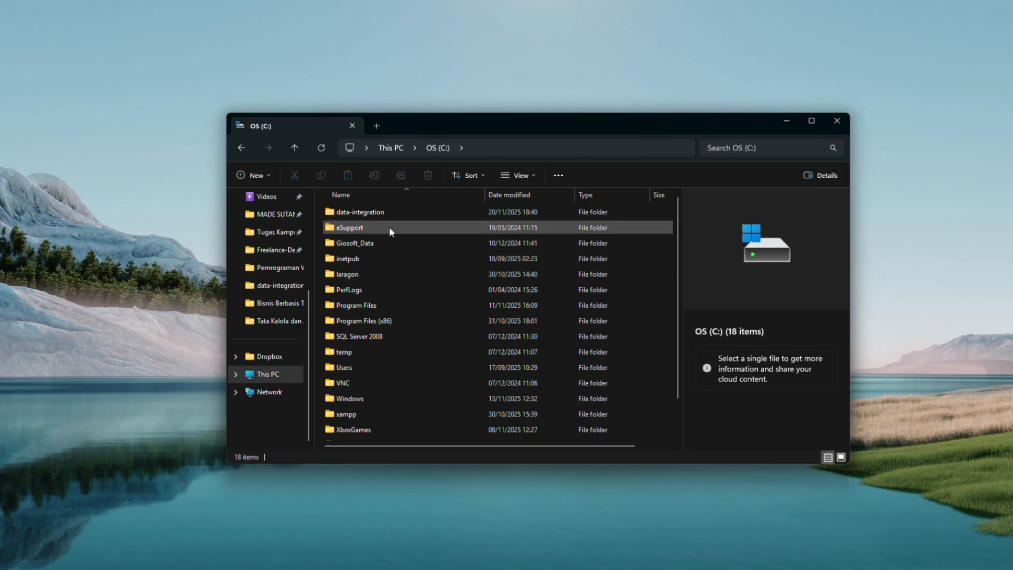
Step: Open the data-integration folder on drive C and launch Spoon.bat
double_click(401, 214)
scroll(425, 332, "down", 2)
scroll(425, 337, "down", 5)
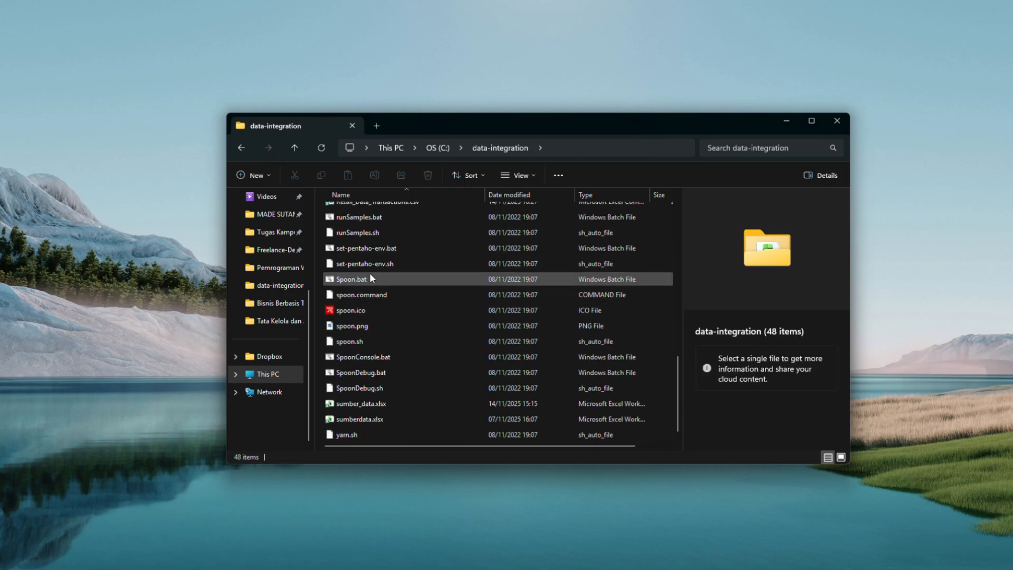
double_click(395, 278)
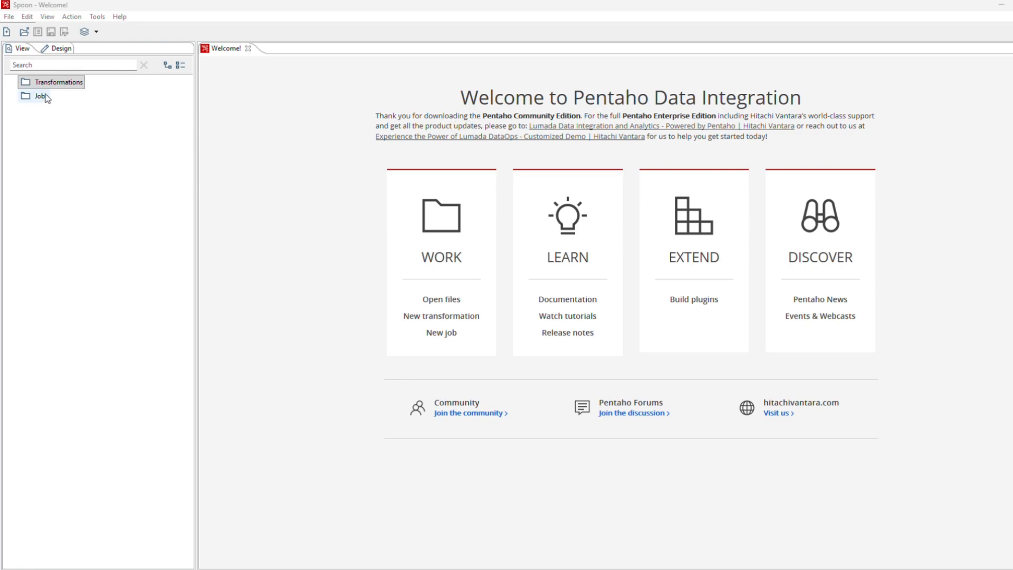
Step: Create a new transformation and place a CSV file input step on its canvas
left_click(10, 19)
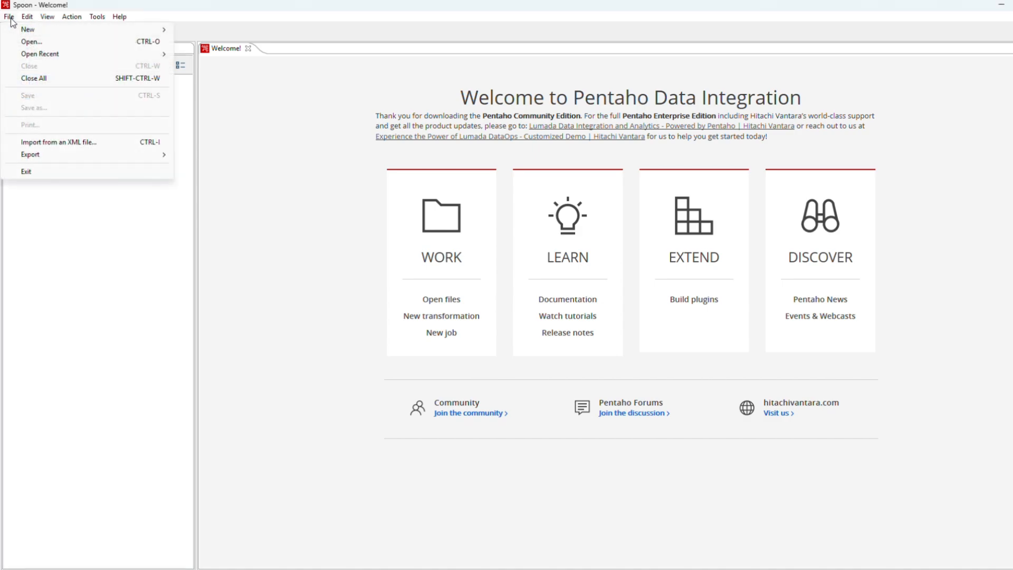
mouse_move(46, 31)
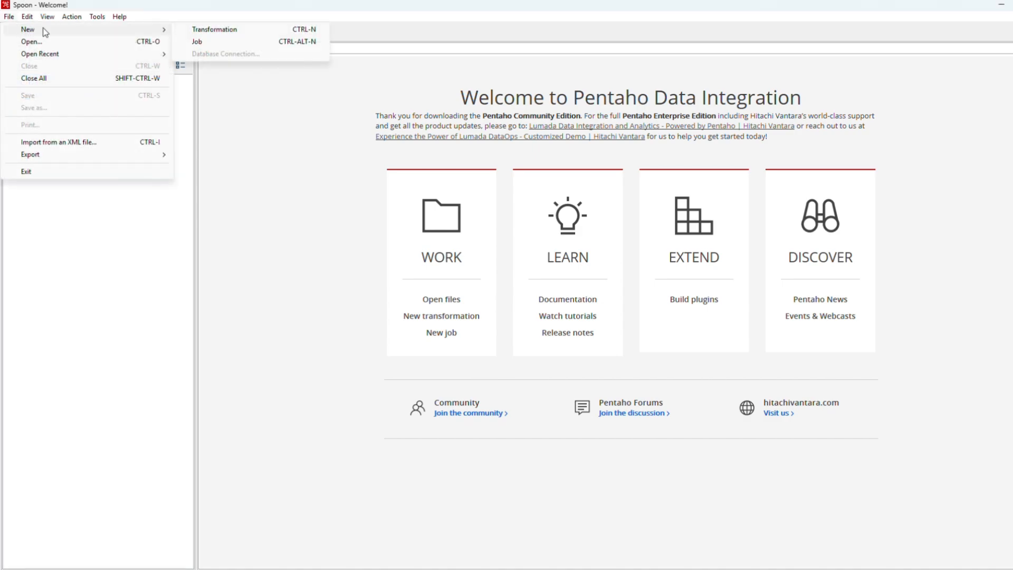
left_click(227, 30)
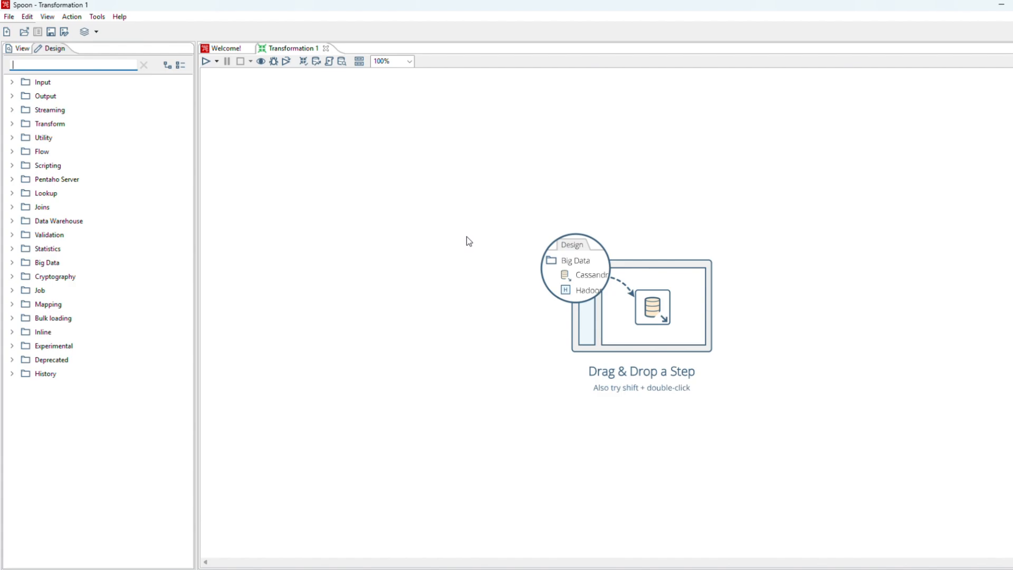
left_click(12, 83)
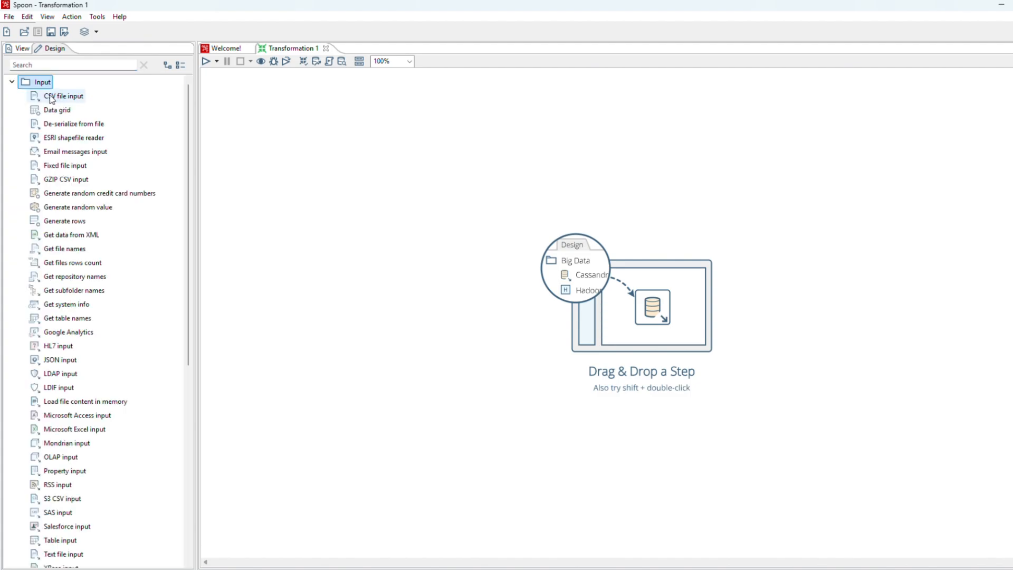
left_click_drag(51, 99, 349, 228)
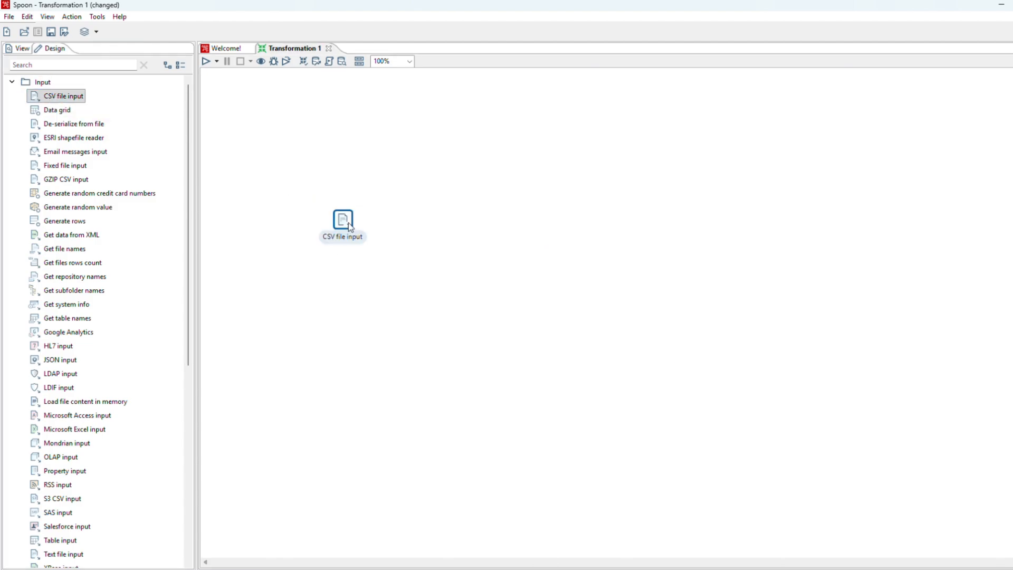
Step: Set the CSV file input's source file to C:\data-integration\Retail_Data_Transactions.csv
mouse_move(345, 222)
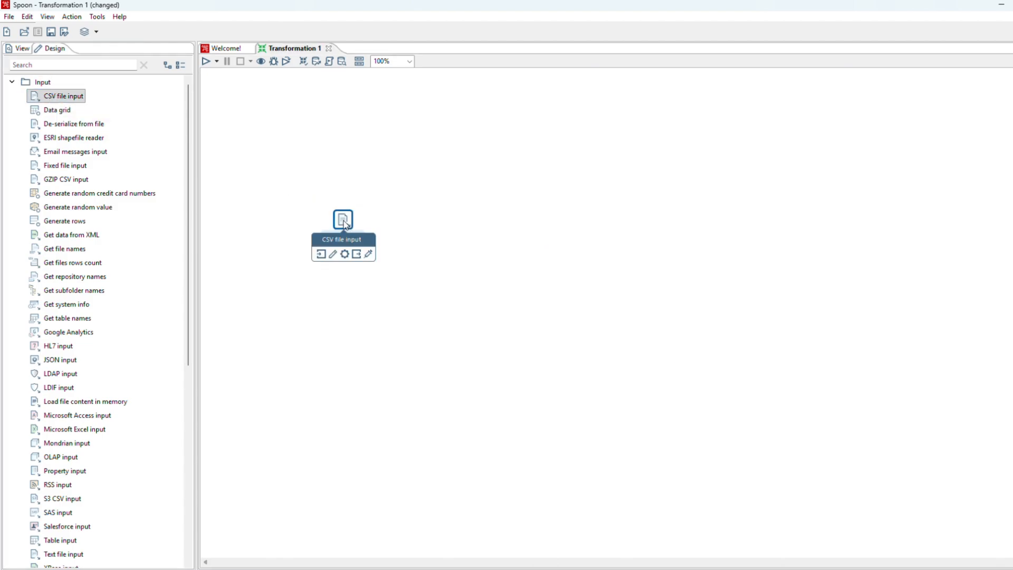
double_click(346, 217)
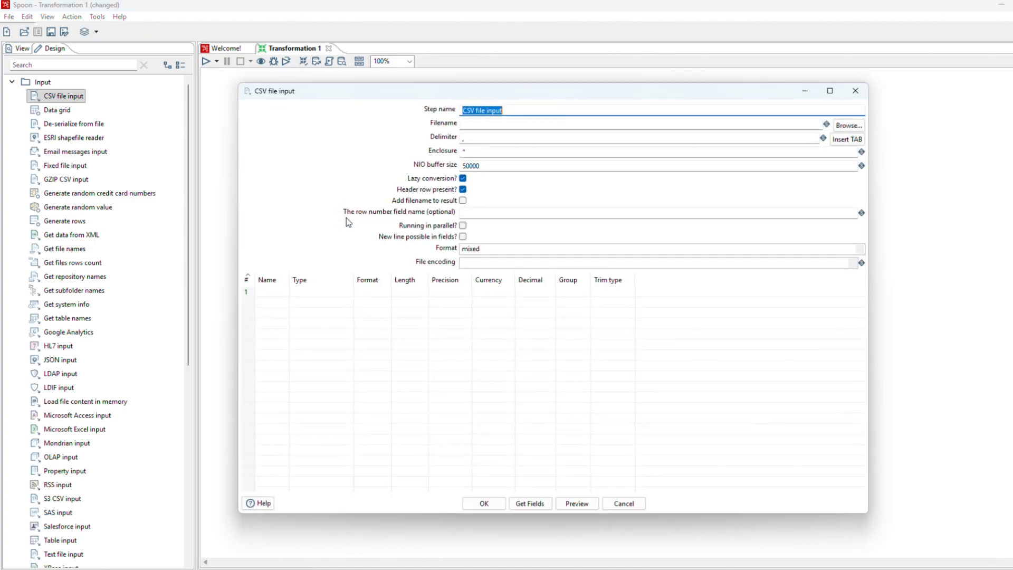
left_click(548, 107)
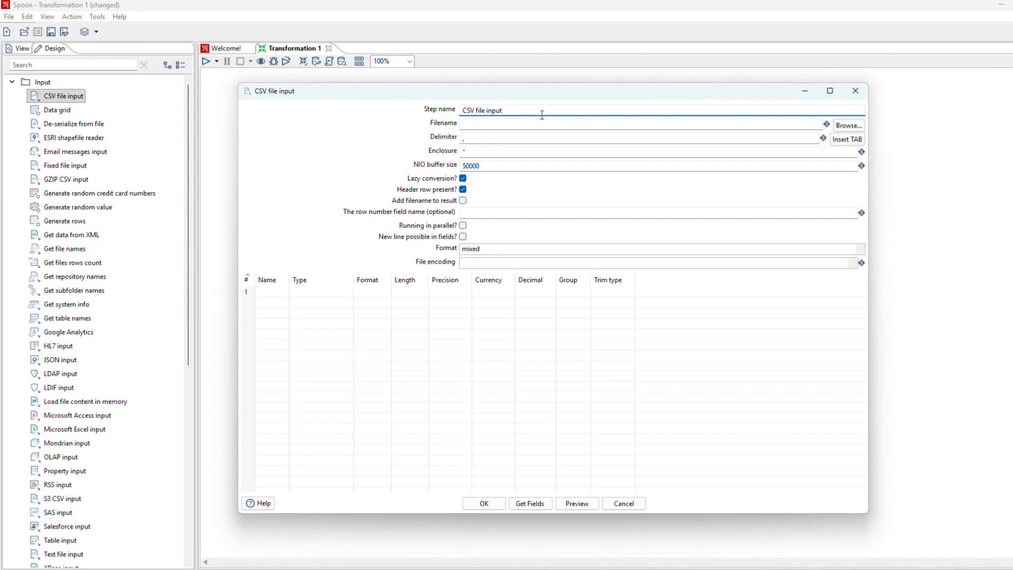
left_click(848, 125)
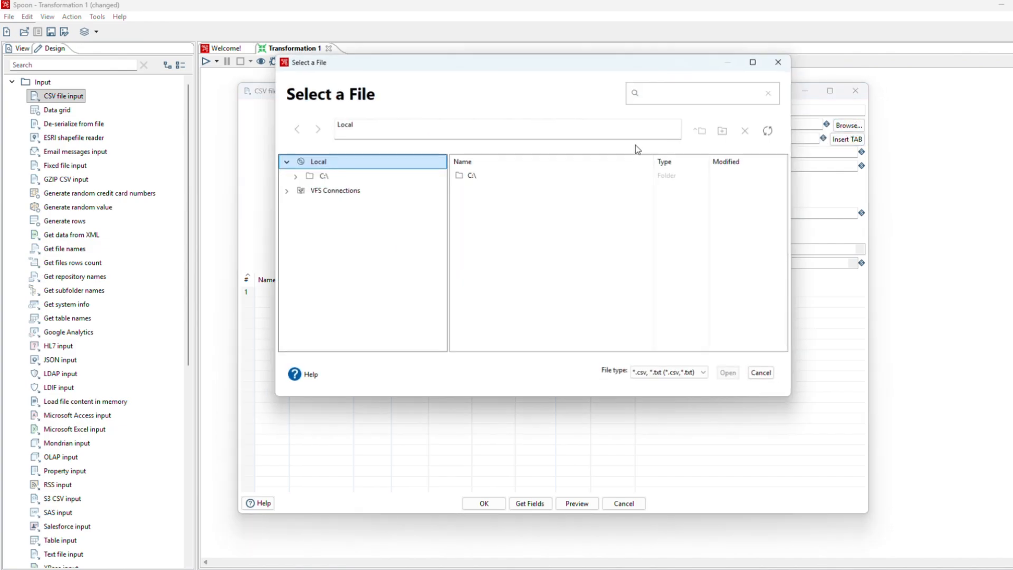
double_click(488, 175)
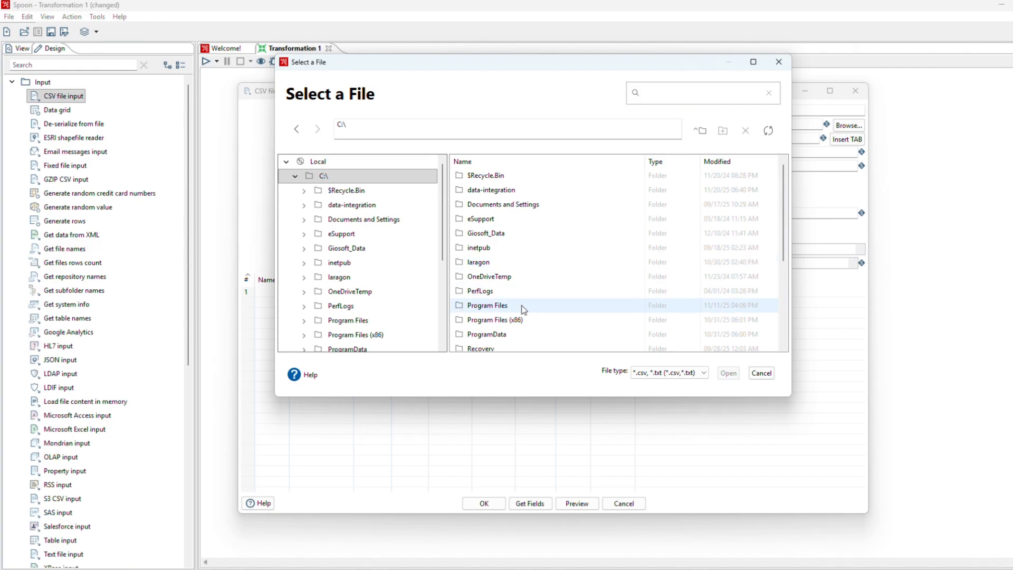
scroll(519, 287, "down", 1)
scroll(519, 288, "down", 3)
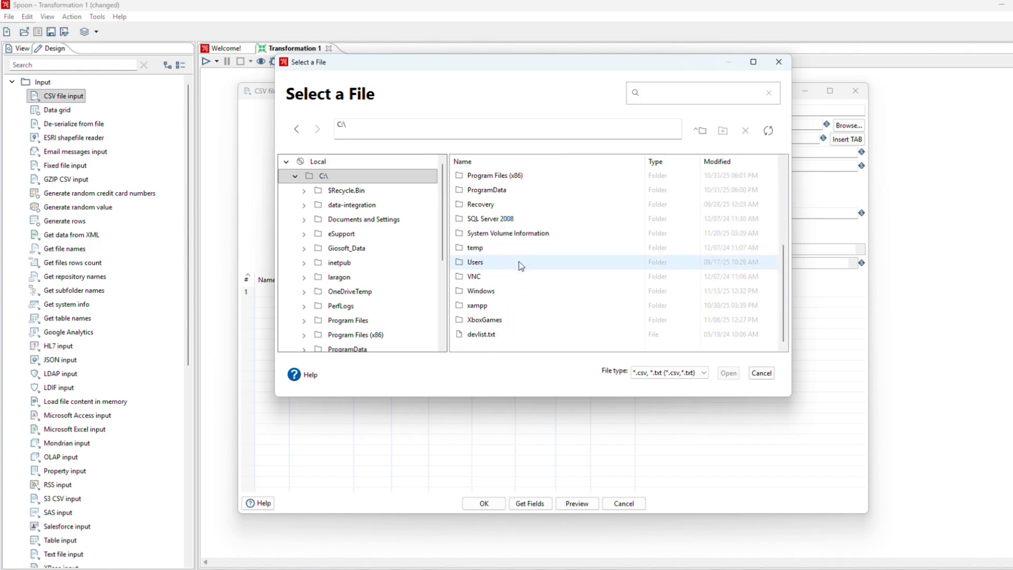
scroll(516, 229, "up", 4)
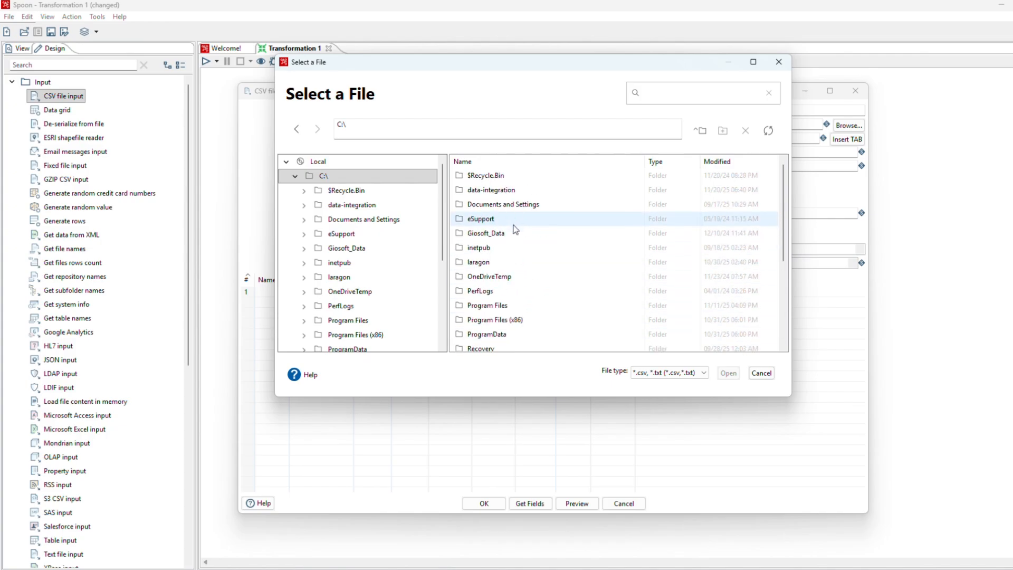
double_click(507, 195)
scroll(530, 305, "down", 2)
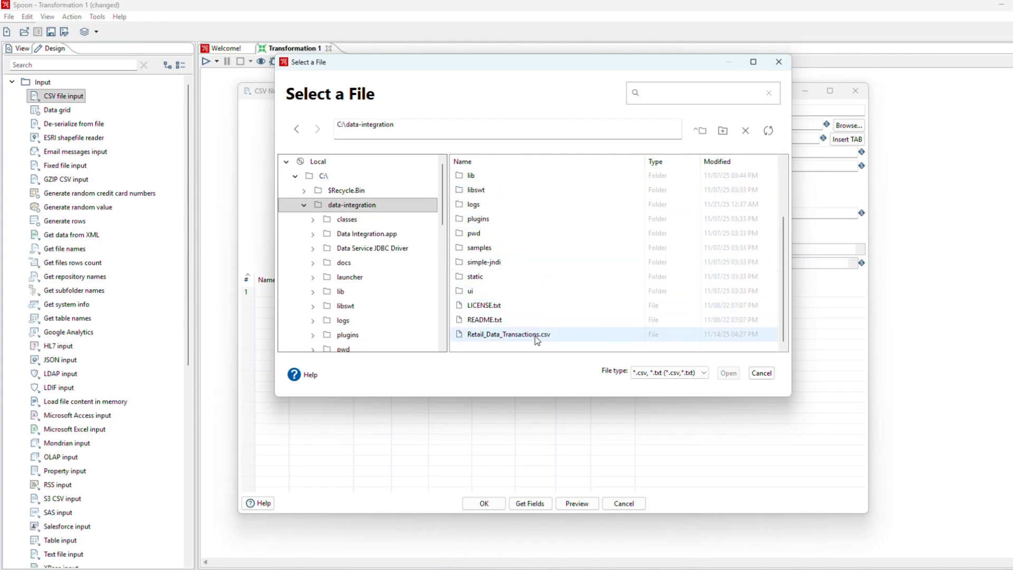
left_click(562, 336)
left_click(729, 374)
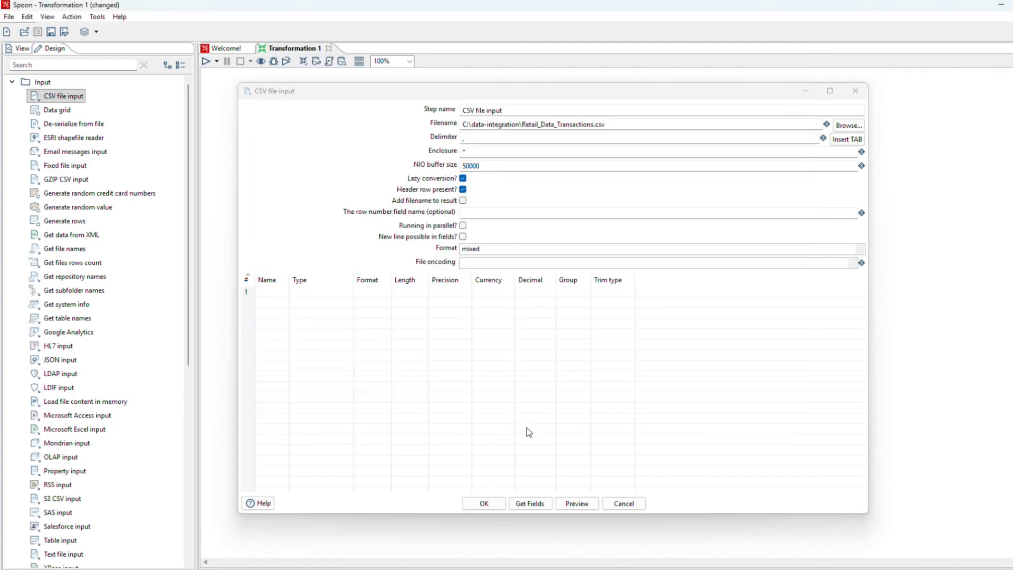
Step: Load the field definitions from the CSV file, preview 1000 rows, and accept the CSV file input settings
left_click(530, 503)
left_click(586, 337)
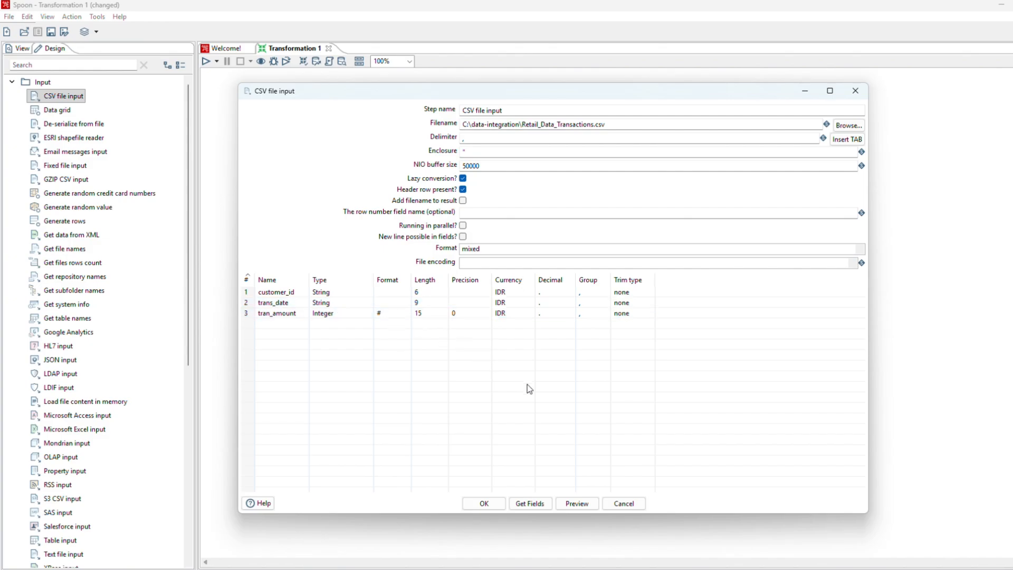
left_click(586, 504)
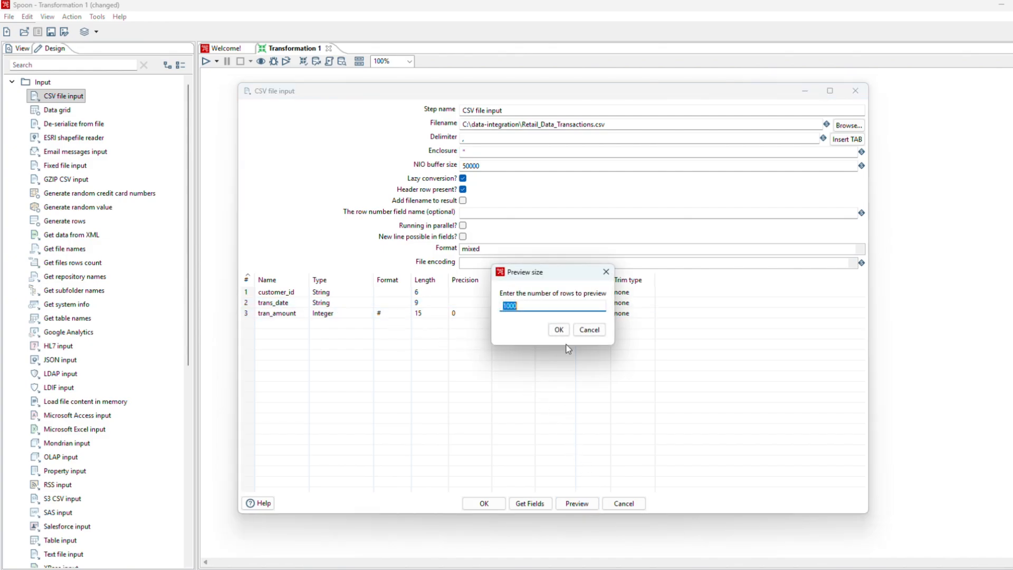
left_click(558, 330)
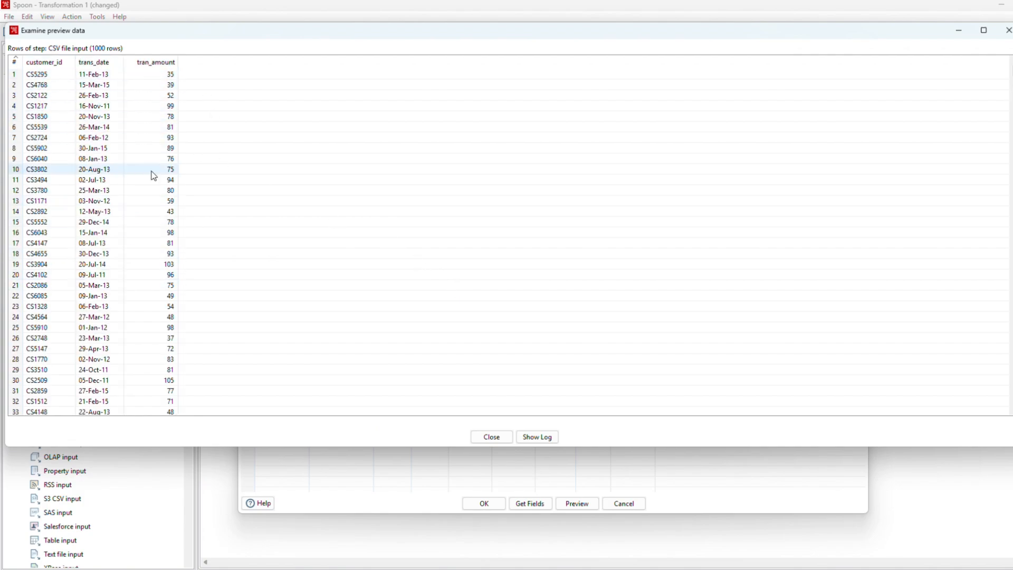
left_click(492, 437)
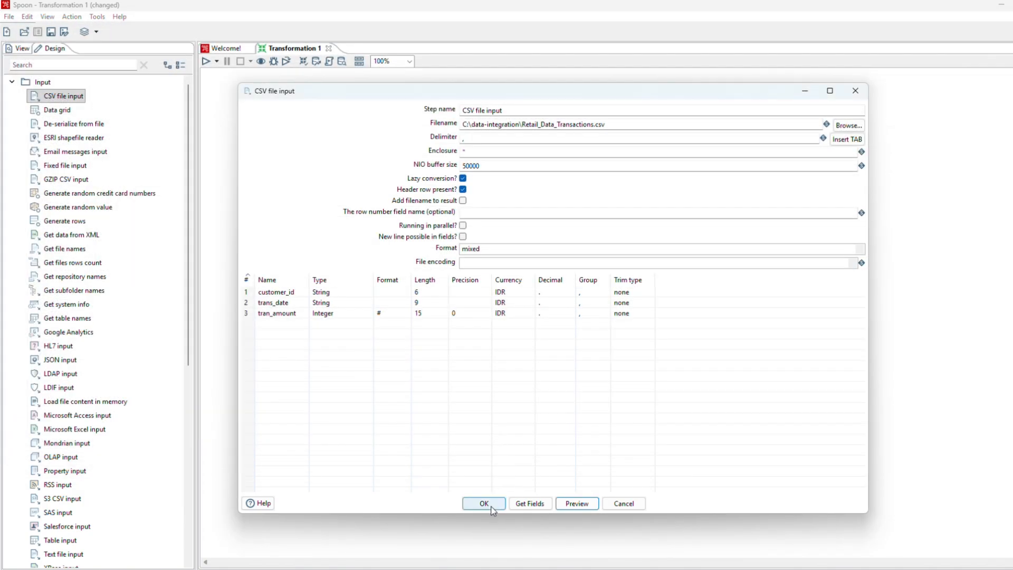
left_click(492, 508)
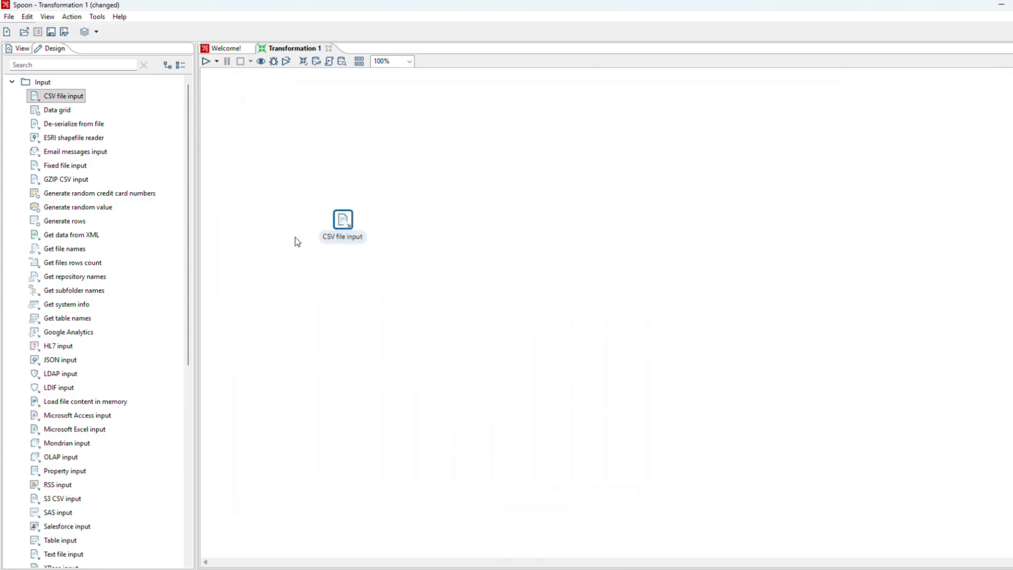
Step: Find the Select values step by name and place it on the canvas beside the CSV file input
left_click(58, 64)
type("select")
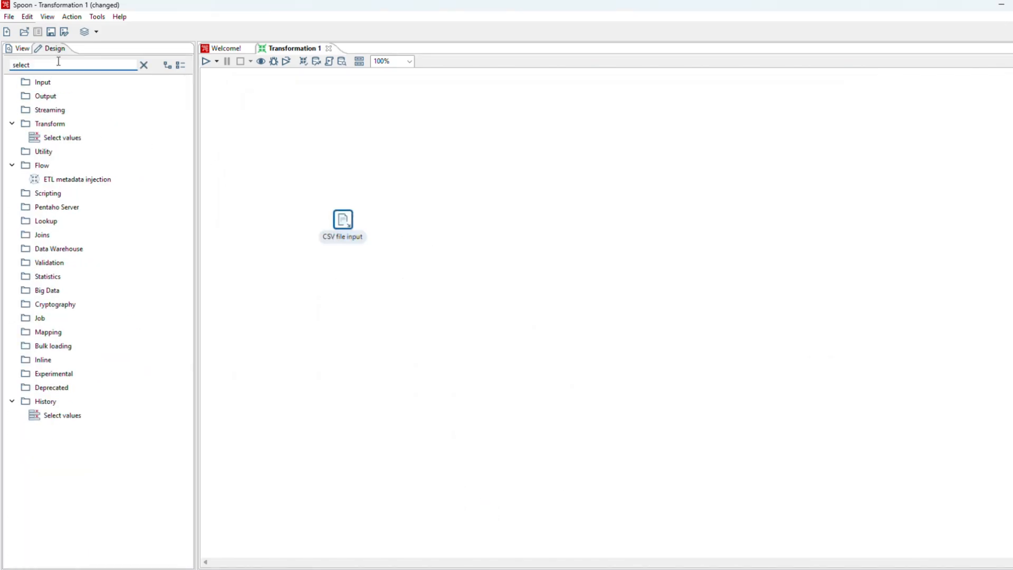
type(" values")
left_click(44, 139)
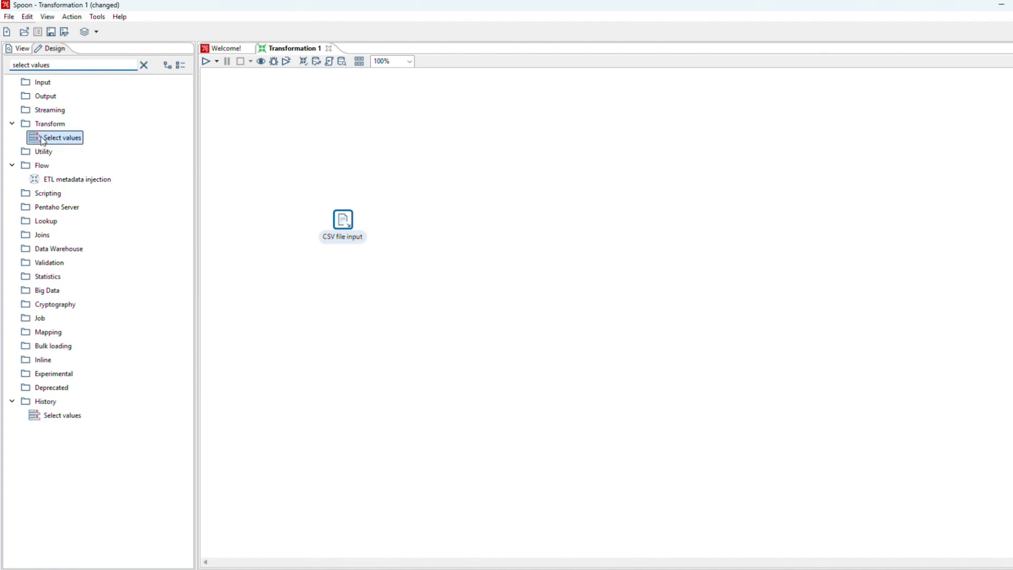
left_click_drag(44, 140, 433, 230)
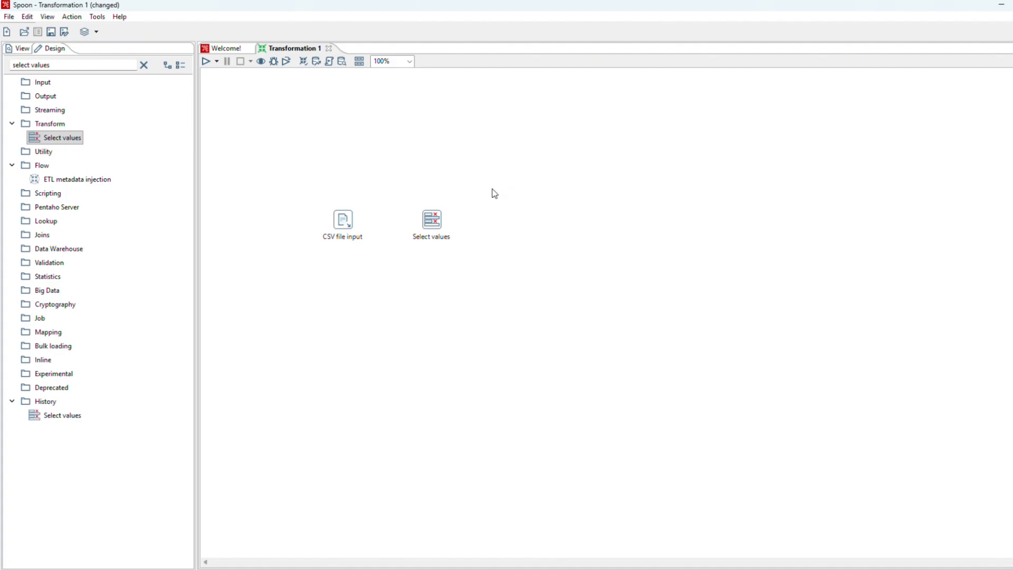
Step: Connect the CSV file input to the Select values step with a hop
left_click(344, 221)
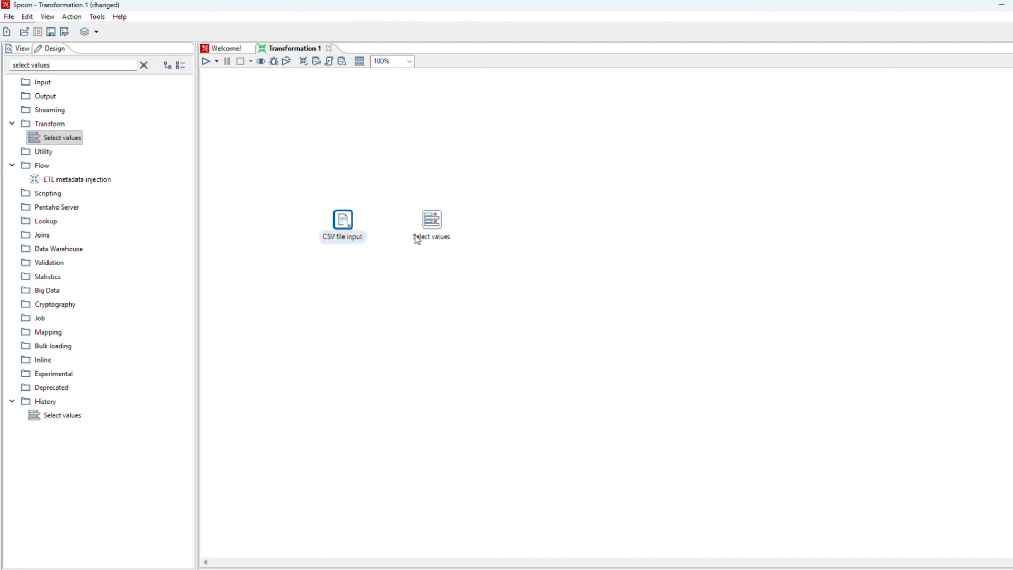
left_click(342, 223)
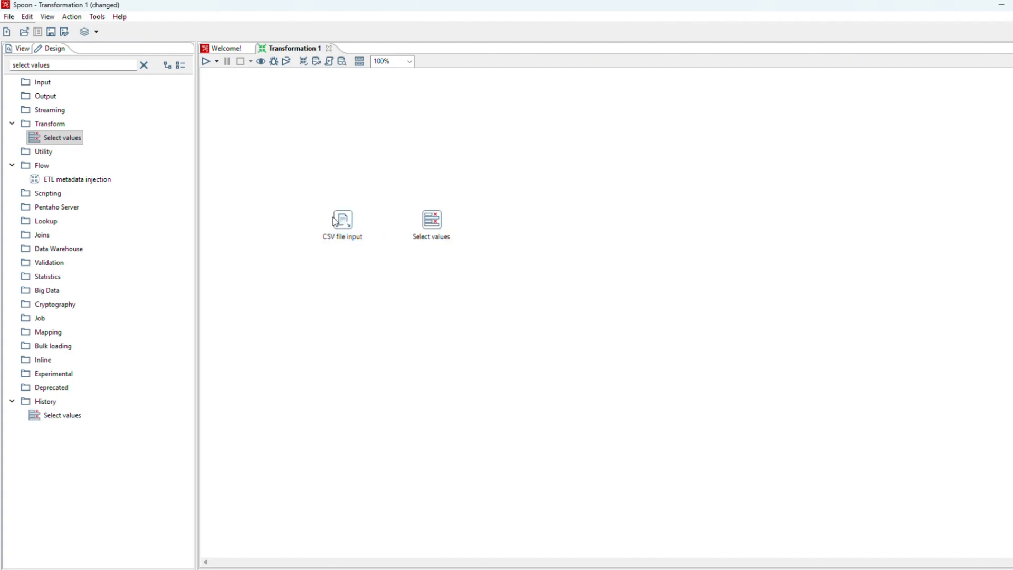
left_click(343, 224)
mouse_move(344, 227)
left_click_drag(357, 254, 440, 222)
left_click(486, 225)
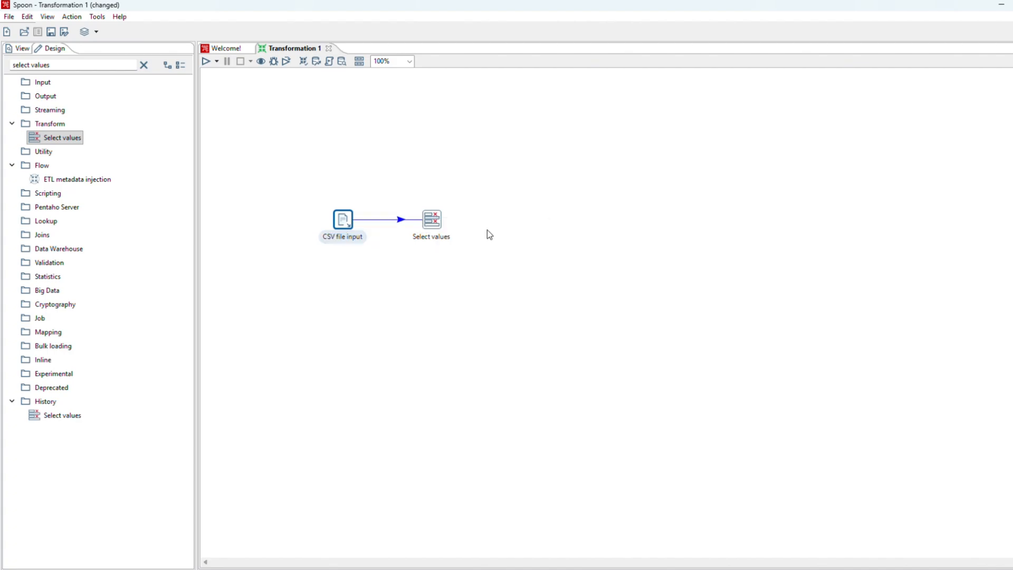
Step: Load the incoming fields into the Select values step's meta-data for alteration
double_click(432, 220)
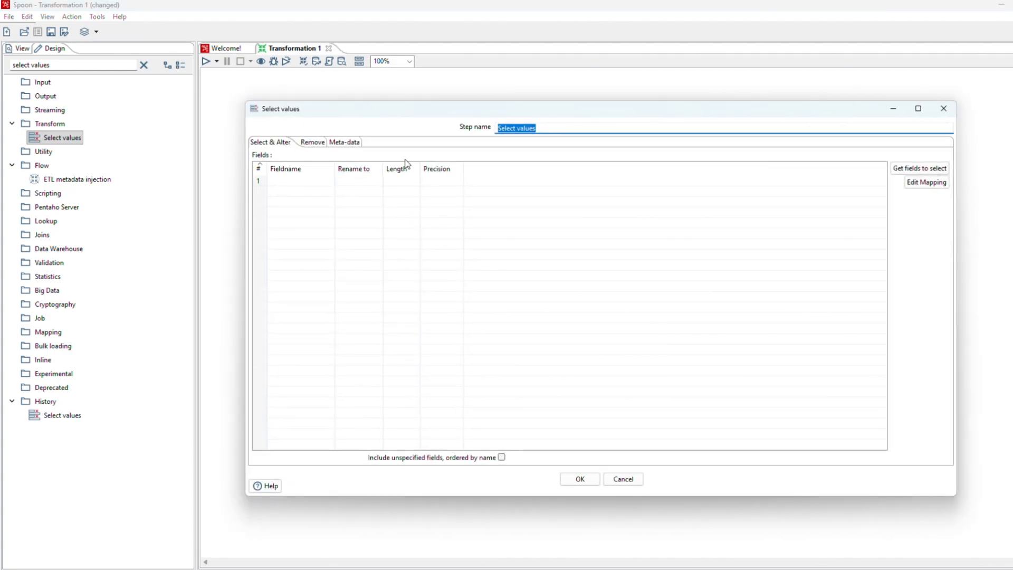
left_click(352, 142)
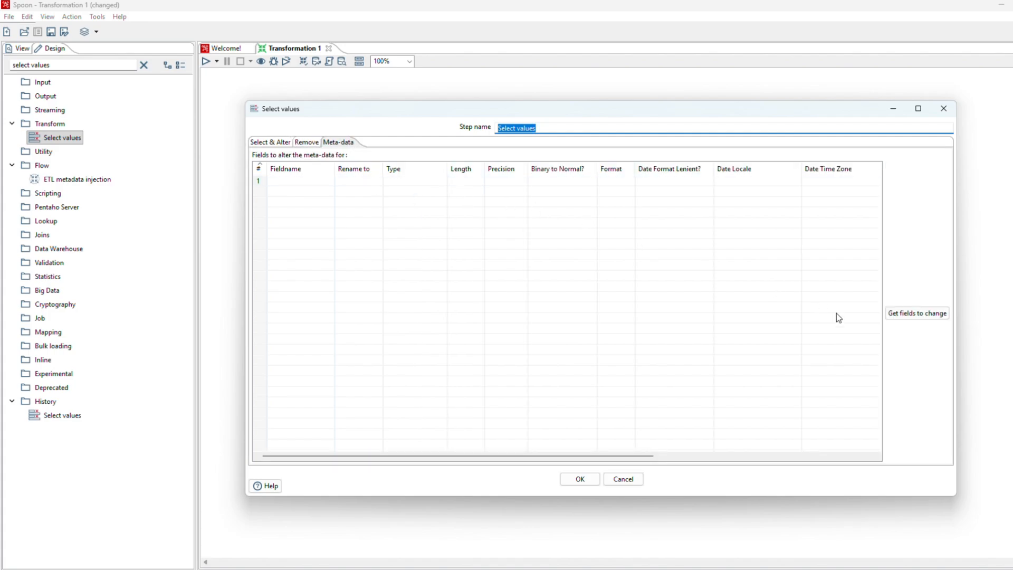
left_click(923, 316)
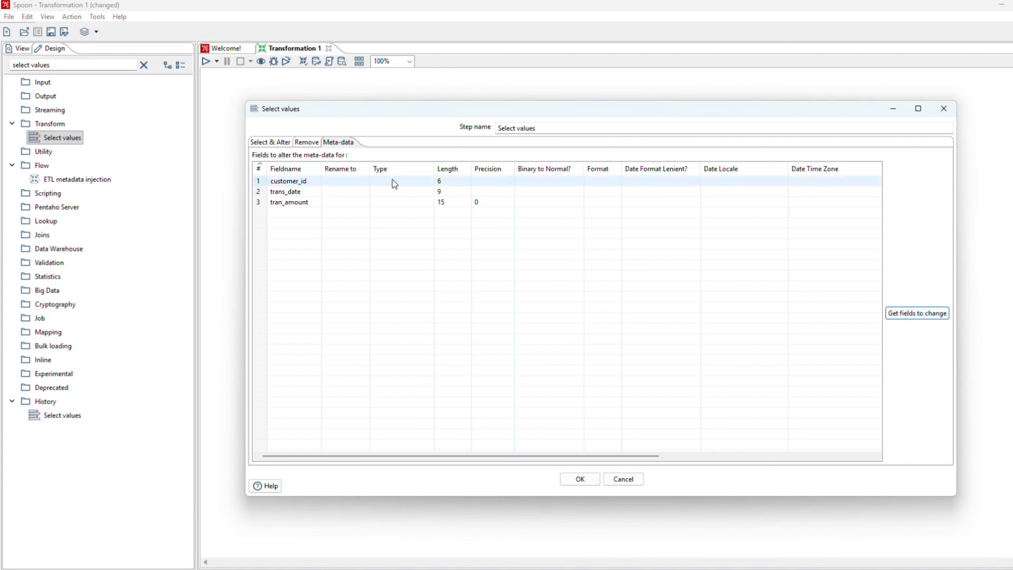
Step: Set the meta-data types to String for customer_id, Date for trans_date, and Integer for tran_amount
left_click(430, 182)
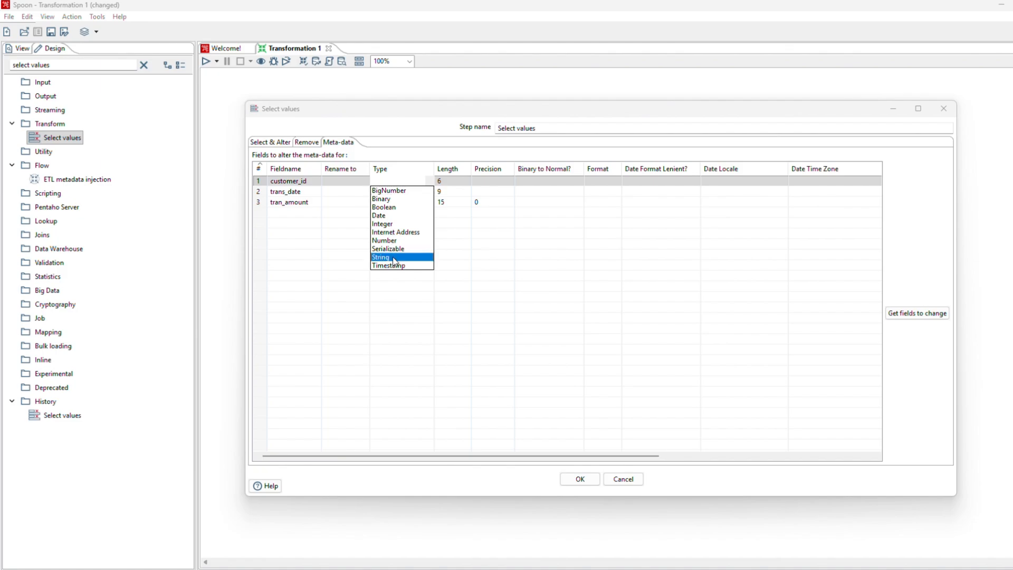
left_click(389, 257)
left_click(430, 193)
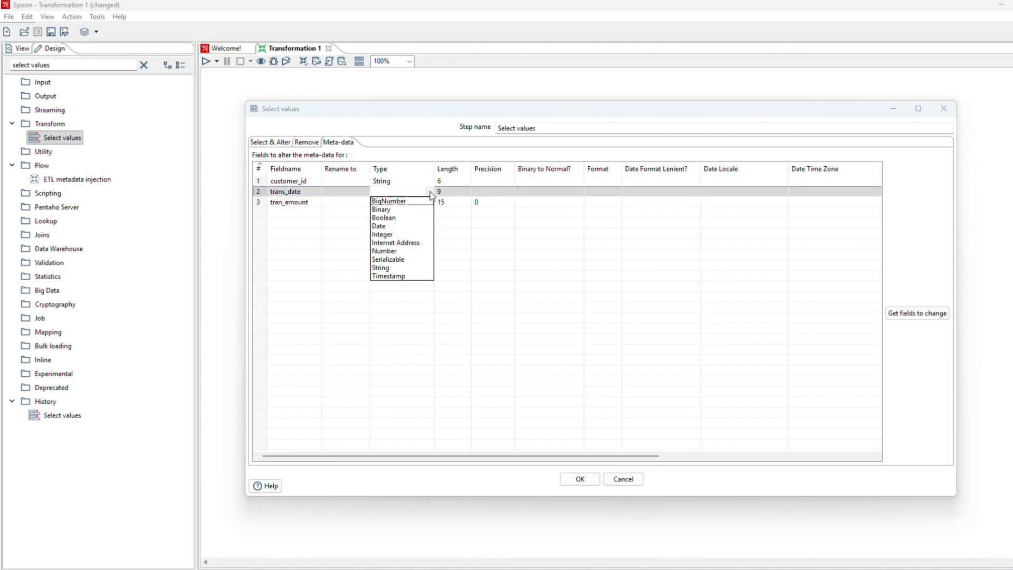
left_click(380, 226)
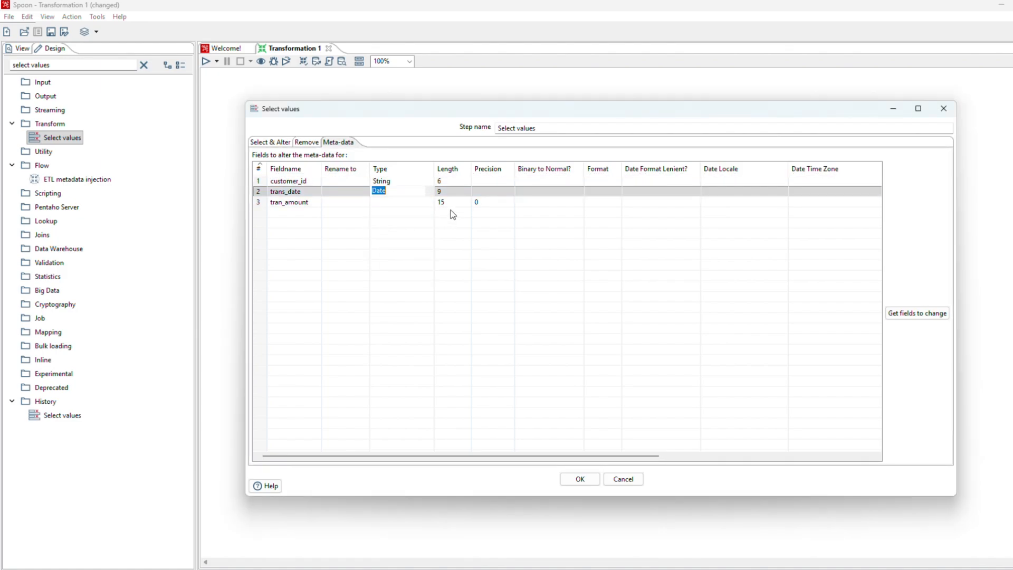
left_click(429, 201)
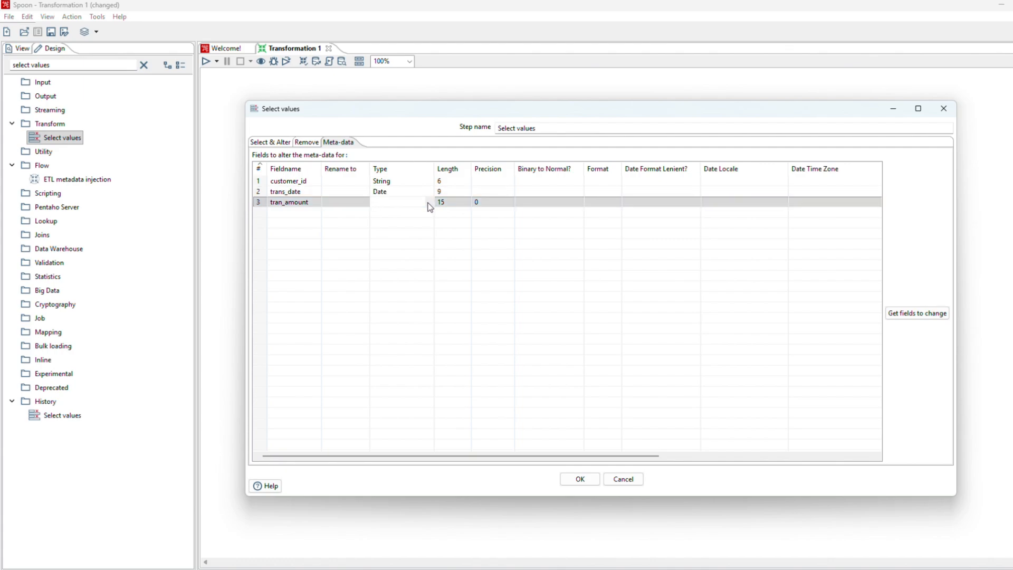
left_click(389, 245)
Step: Set the trans_date format to dd-MMM-yy and accept the Select values settings
left_click(602, 191)
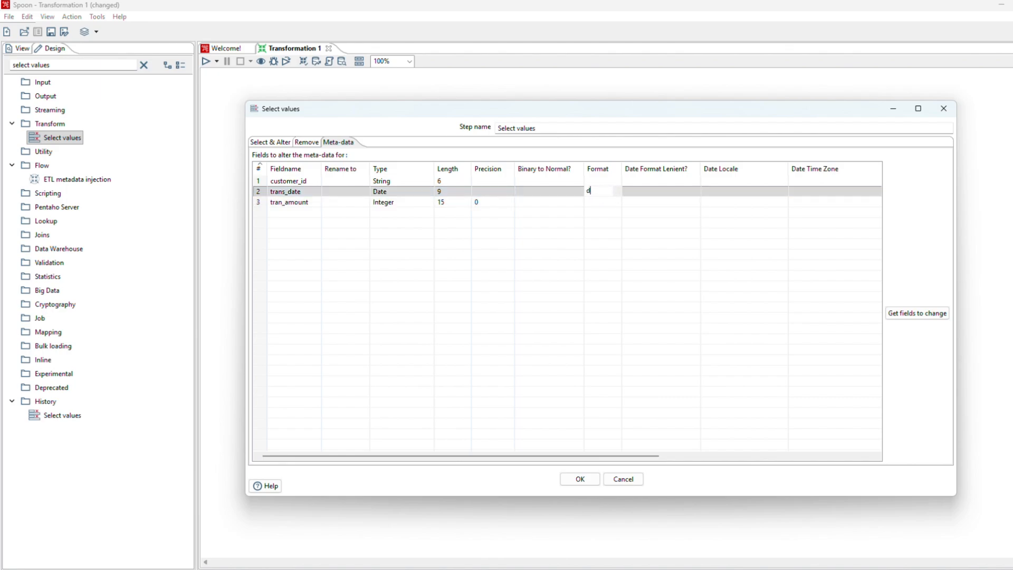
type("dd-MMM")
type("-yy")
left_click(580, 479)
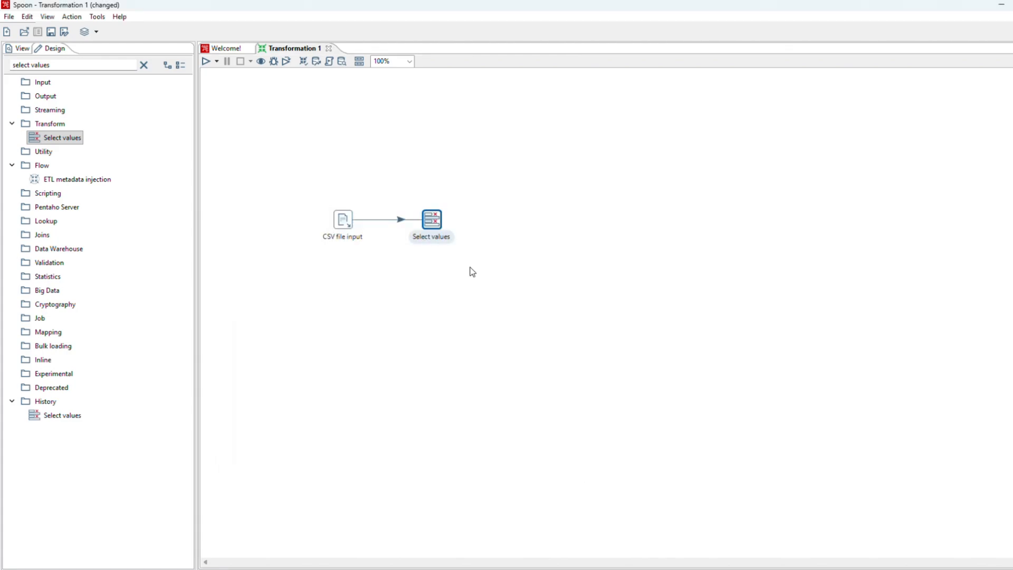
Step: Preview the output rows of the Select values step to check the converted fields, and stop the preview
right_click(432, 224)
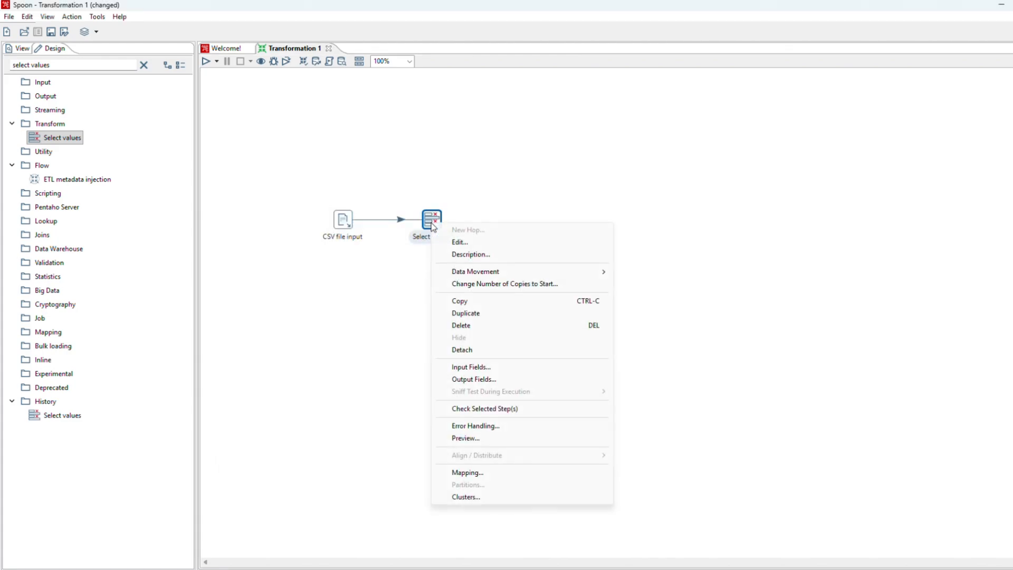
left_click(484, 441)
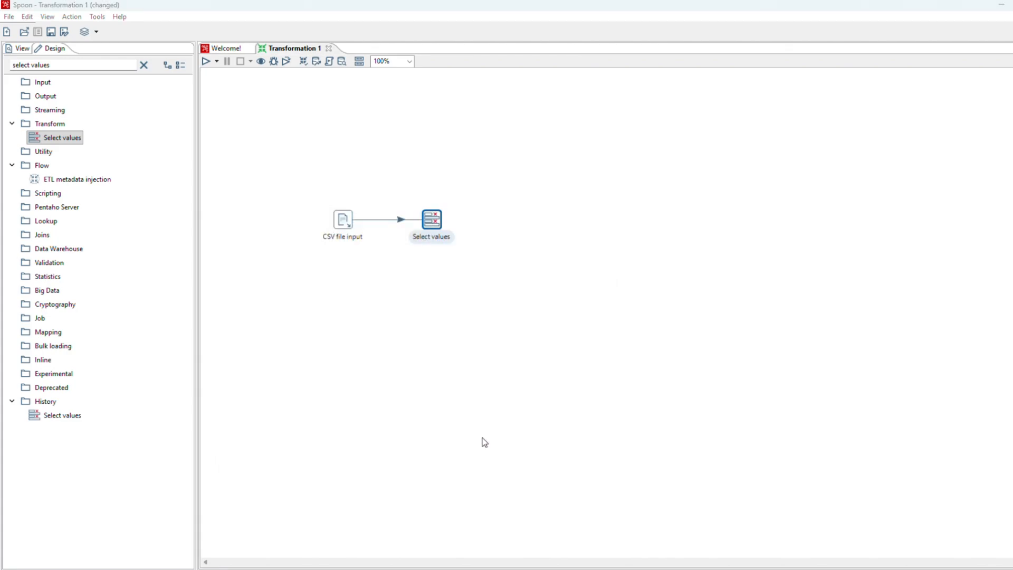
left_click(495, 461)
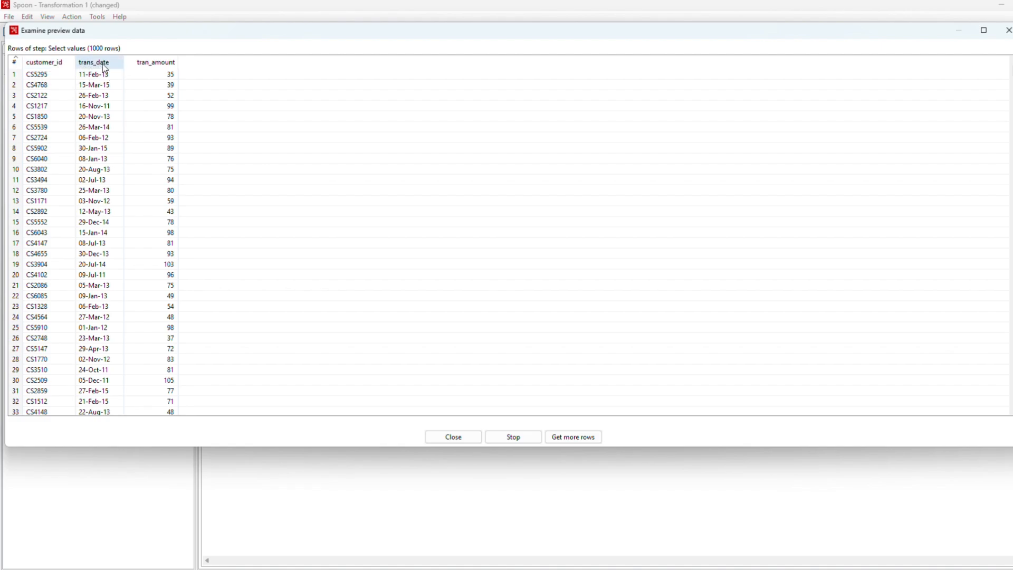
left_click(514, 437)
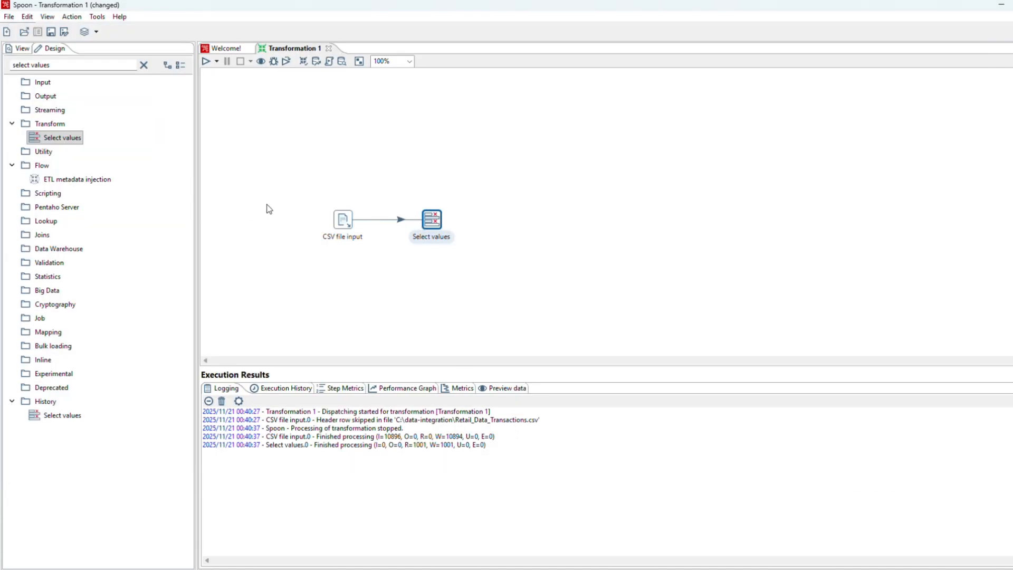
Step: Find the Calculator step by name and place it on the canvas beside the Select values step
left_click_drag(51, 64, 2, 64)
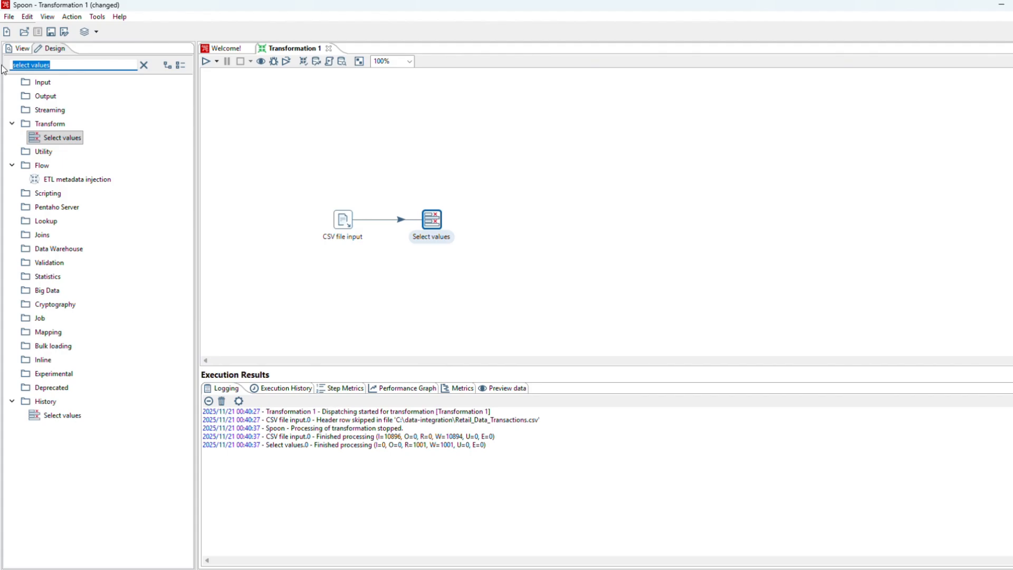
type("calcul")
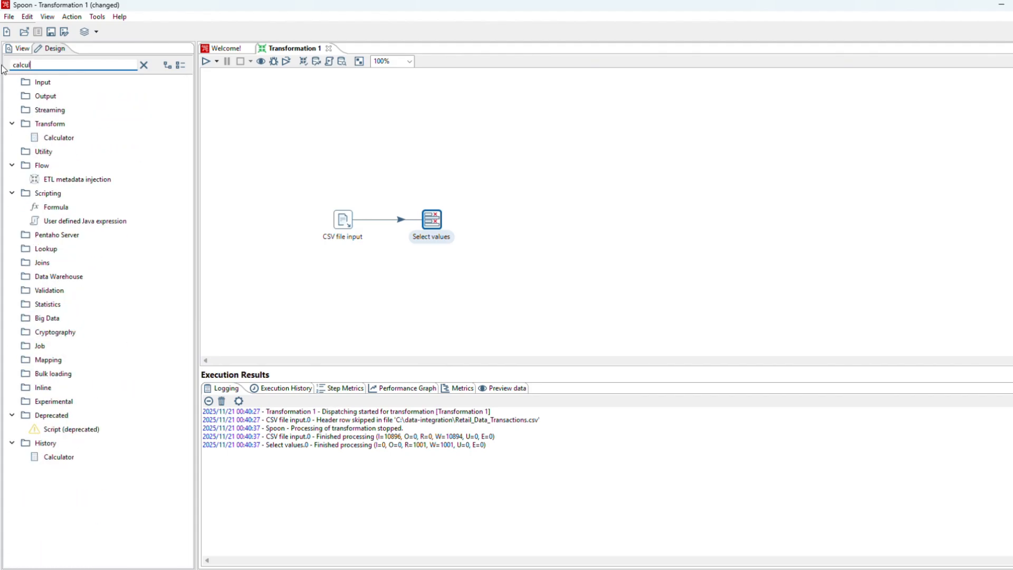
type("ator")
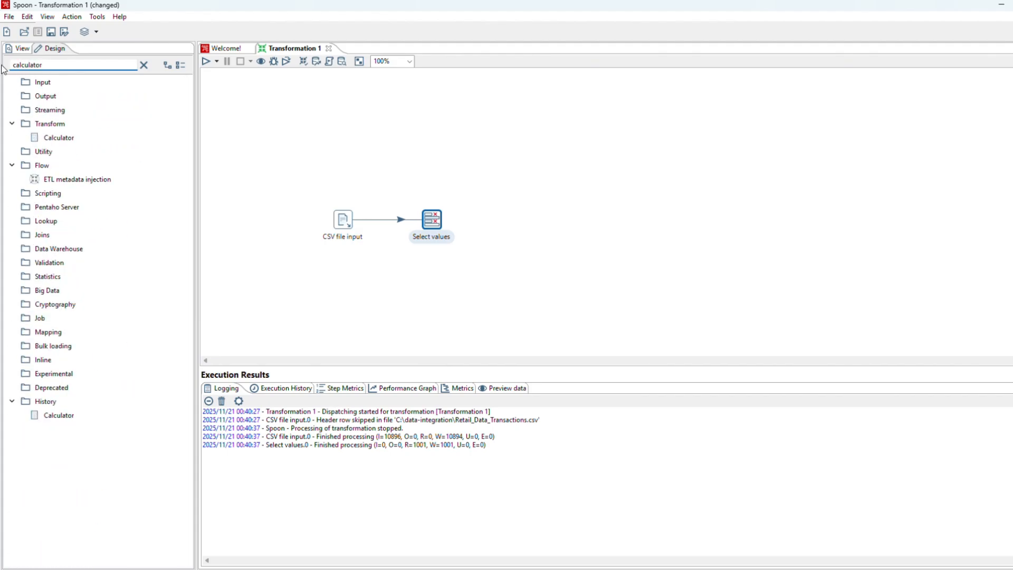
left_click_drag(52, 139, 521, 222)
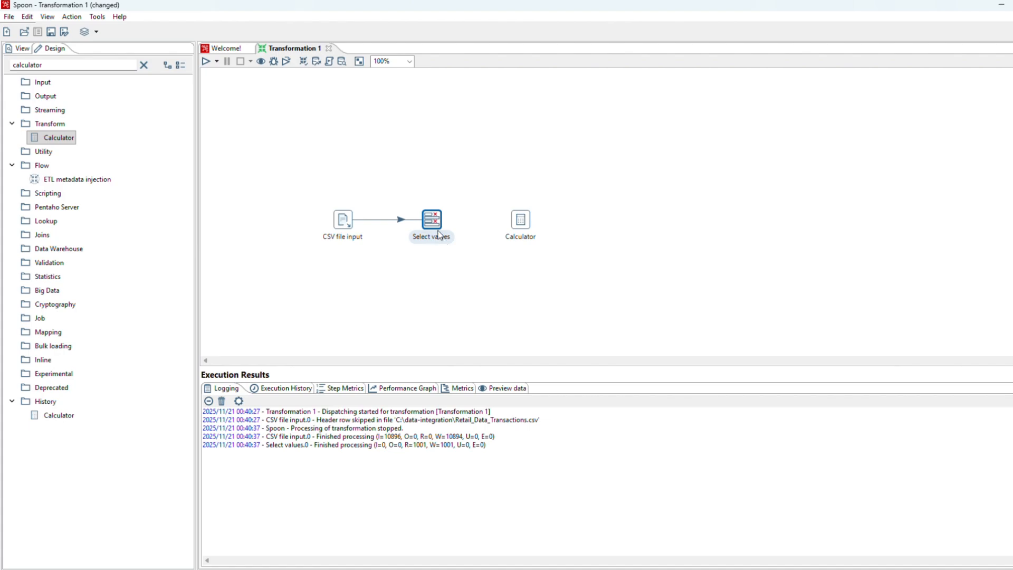
Step: Connect the Select values step to the Calculator step with a hop
mouse_move(441, 239)
left_click_drag(446, 256, 521, 219)
left_click(572, 234)
Step: Rename the Calculator step as "mendapatkan bulan dan tahun" and add two new fields named month and year
double_click(520, 222)
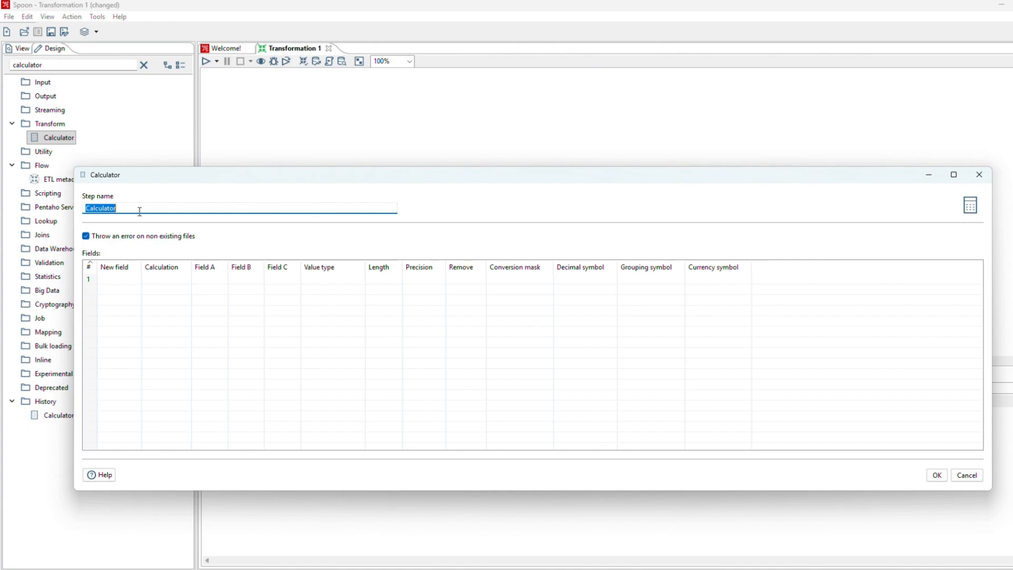
type("mendapatkan bulan dan tahun")
left_click(122, 279)
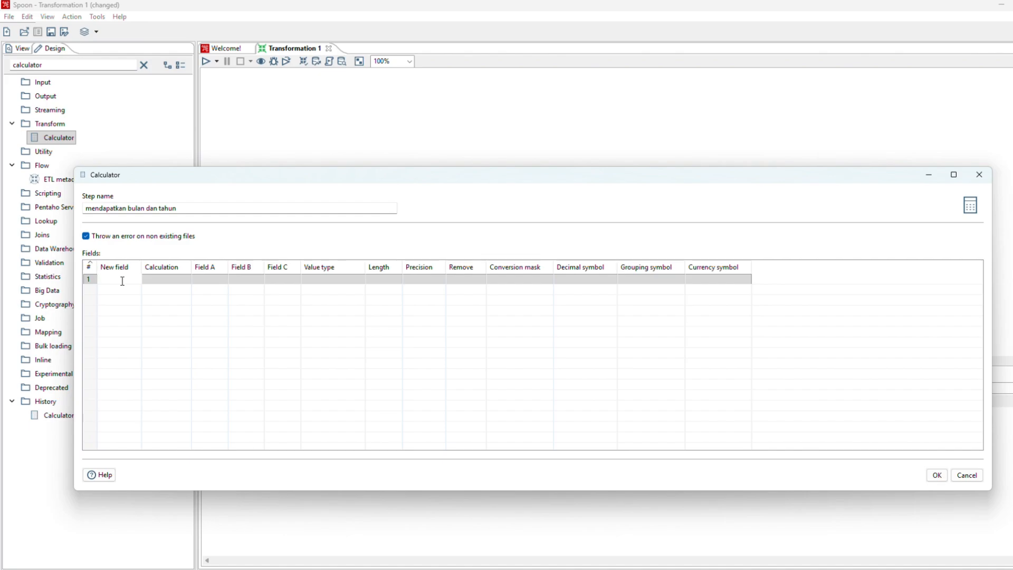
type("month")
left_click(132, 289)
type("y")
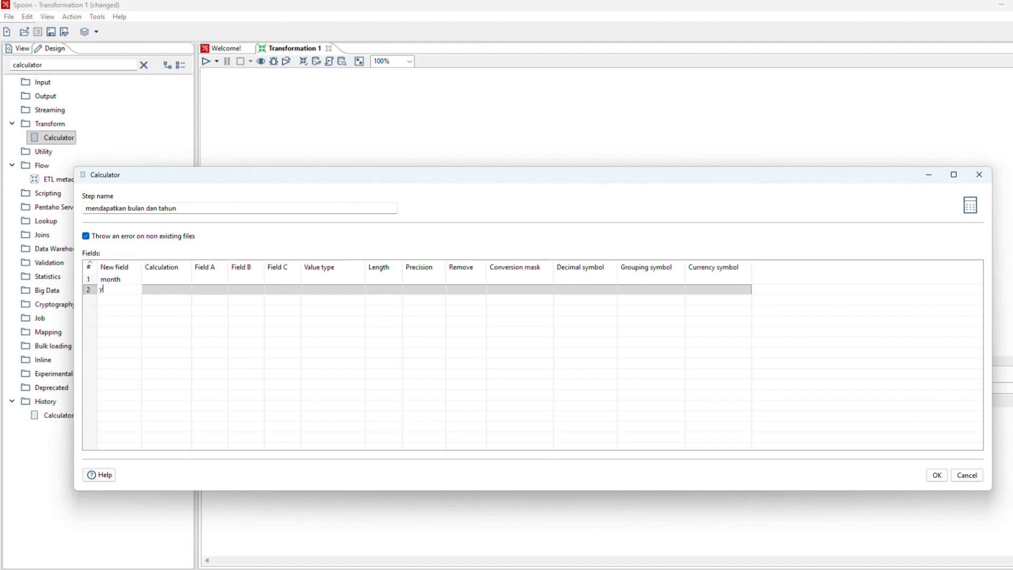
type("ear")
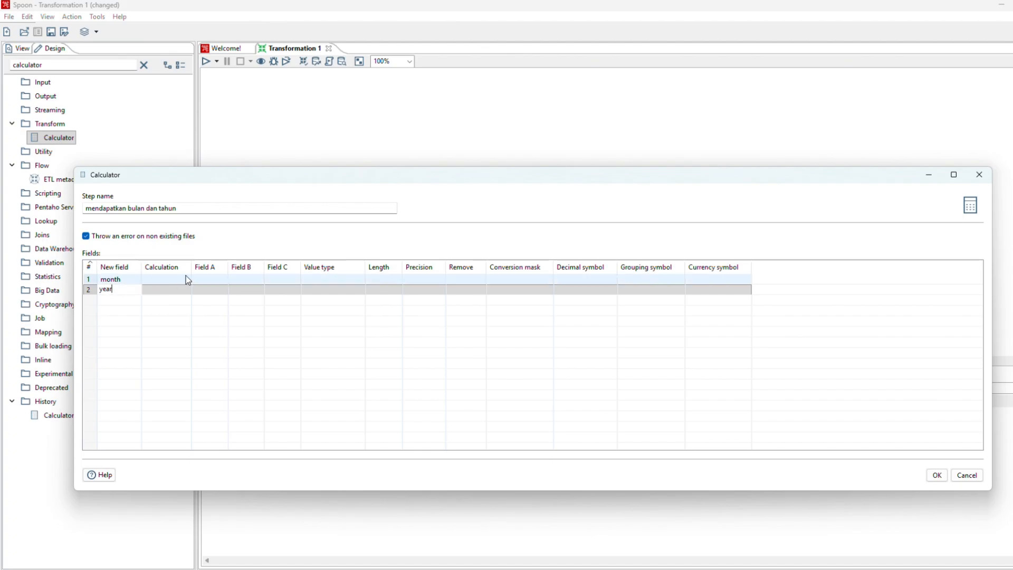
Step: Set the month field's calculation to Month of date A with trans_date as Field A, widening the columns to fit
left_click(187, 278)
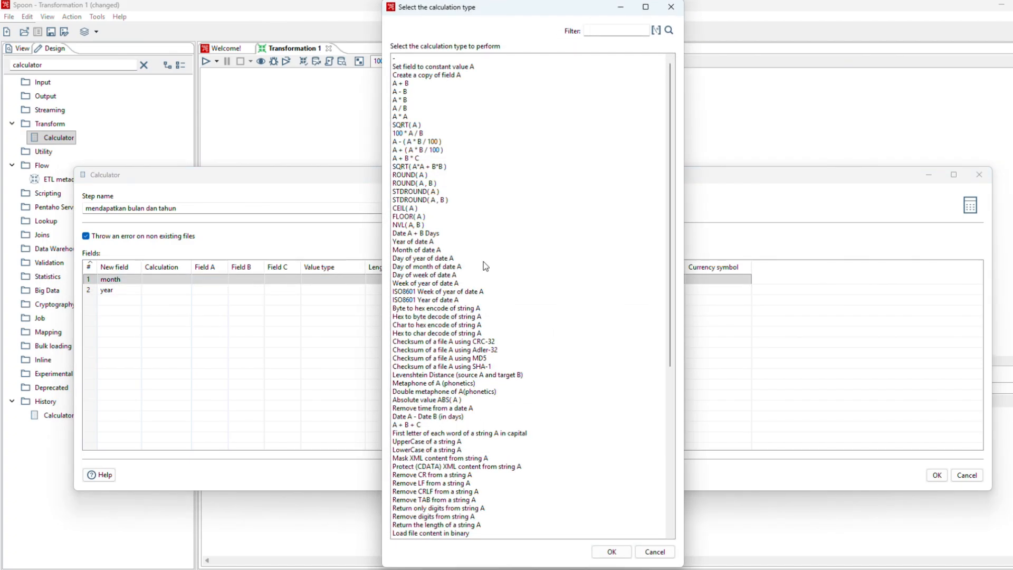
left_click(426, 250)
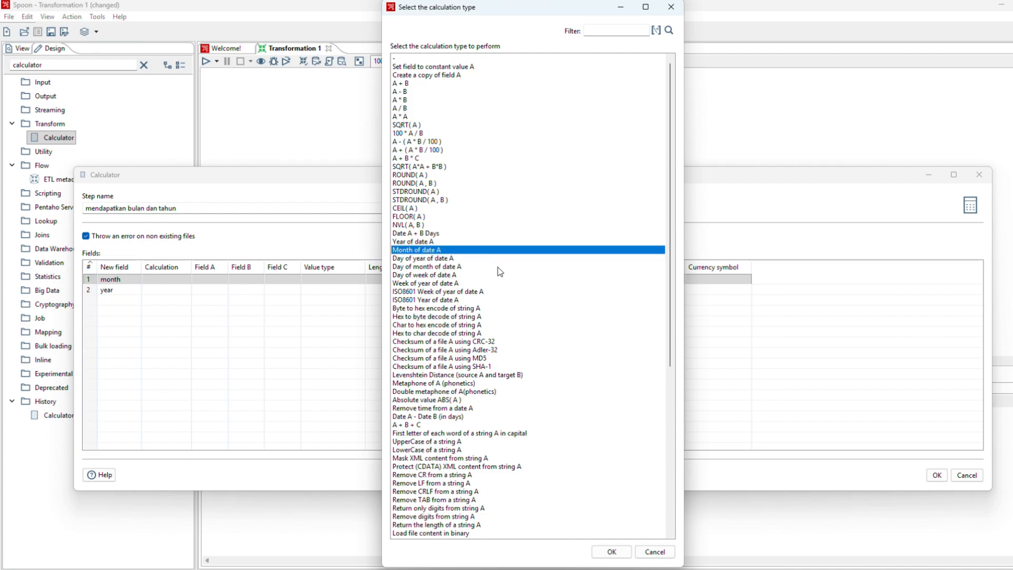
left_click(612, 551)
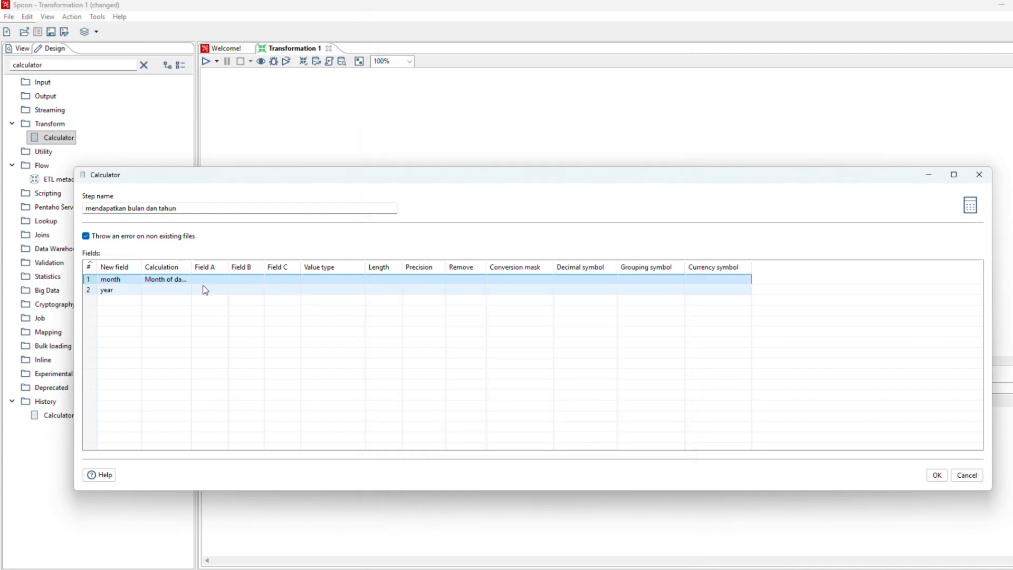
left_click_drag(191, 267, 205, 268)
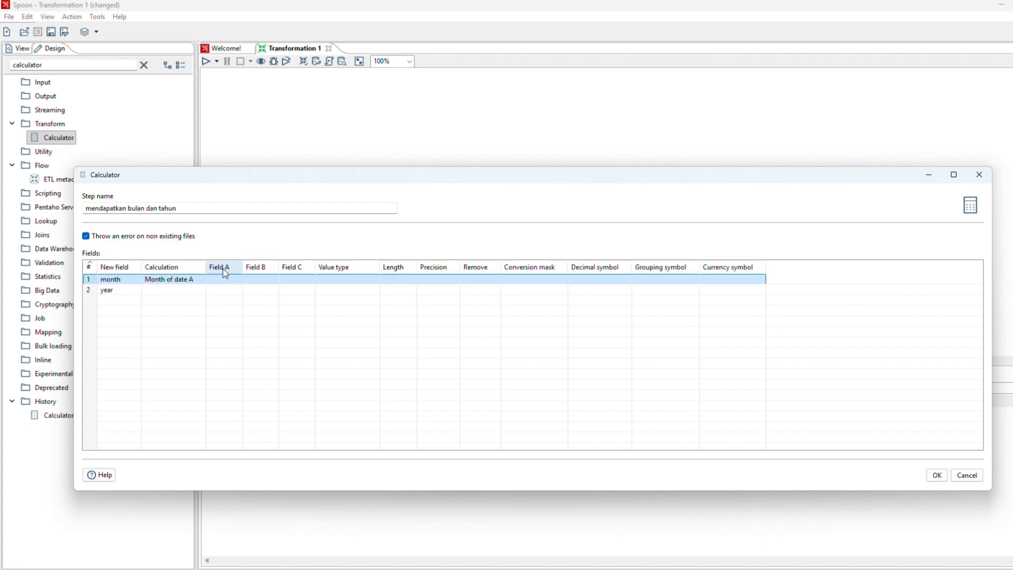
left_click(240, 283)
left_click(239, 283)
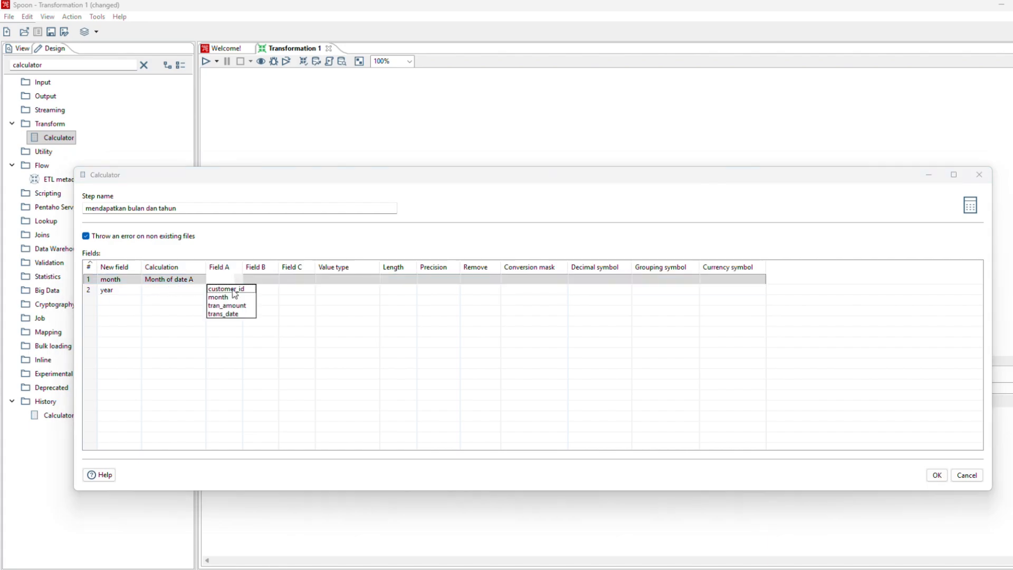
left_click(230, 314)
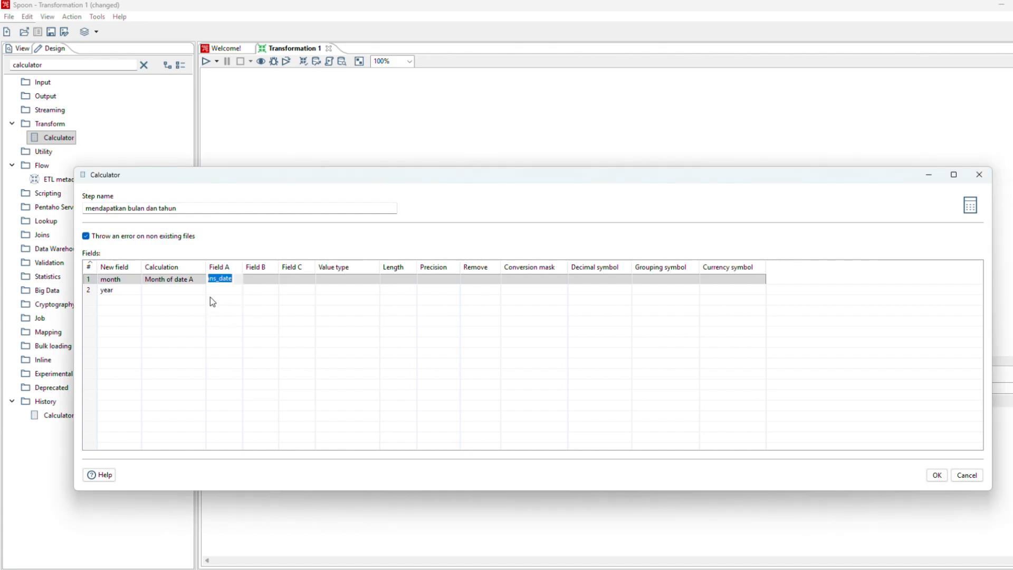
left_click_drag(243, 269, 257, 269)
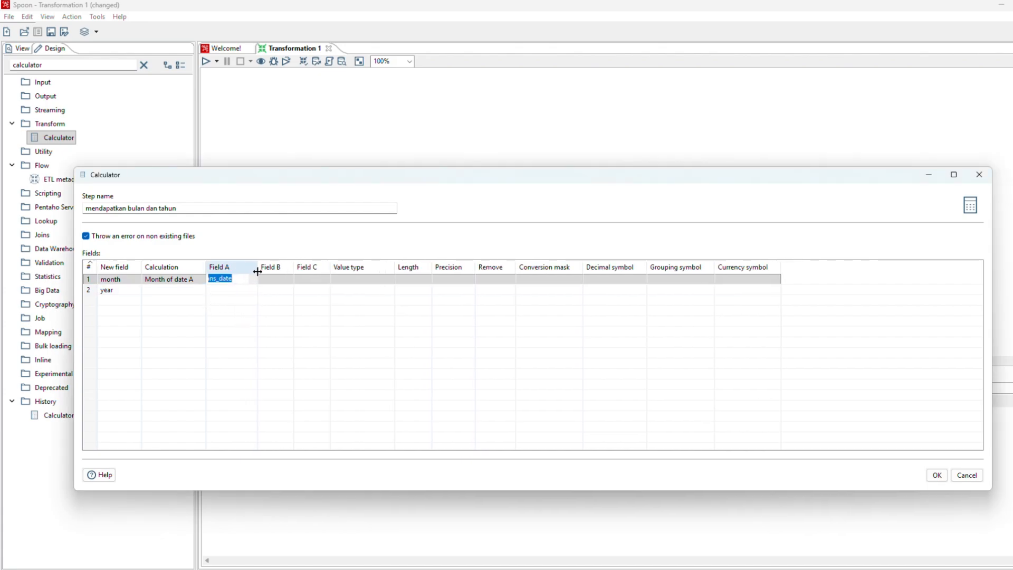
Step: Set the year field's calculation to Year of date A with trans_date as Field A, and accept the Calculator settings
left_click(179, 292)
left_click(198, 290)
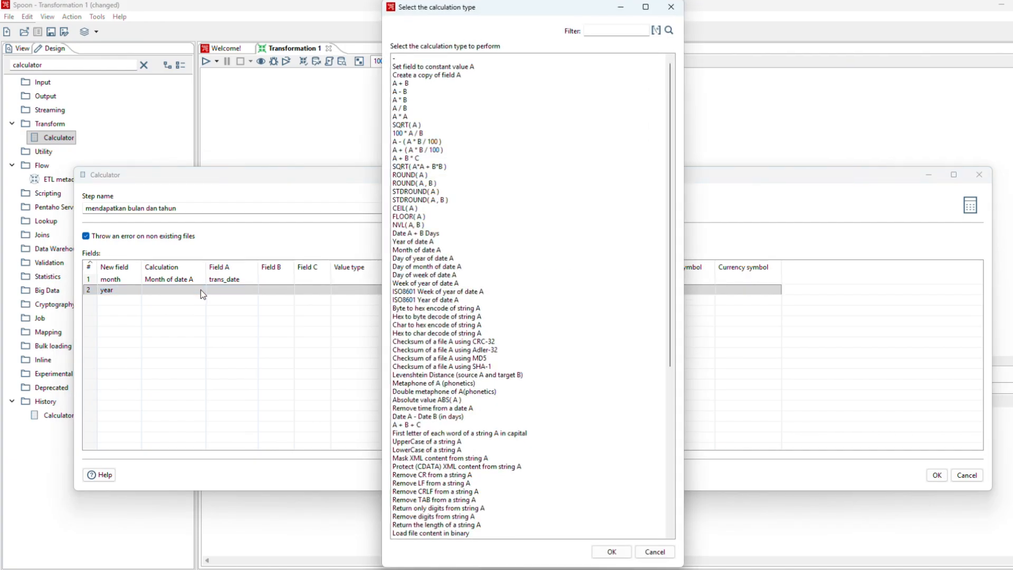
left_click(417, 242)
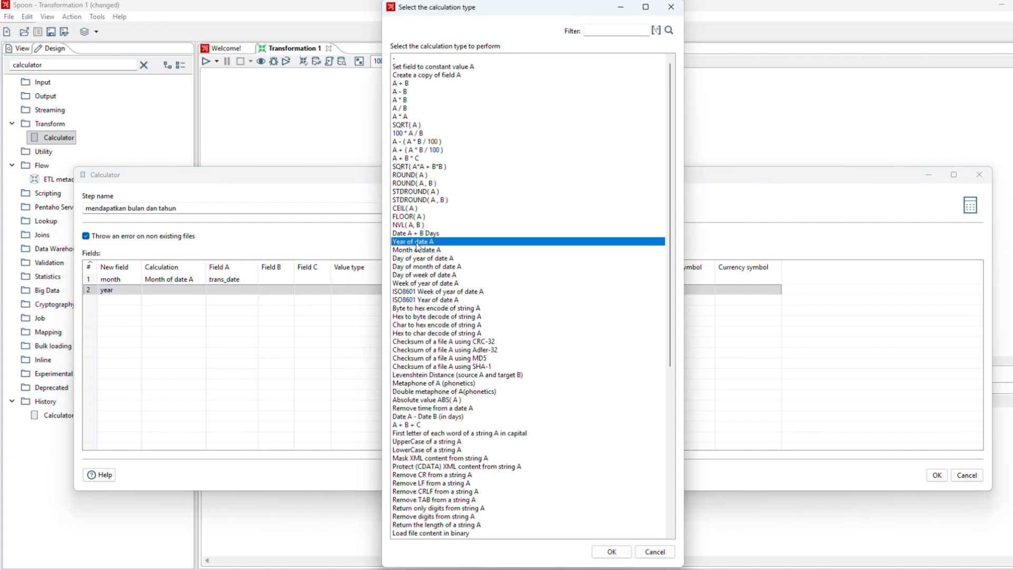
left_click(611, 551)
left_click(256, 293)
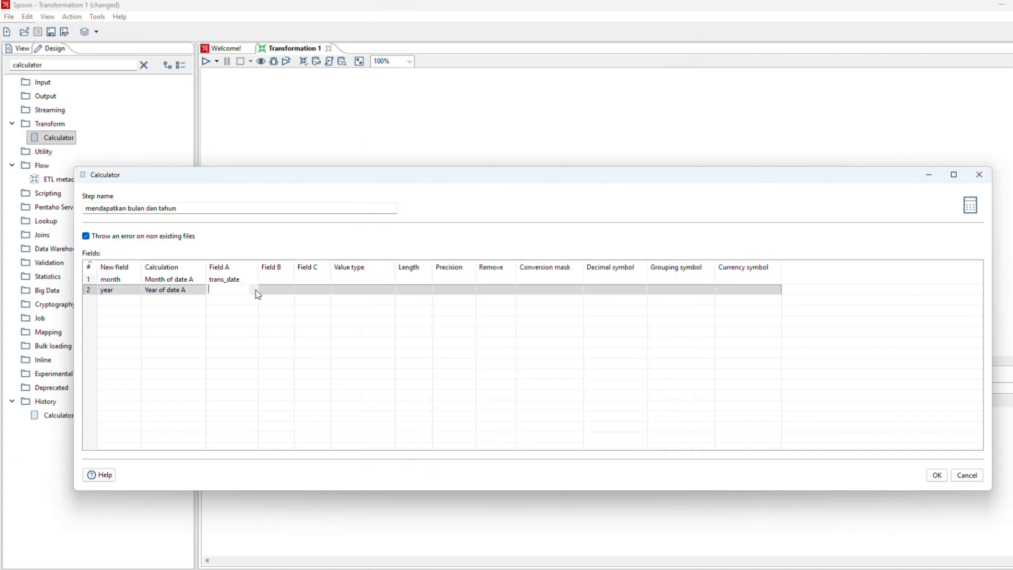
left_click(257, 294)
left_click(232, 324)
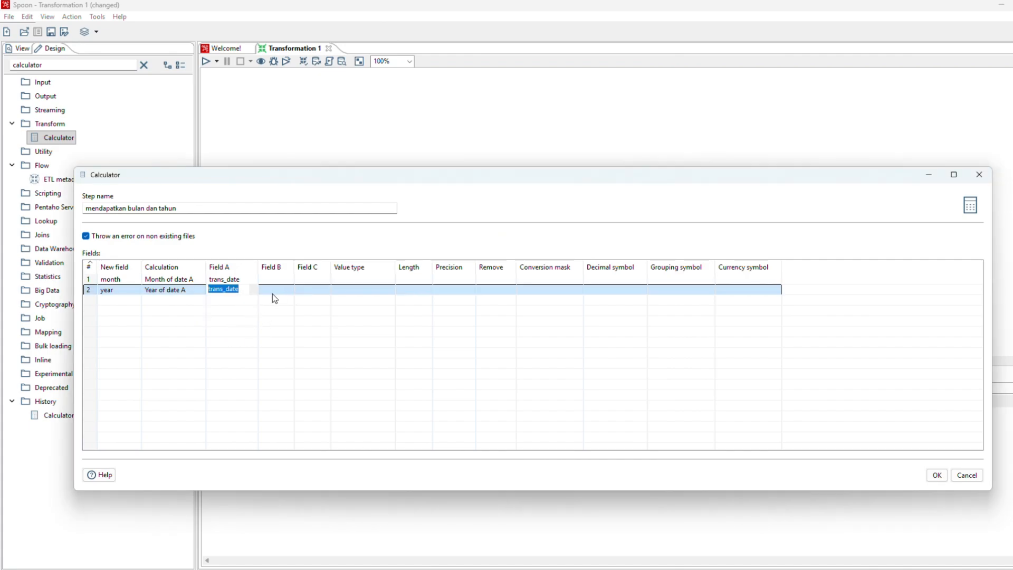
left_click(935, 476)
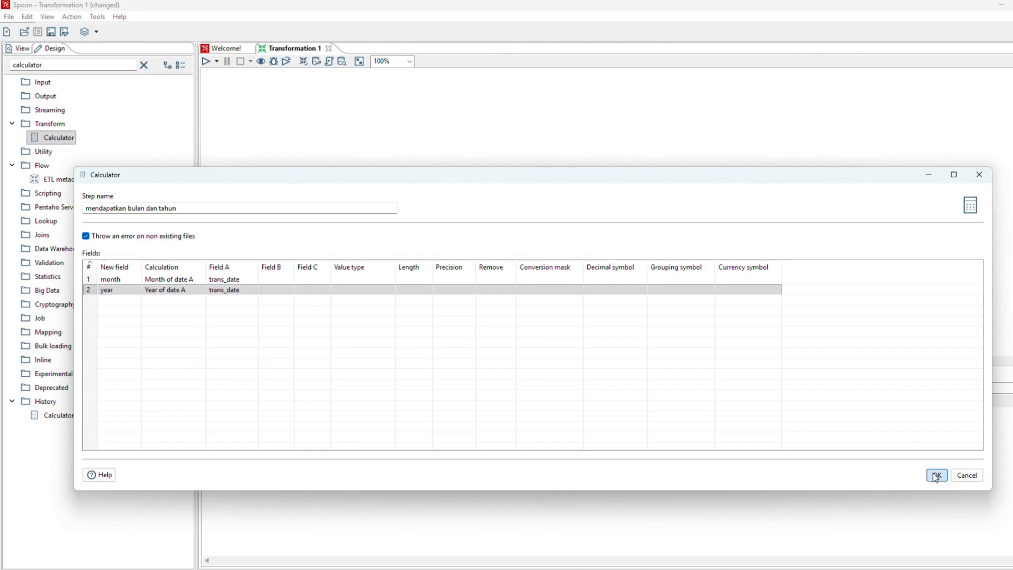
Step: Preview the output rows of "mendapatkan bulan dan tahun" to check the month and year fields, and stop the preview
right_click(521, 221)
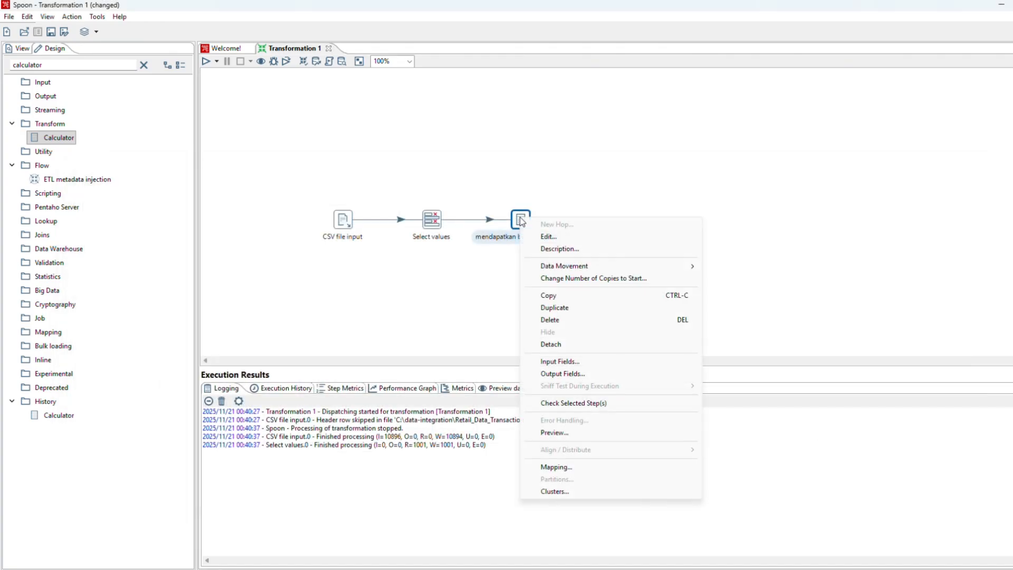
left_click(558, 432)
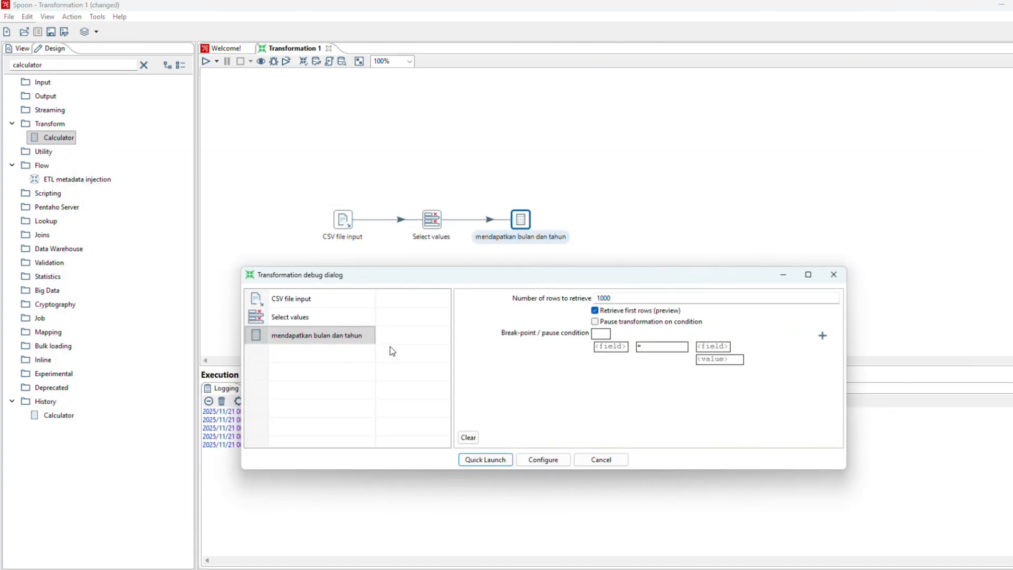
left_click(492, 458)
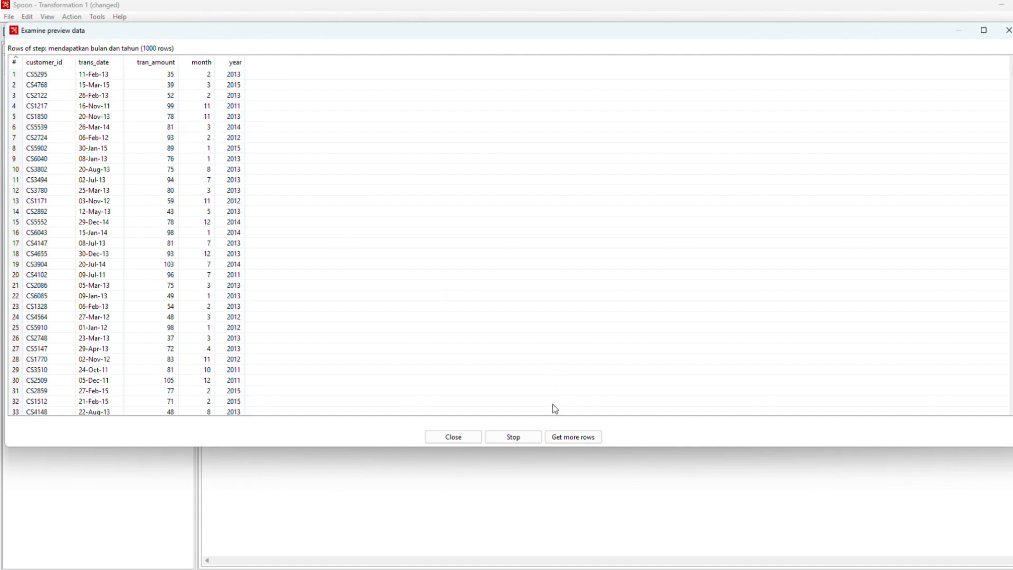
left_click(523, 439)
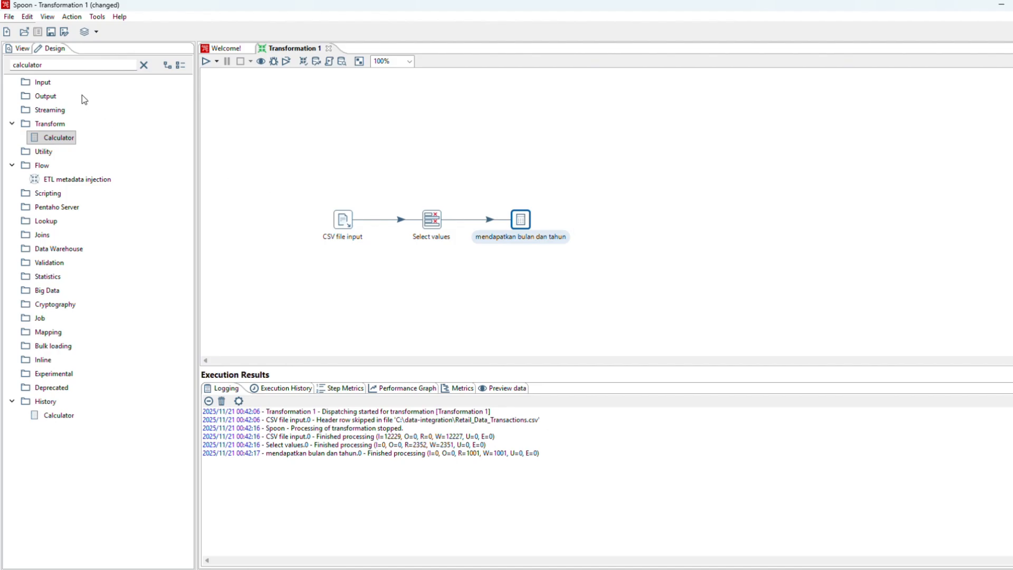
Step: Find the Select values step by name and place a second one beside "mendapatkan bulan dan tahun"
left_click_drag(106, 66, 10, 71)
type("select")
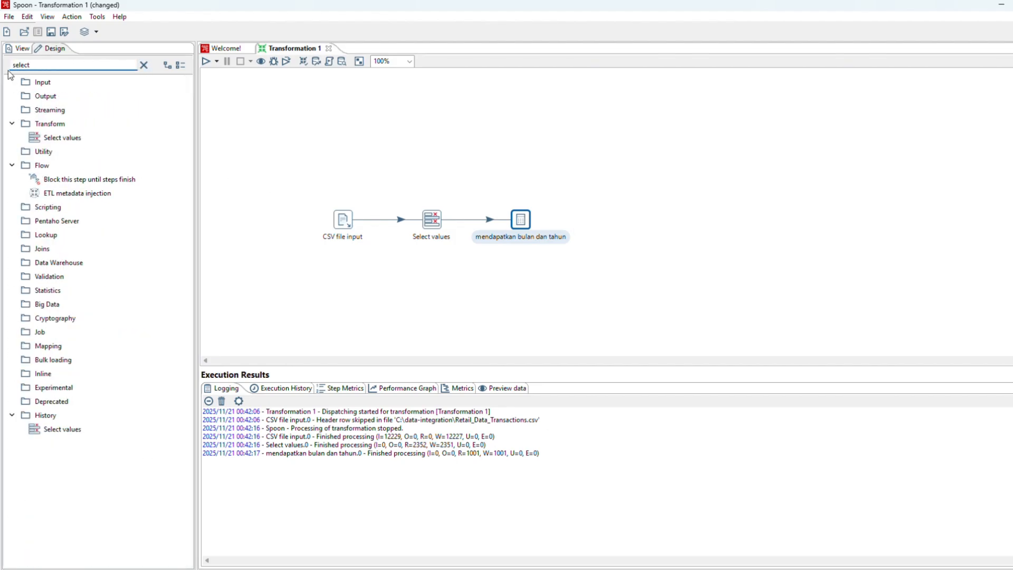
left_click_drag(59, 137, 611, 224)
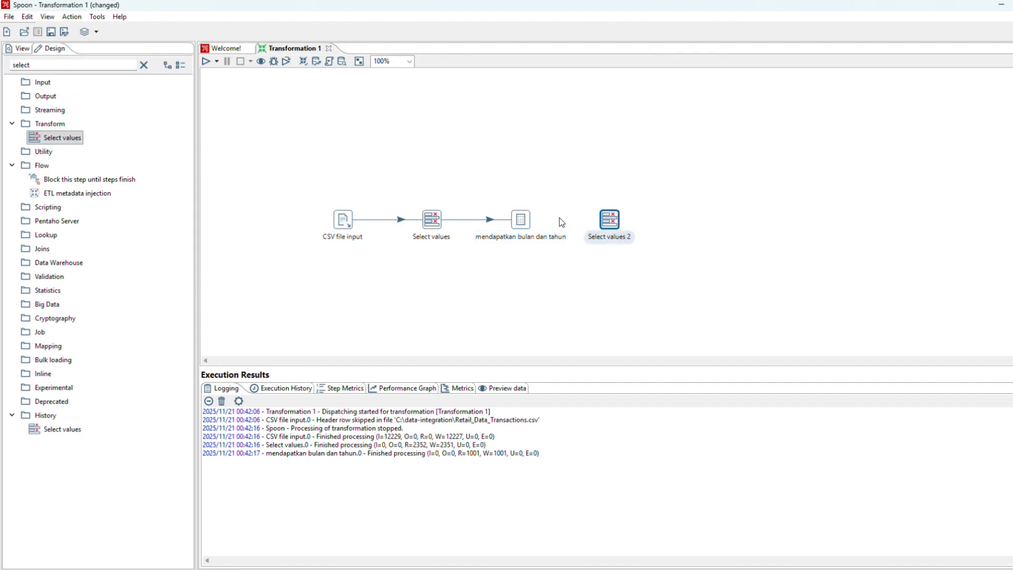
Step: Connect "mendapatkan bulan dan tahun" to the second Select values step with a hop
mouse_move(526, 221)
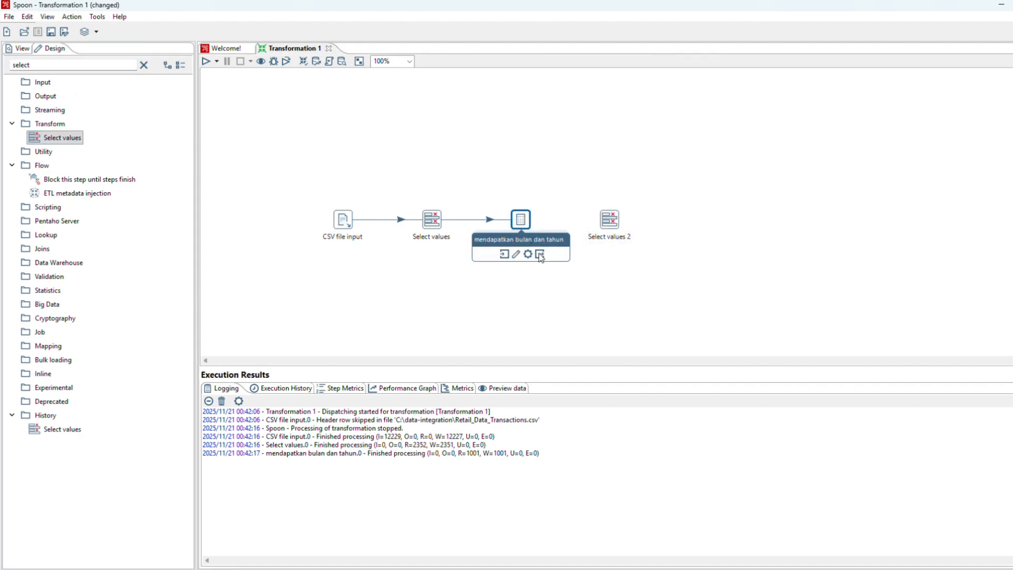
left_click_drag(540, 254, 612, 224)
left_click(612, 224)
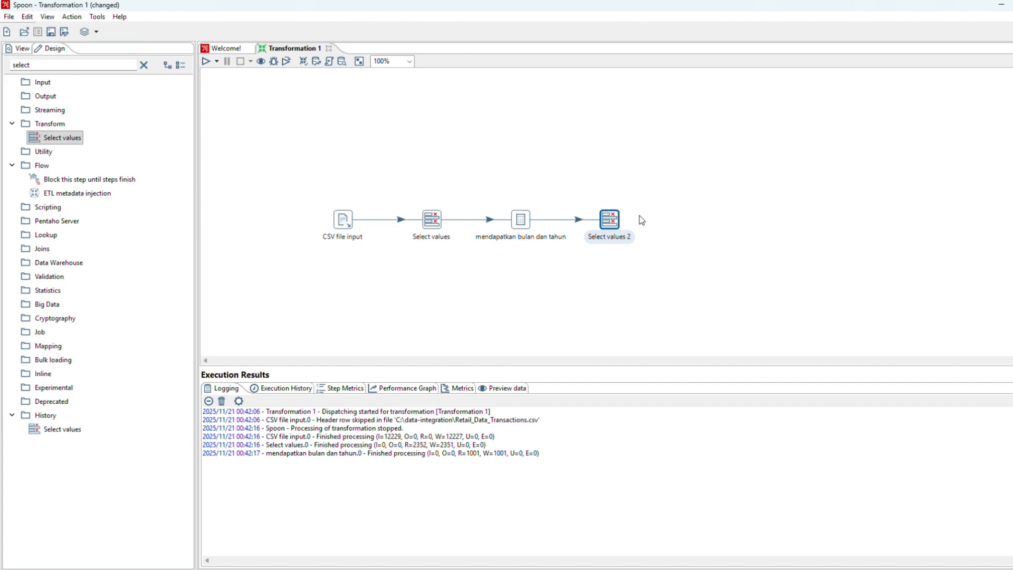
Step: Load all incoming fields into Select values 2, remove trans_date from the selection, and accept the settings
double_click(610, 220)
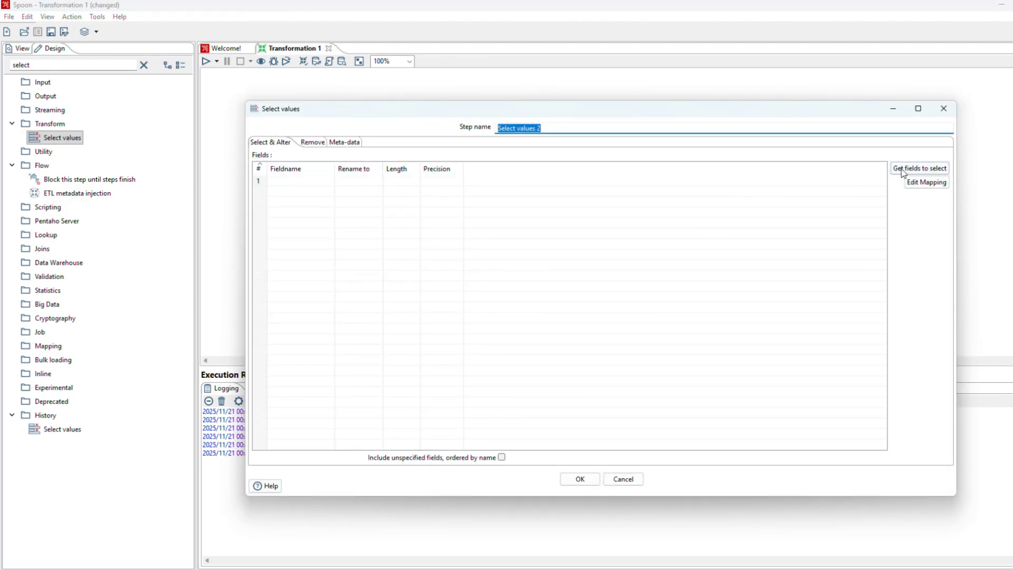
left_click(920, 168)
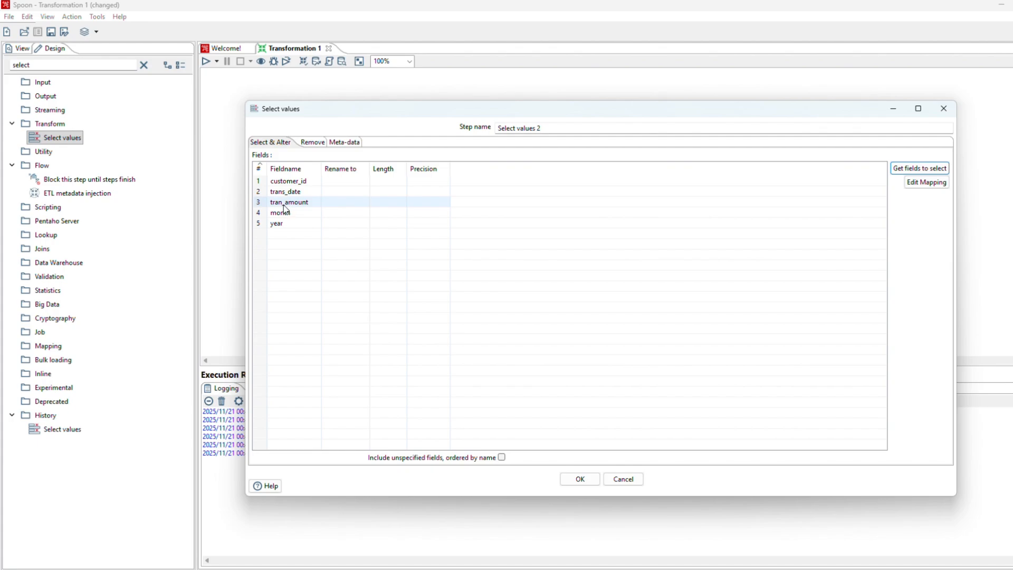
left_click(258, 195)
key("Delete")
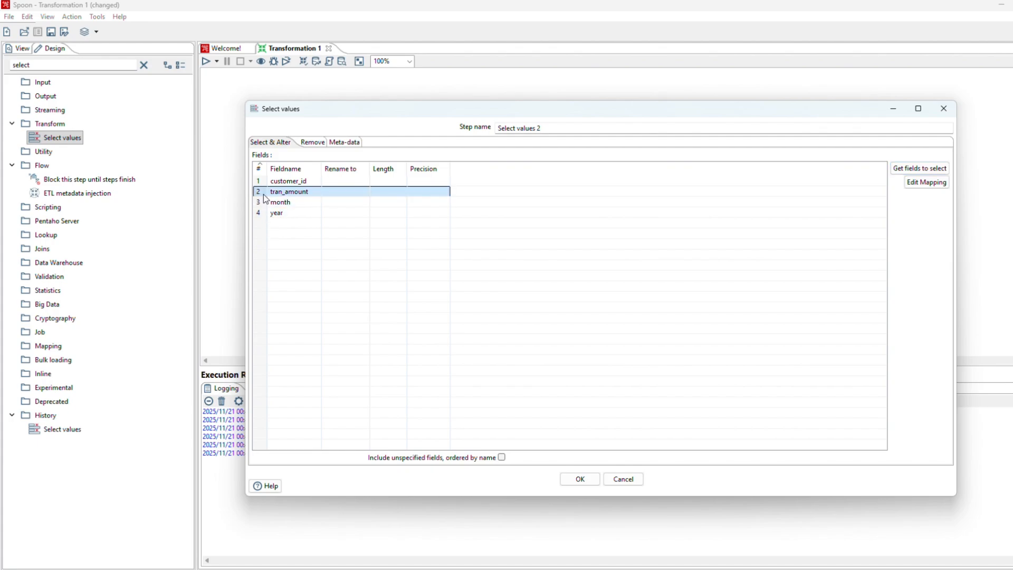
left_click(586, 478)
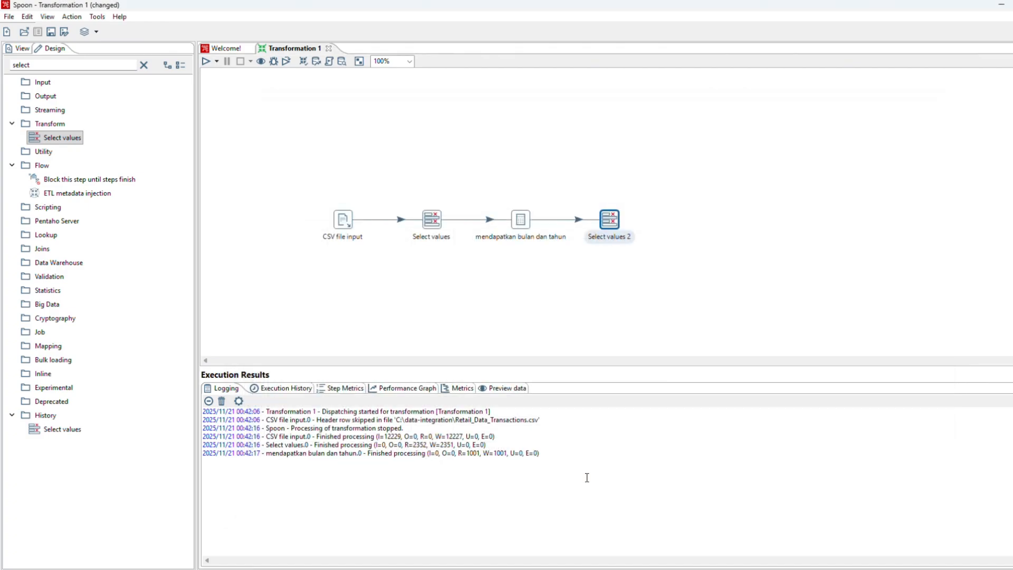
Step: Preview the output rows of Select values 2 to check the remaining fields, and stop the preview
right_click(611, 222)
left_click(657, 432)
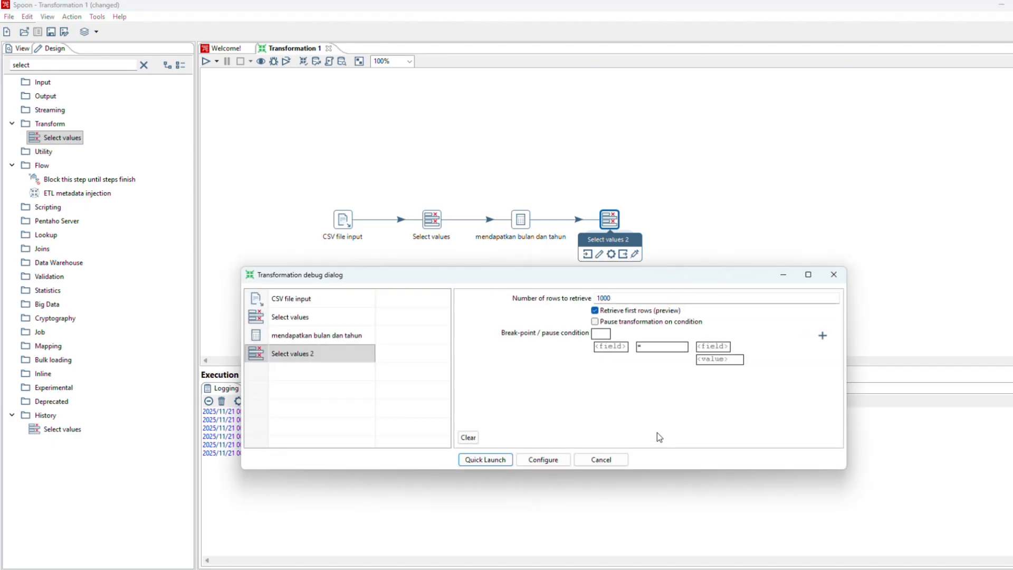
left_click(495, 461)
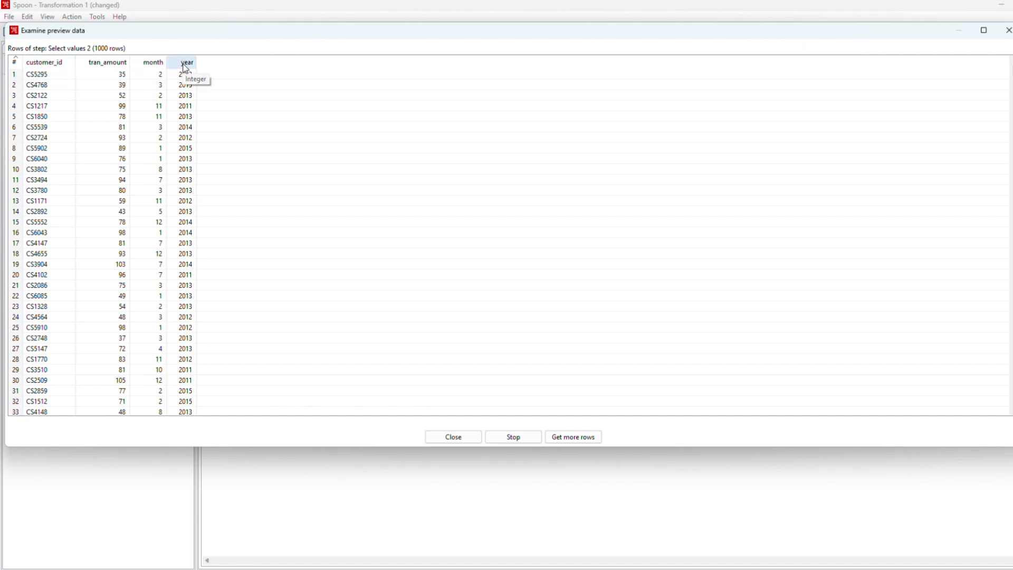
left_click(523, 438)
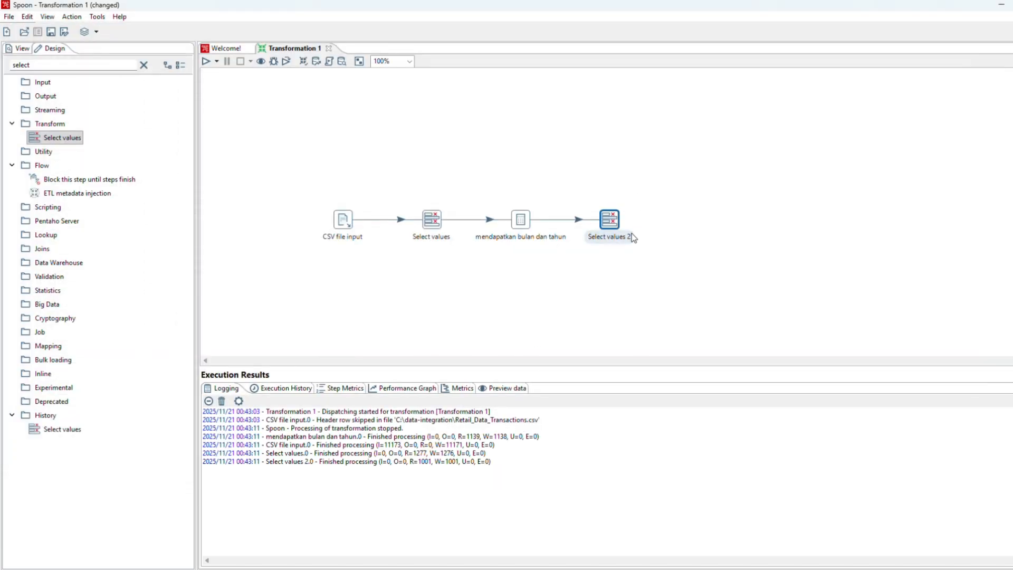
Step: Find the Sort rows step by name, place it beside Select values 2, and connect the two with a main output hop
left_click_drag(53, 64, 2, 74)
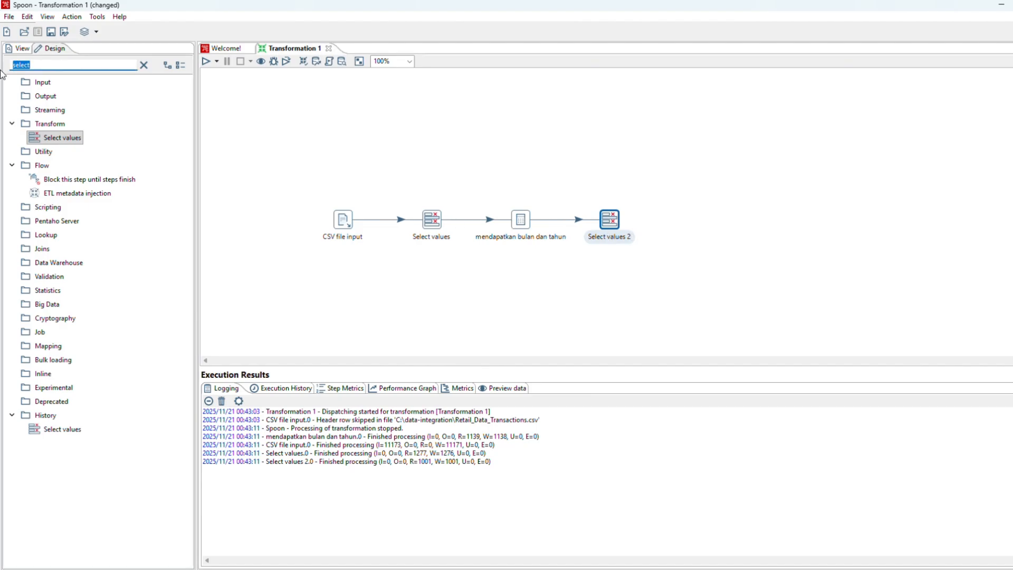
type("sort")
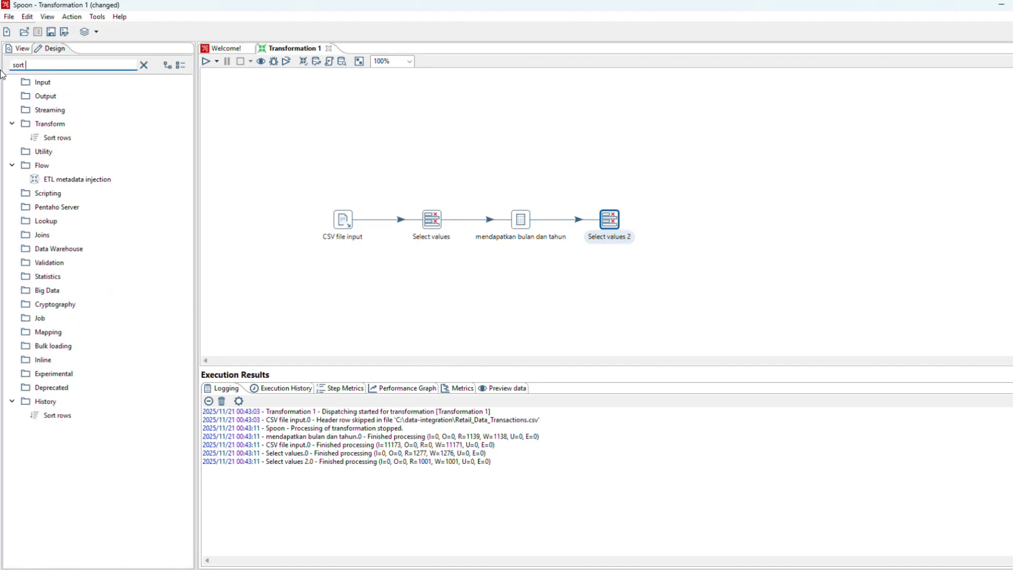
type(" rows")
left_click_drag(42, 139, 689, 225)
mouse_move(614, 223)
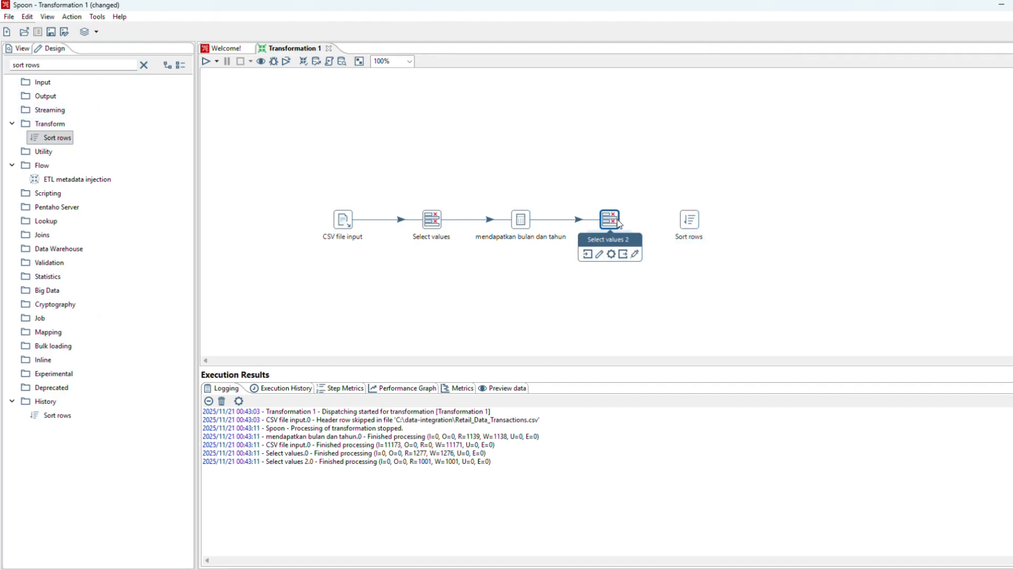
left_click_drag(623, 253, 691, 224)
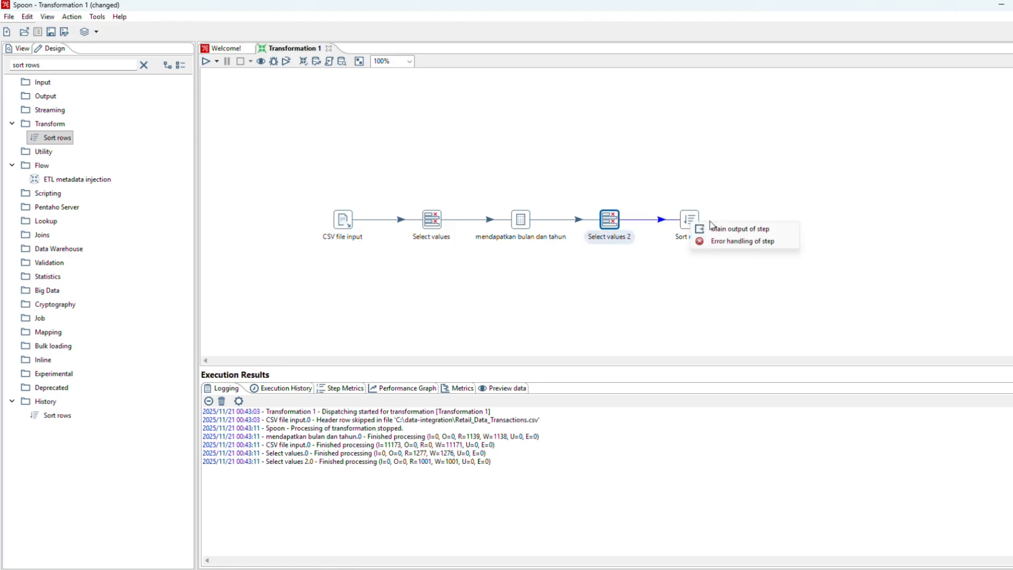
left_click(712, 228)
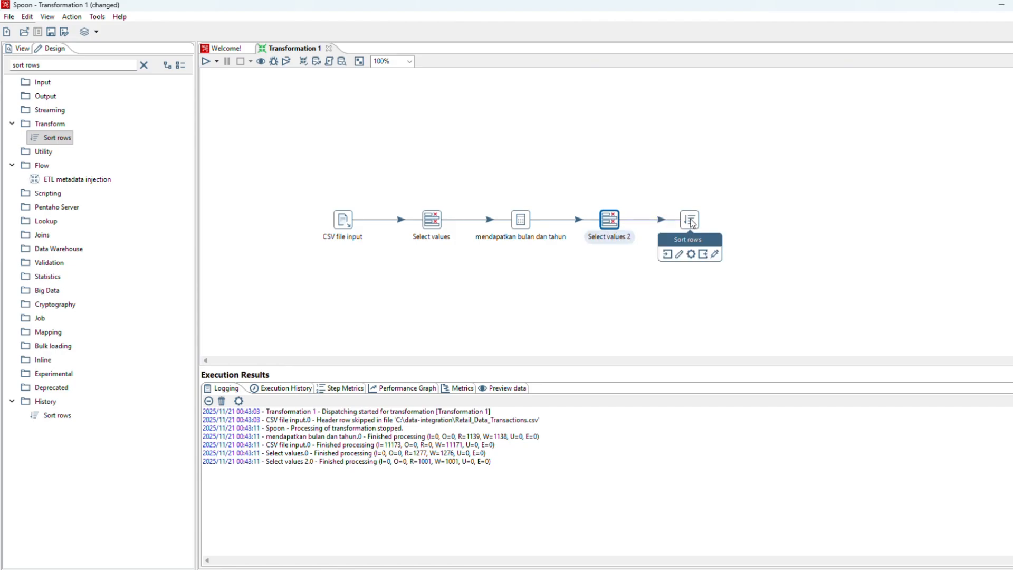
Step: Name the Sort rows step "mengurutkan data" and load all incoming fields as its sort fields
double_click(689, 219)
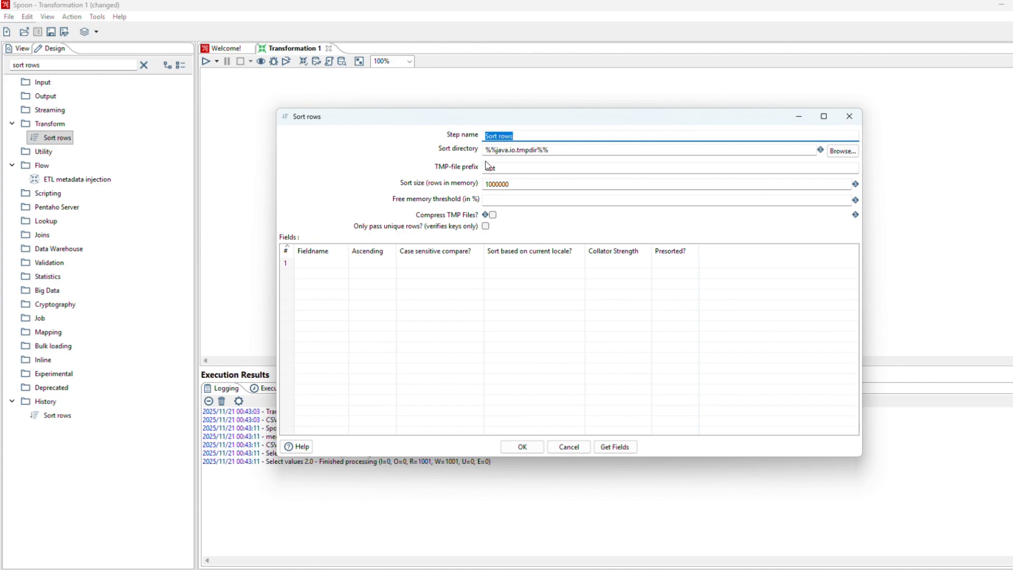
type("mengurutkan data")
left_click(329, 263)
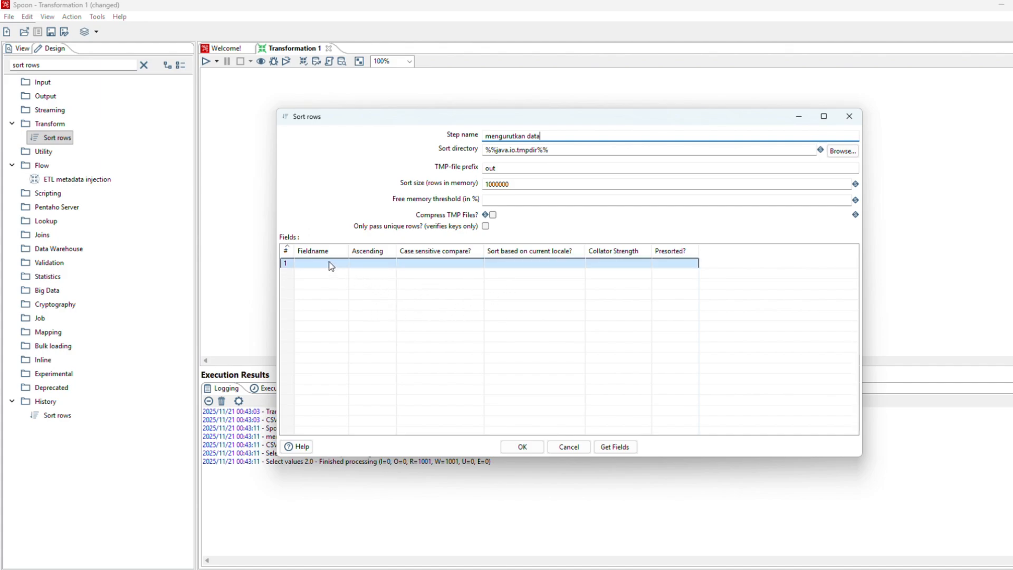
left_click(331, 265)
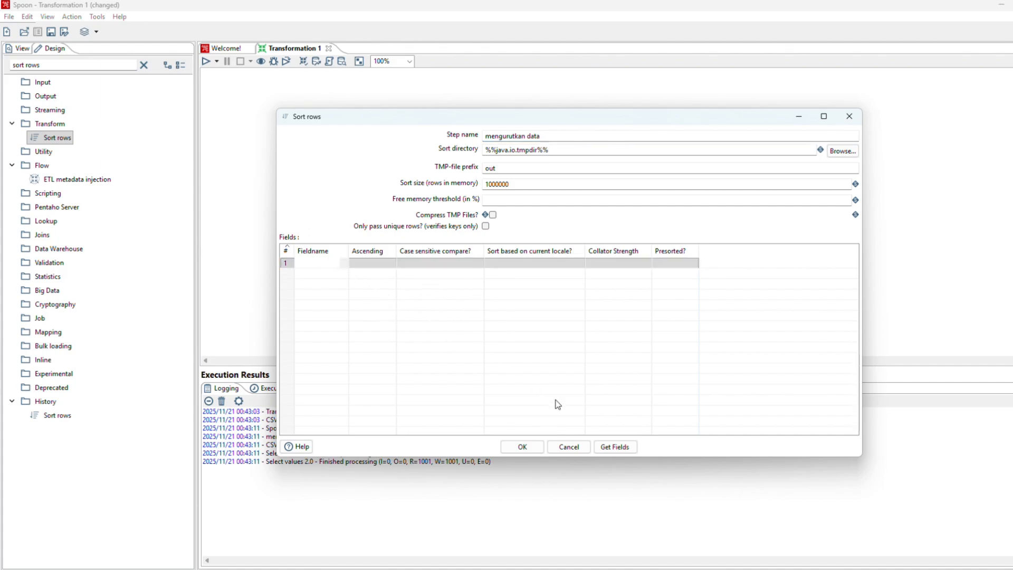
left_click(615, 446)
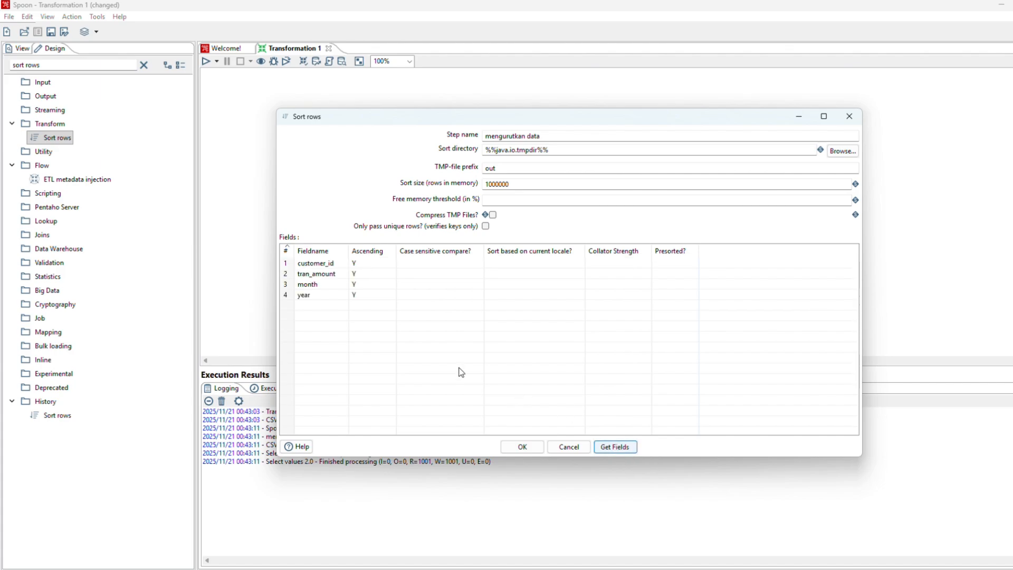
Step: Remove tran_amount and month from the sort fields, keeping customer_id and year
left_click(286, 277)
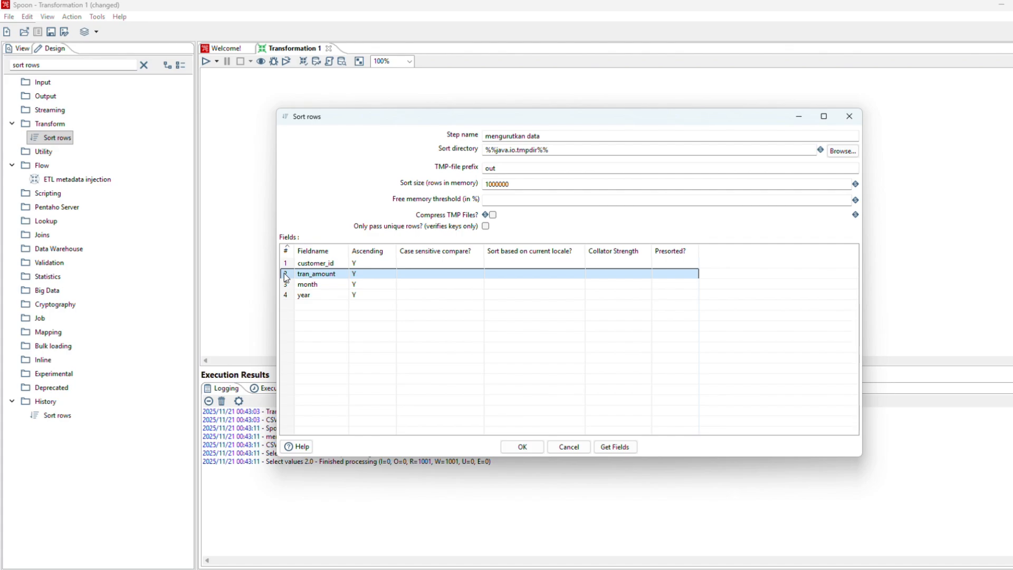
key("Delete")
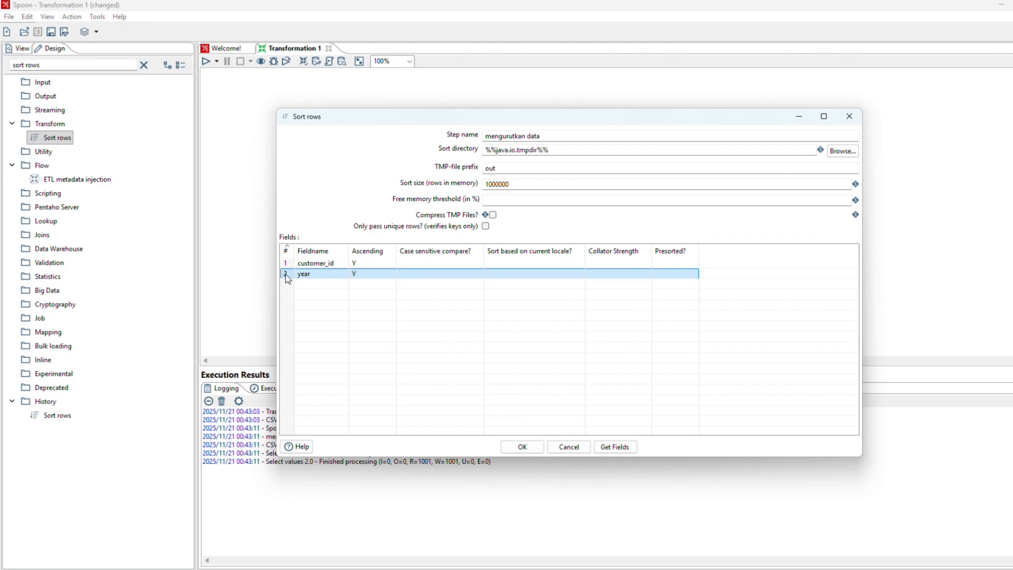
key("Delete")
Step: Add month as the third sort field below year, set it to ascending, and accept the Sort rows settings
left_click(343, 284)
left_click(346, 282)
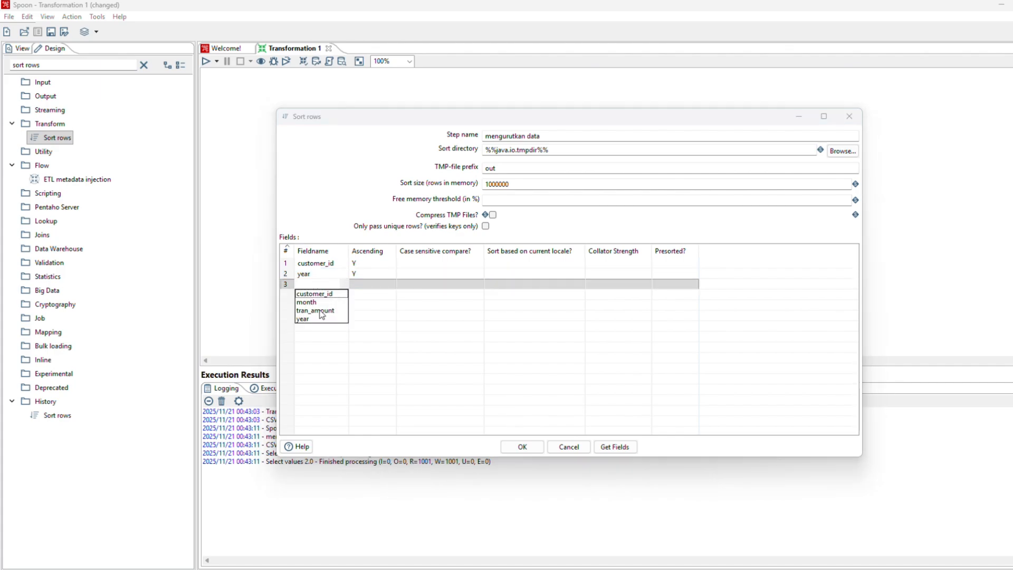
left_click(333, 303)
left_click(394, 285)
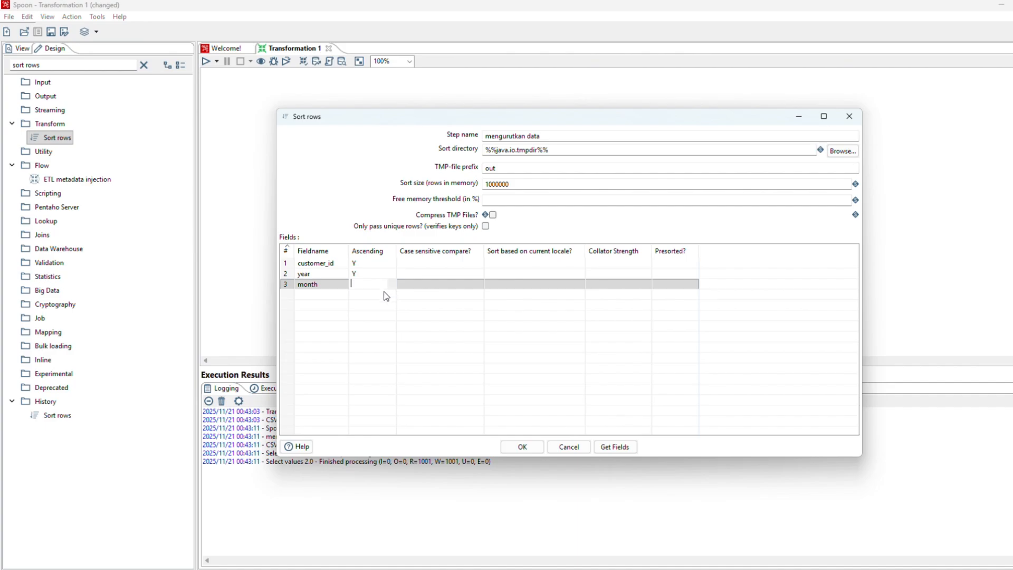
left_click(375, 293)
left_click(521, 447)
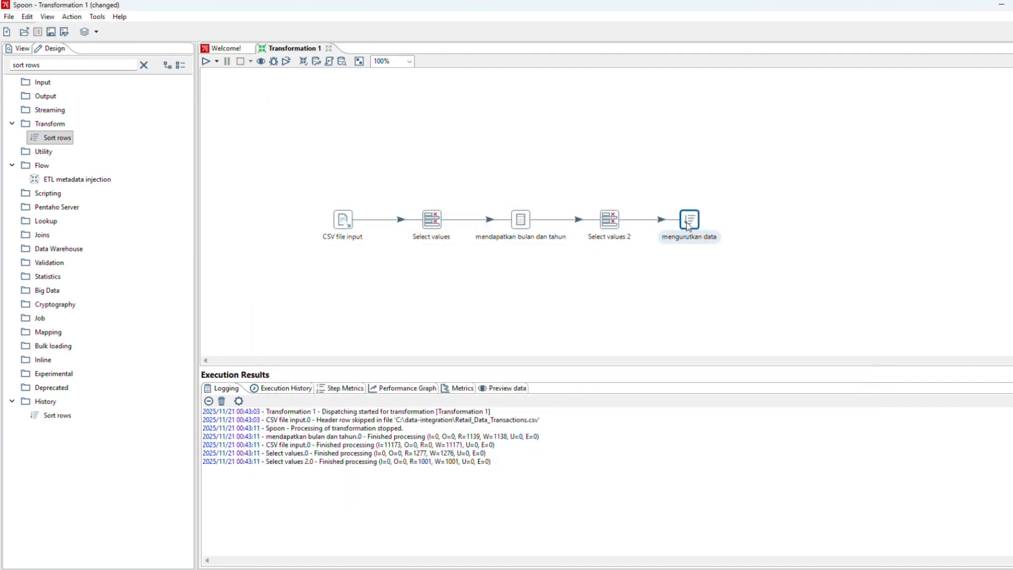
Step: Preview the output rows of "mengurutkan data" to check the sort order, and stop the preview
right_click(687, 221)
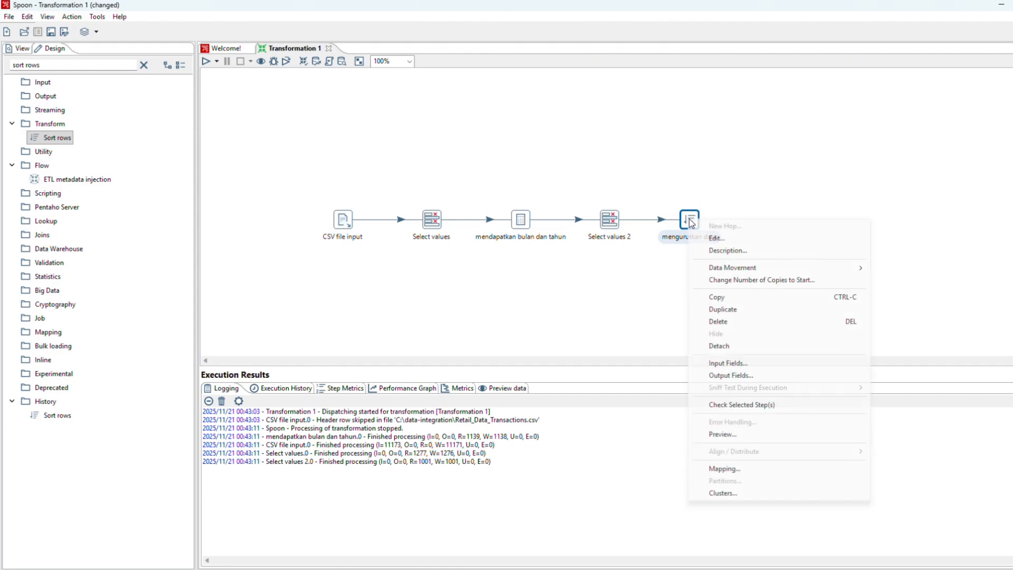
left_click(738, 436)
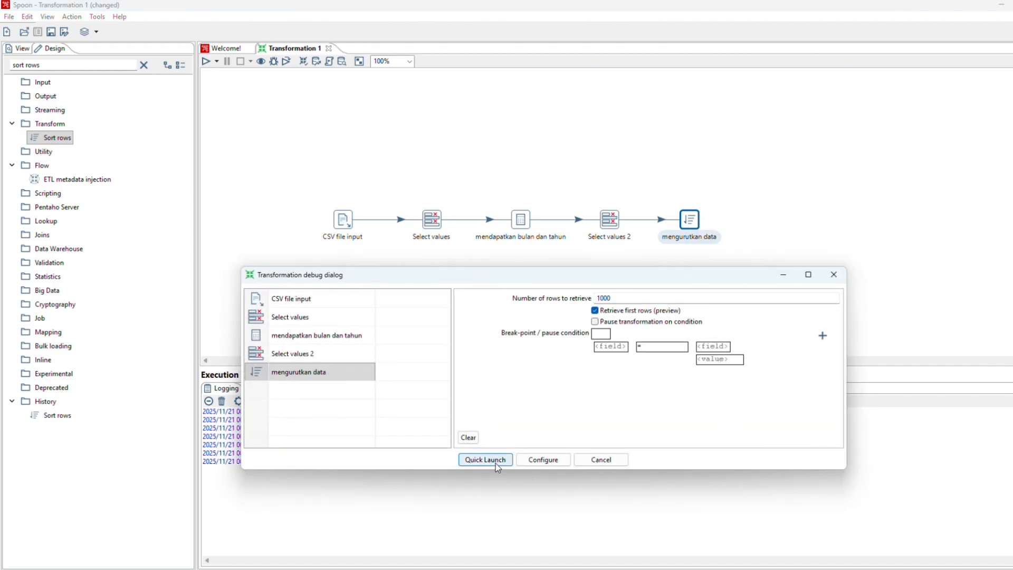
left_click(494, 457)
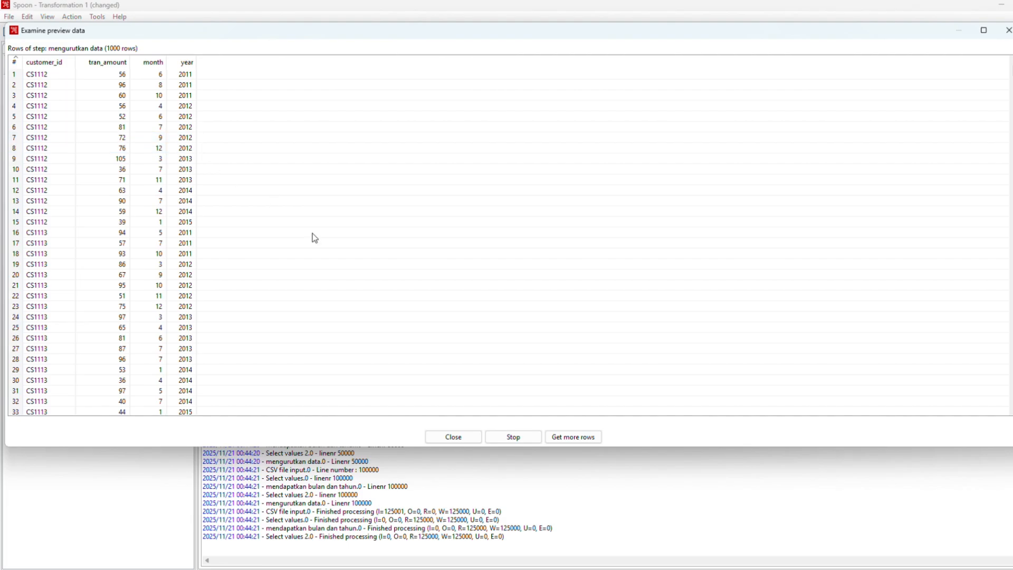
left_click(523, 437)
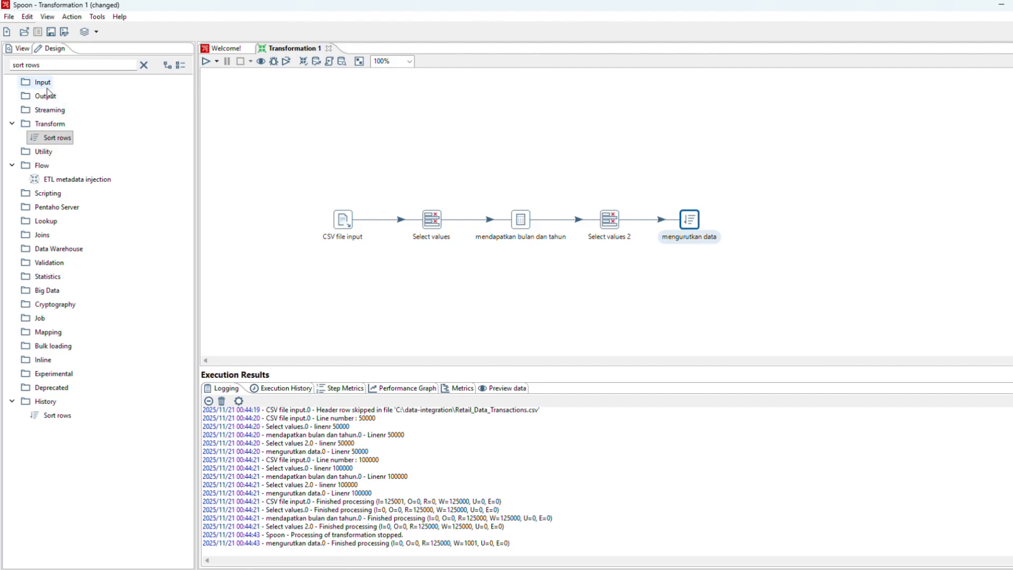
Step: Find the Group by step by name, place it beside "mengurutkan data", and connect the two with a hop
triple_click(73, 64)
type("gro")
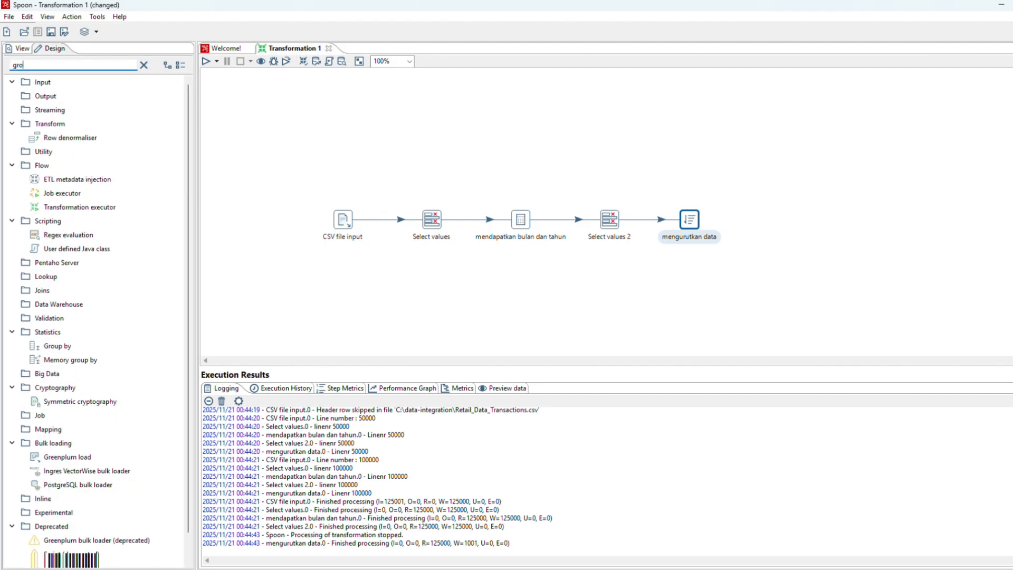
type("up by")
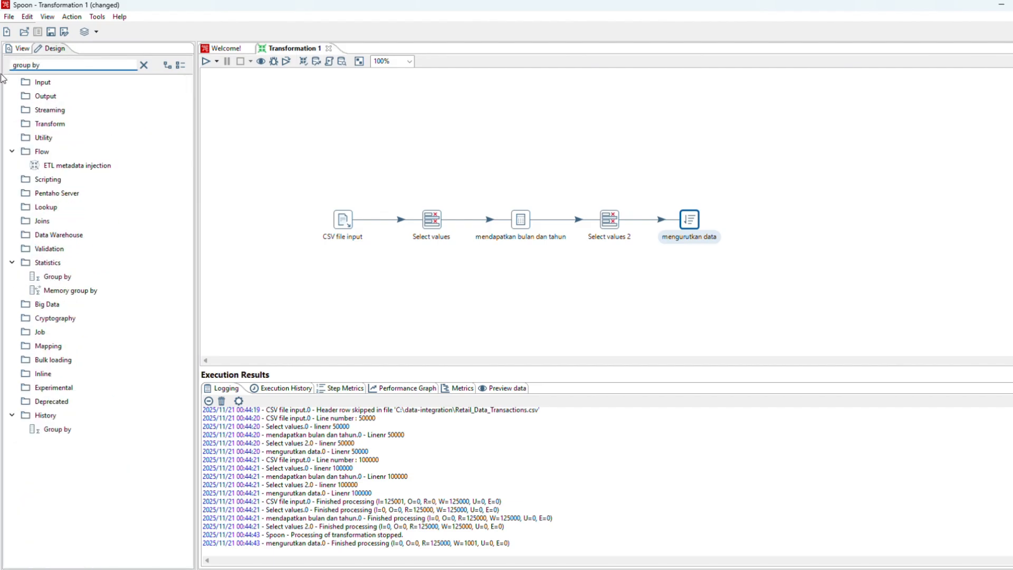
left_click_drag(67, 276, 770, 226)
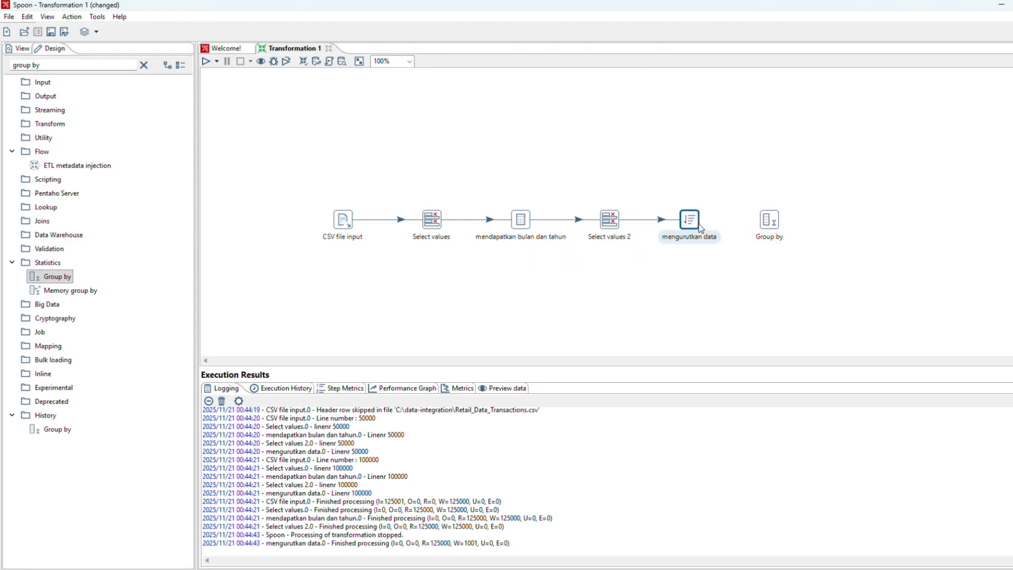
mouse_move(699, 227)
left_click_drag(703, 254, 771, 226)
Step: Set customer_id, month and year, in that order, as the group fields of the Group by step
double_click(769, 219)
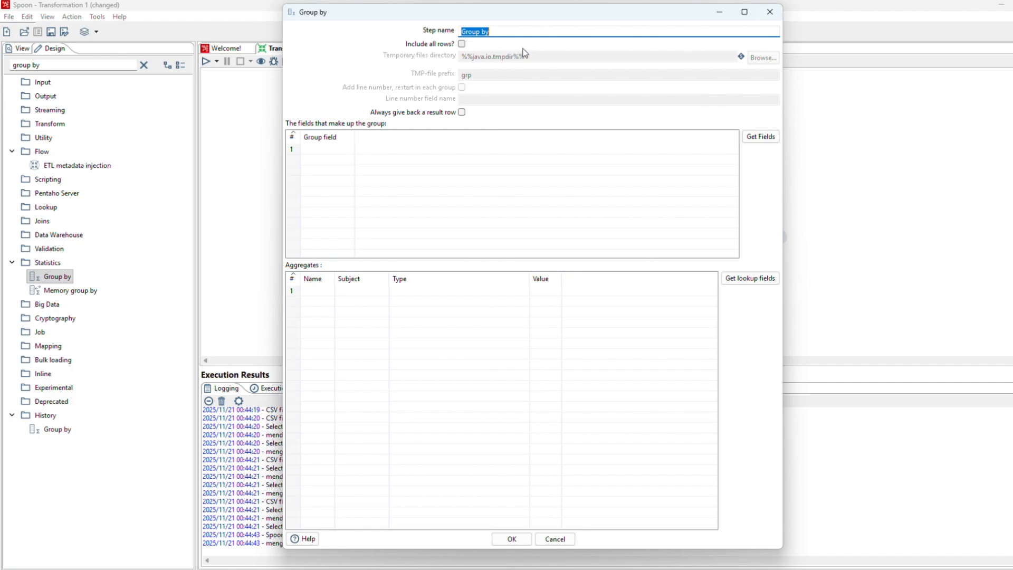
left_click(351, 150)
left_click(351, 150)
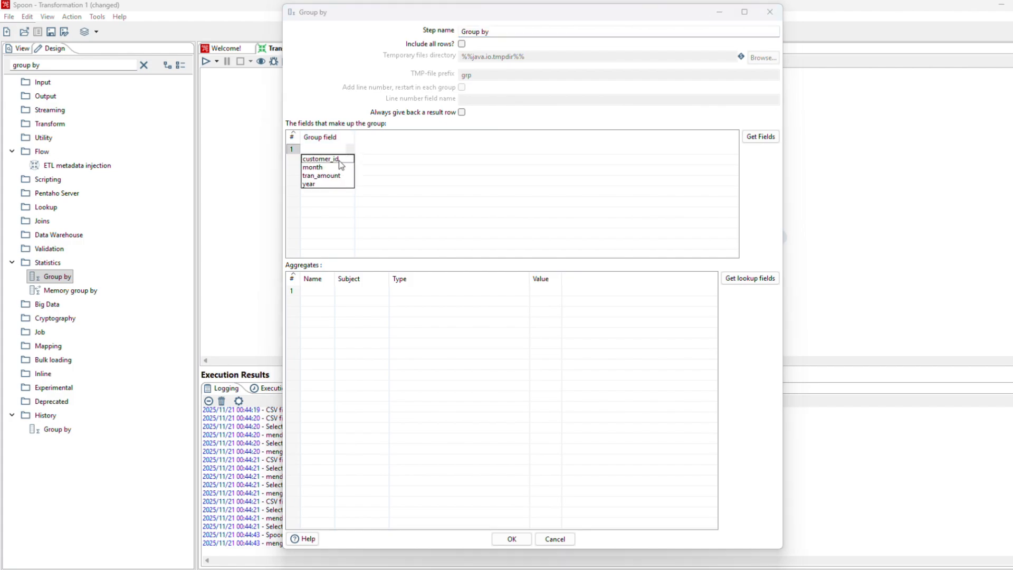
left_click(344, 160)
left_click(351, 161)
left_click(351, 161)
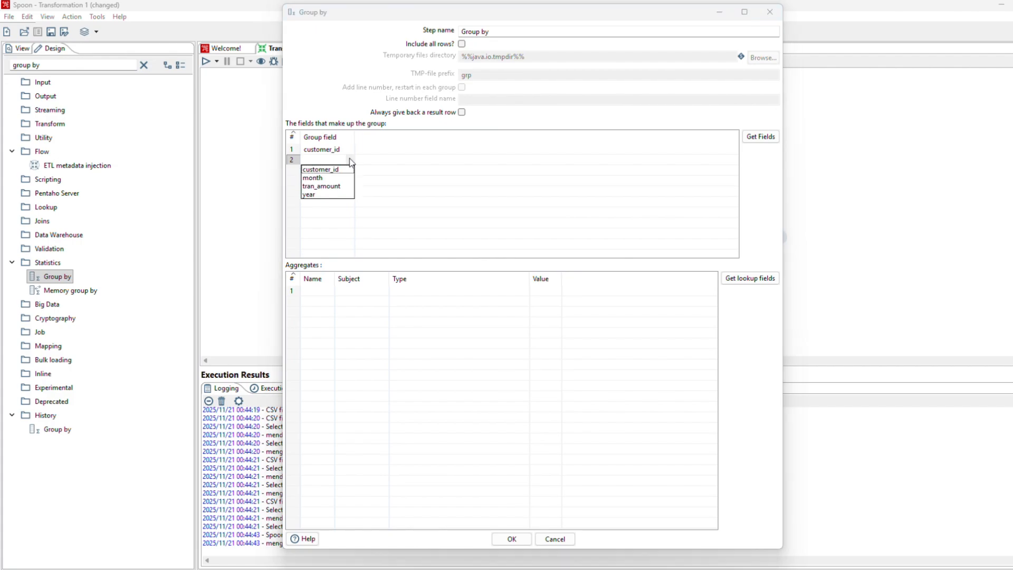
left_click(327, 178)
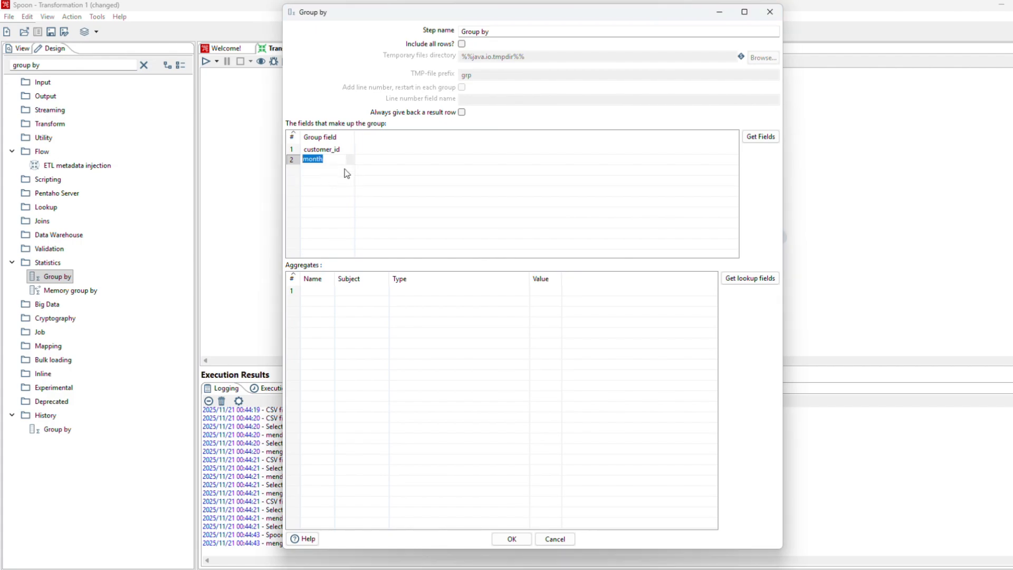
left_click(350, 171)
left_click(351, 171)
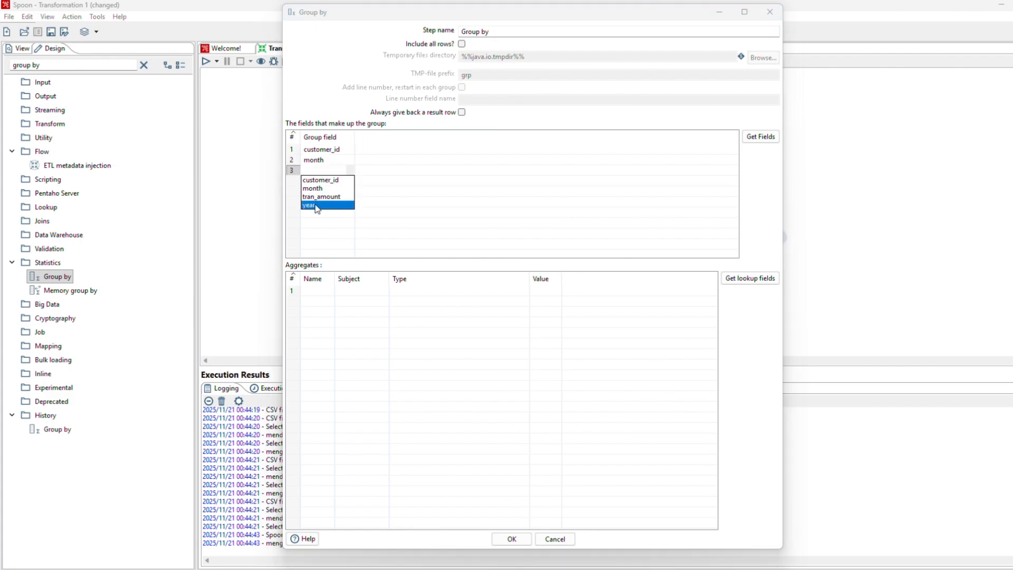
left_click(318, 205)
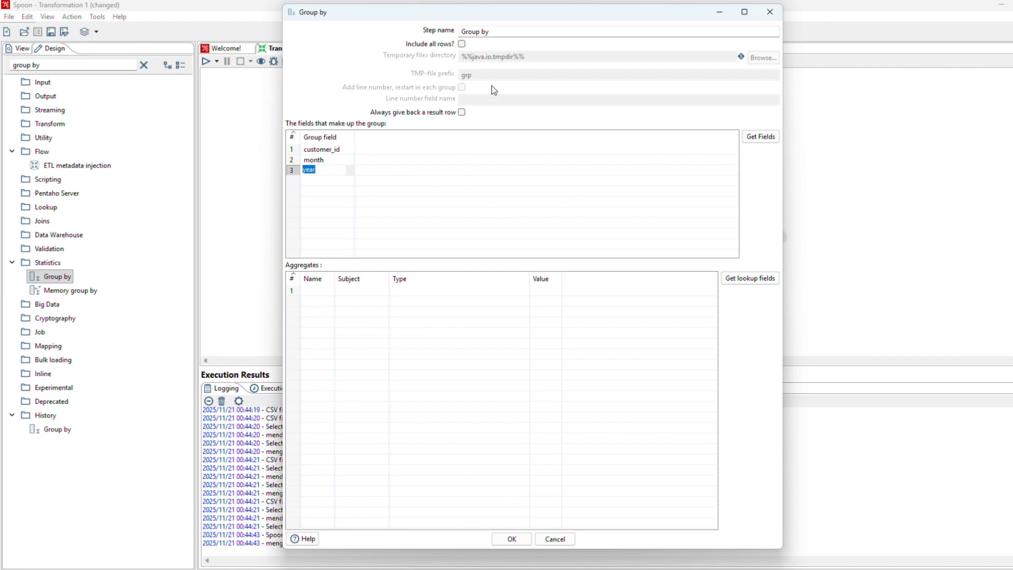
Step: Rename the Group by step as agregasi
left_click(500, 34)
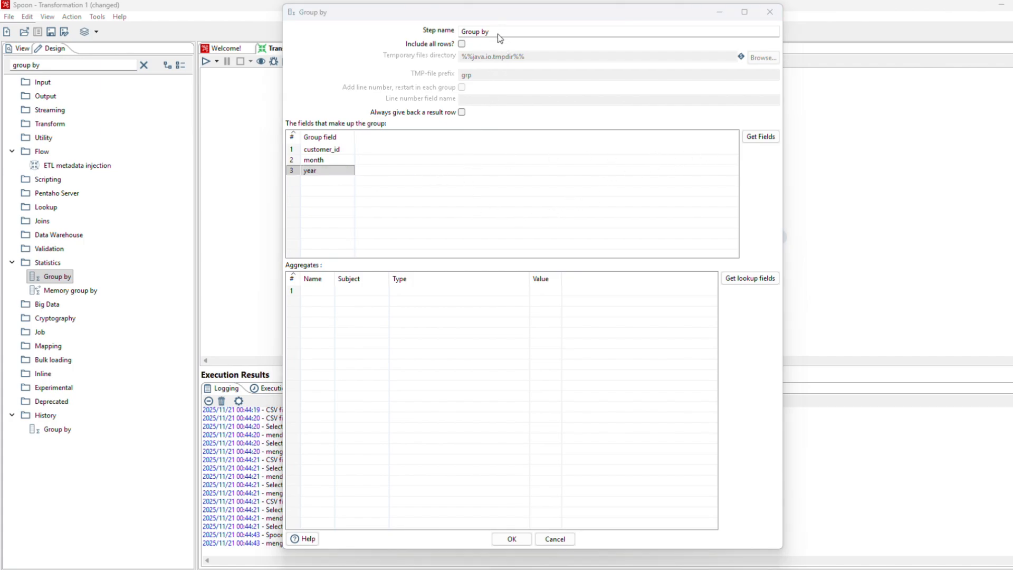
left_click(498, 34)
left_click_drag(639, 31, 459, 43)
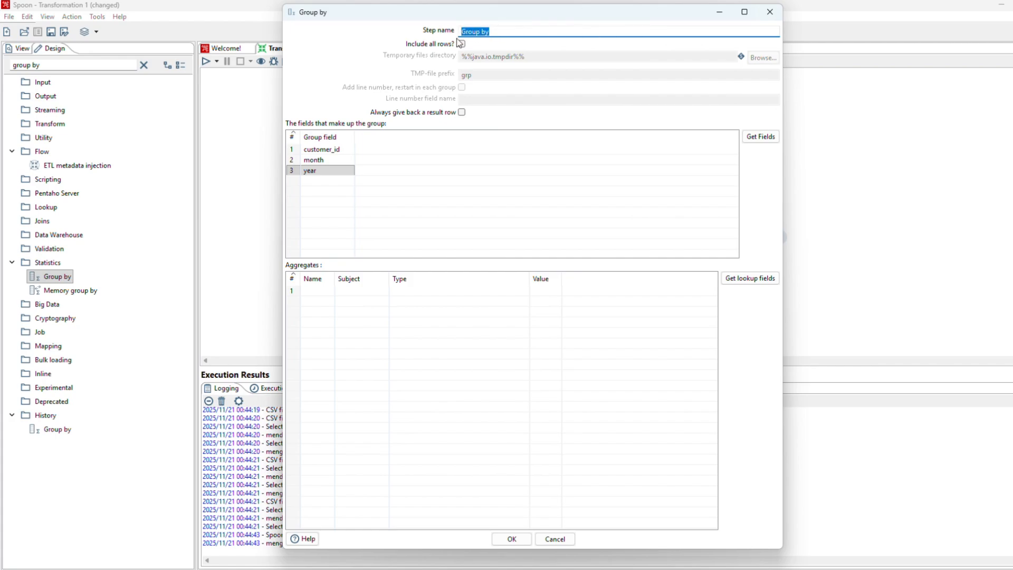
type("agregasi")
Step: Add an aggregate named total_transaksi with subject tran_amount and type Sum, and accept the Group by settings
left_click(326, 290)
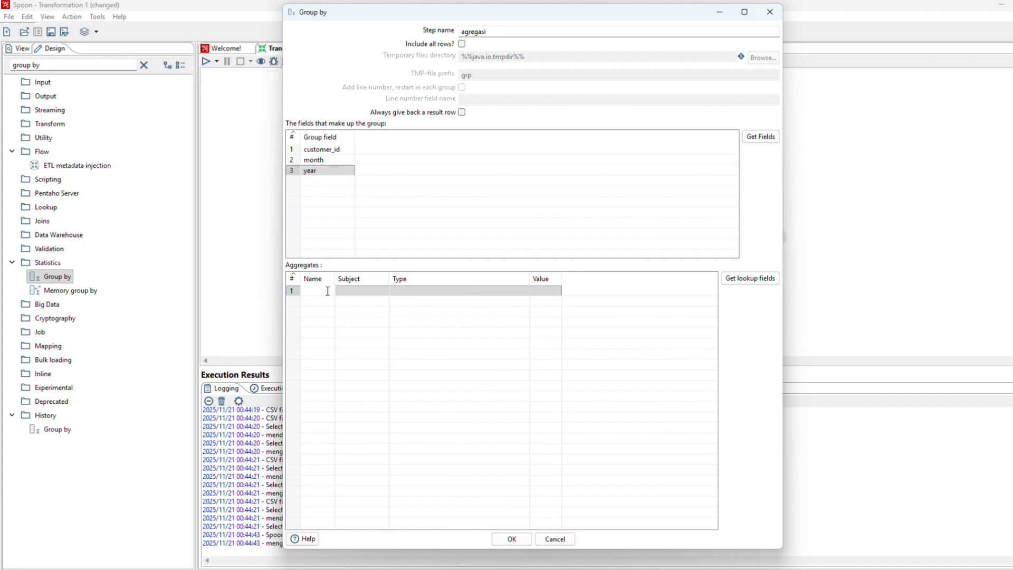
type("r")
type("otal_tran")
type("sak")
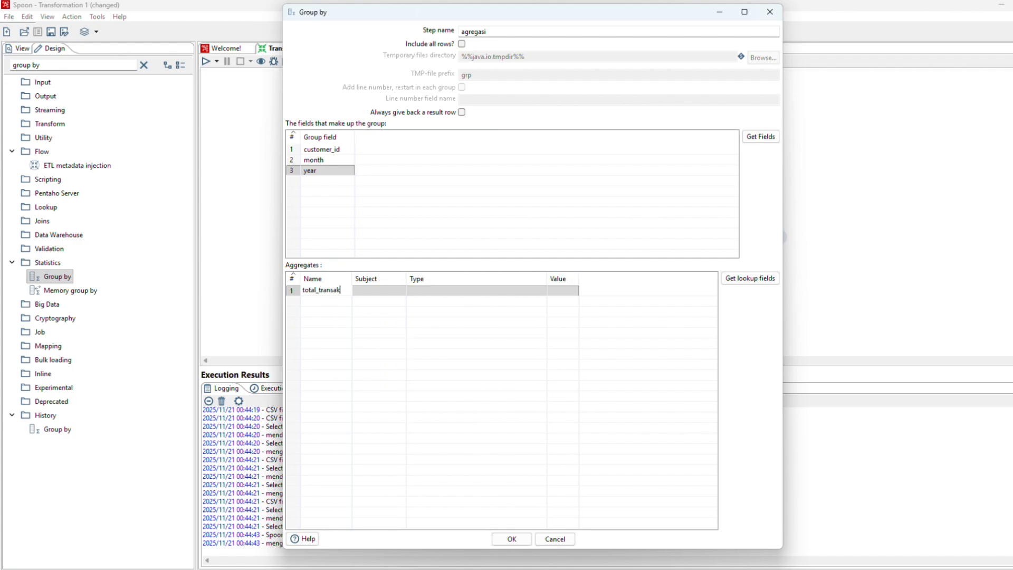
type("si")
key("Return")
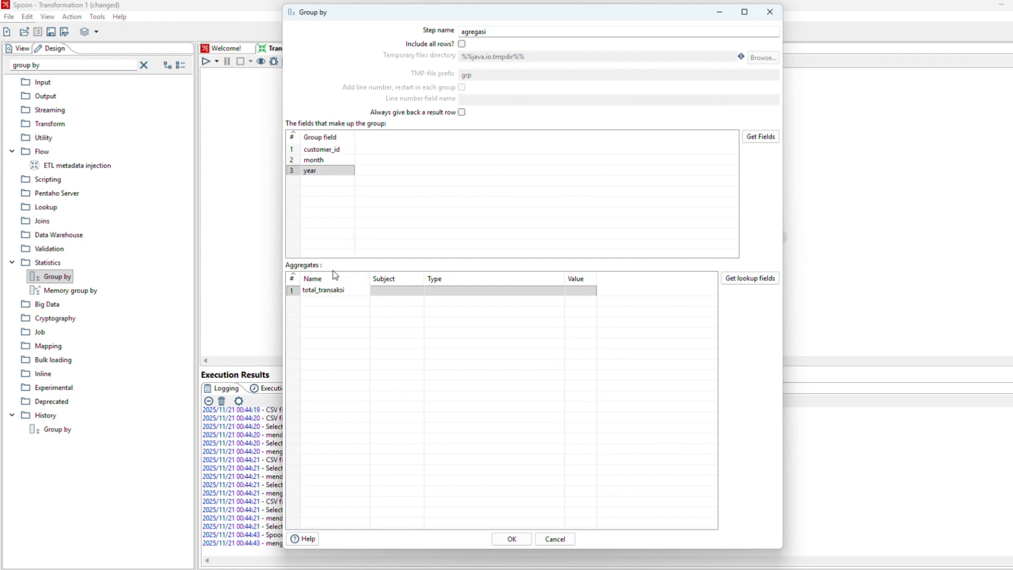
left_click(420, 292)
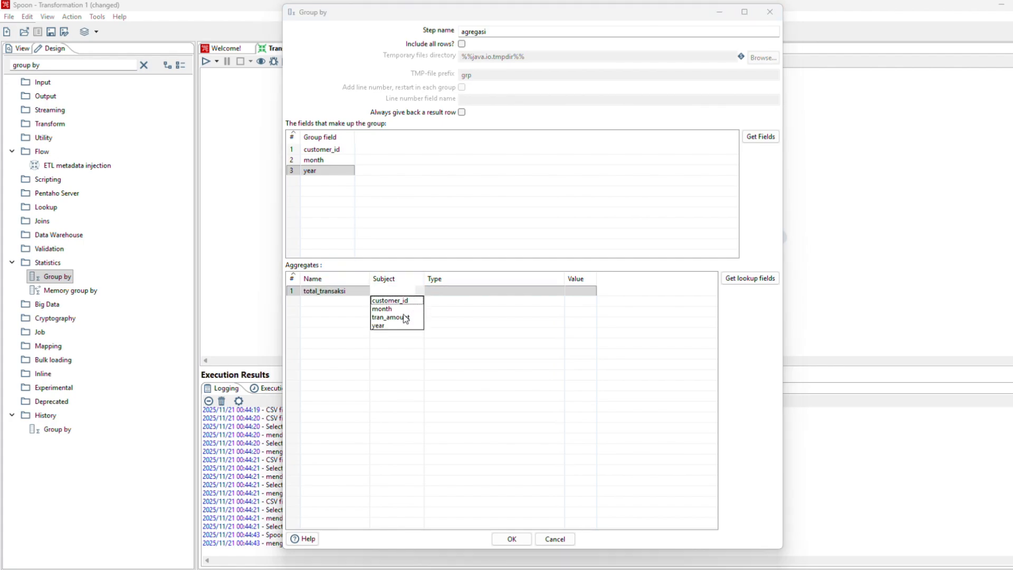
left_click(401, 318)
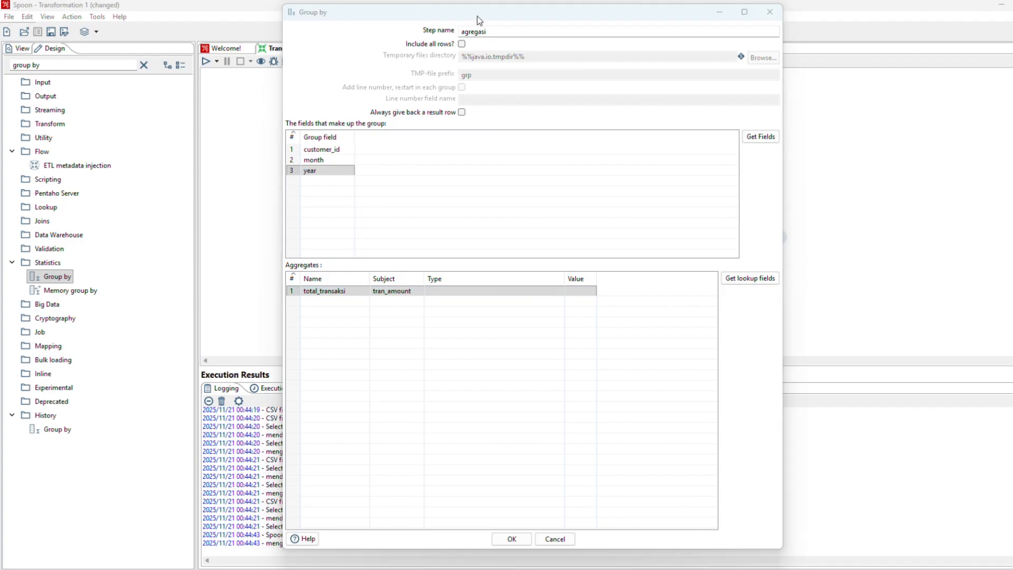
left_click(561, 293)
left_click(489, 311)
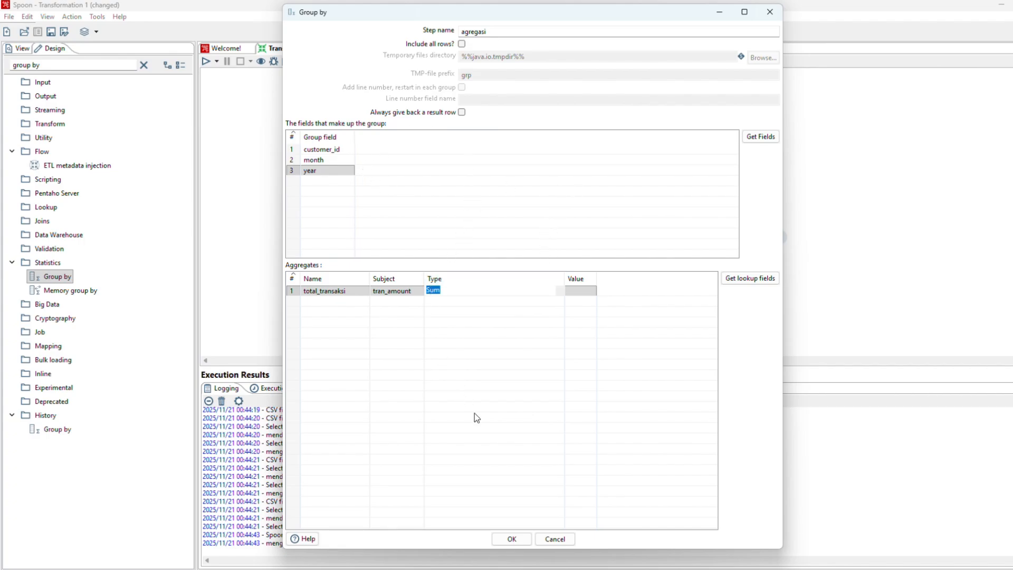
left_click(511, 538)
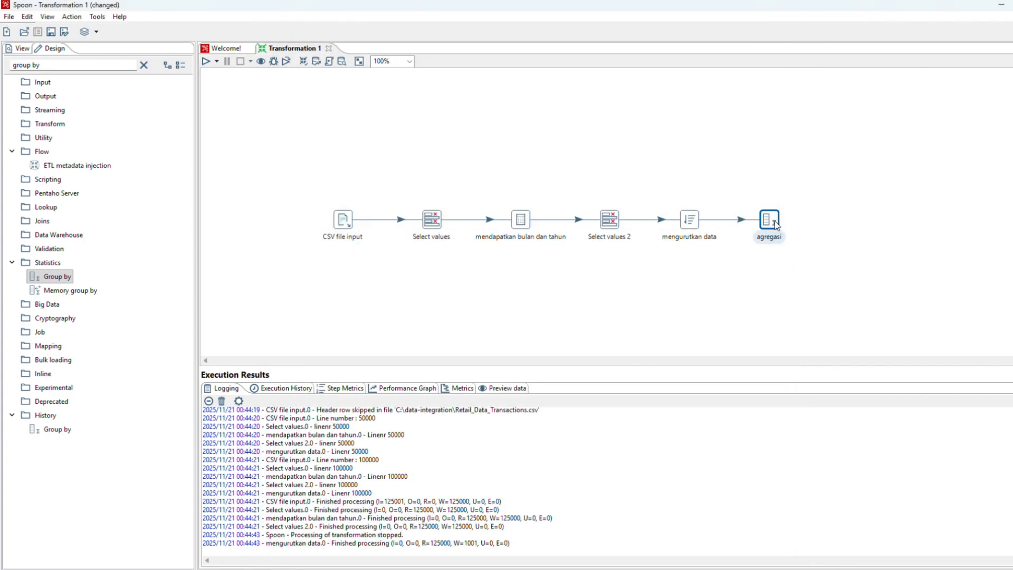
Step: Preview the output rows of "agregasi" to check total_transaksi per customer, month and year, and stop the preview
right_click(770, 221)
left_click(822, 439)
left_click(498, 460)
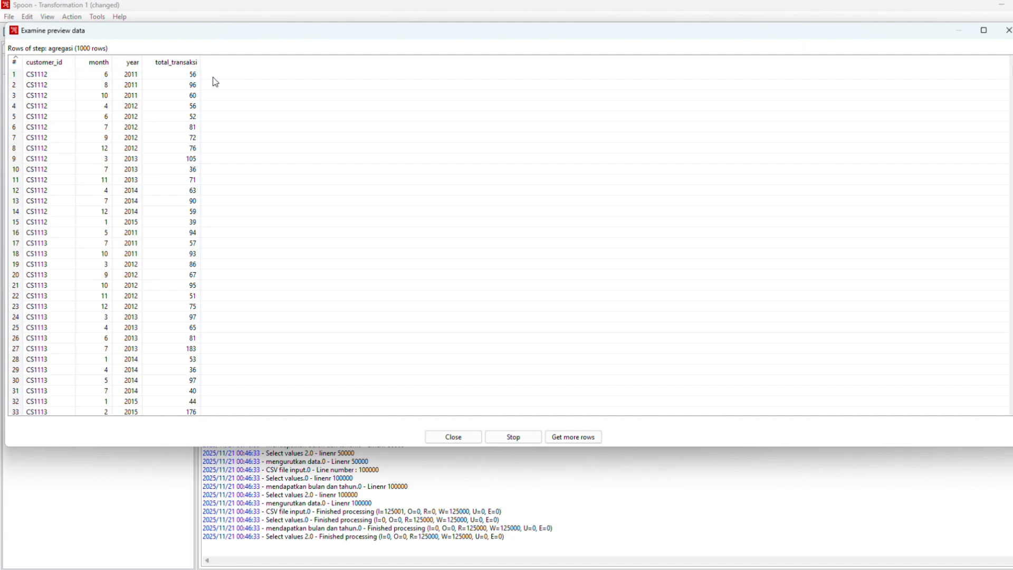
scroll(119, 119, "down", 6)
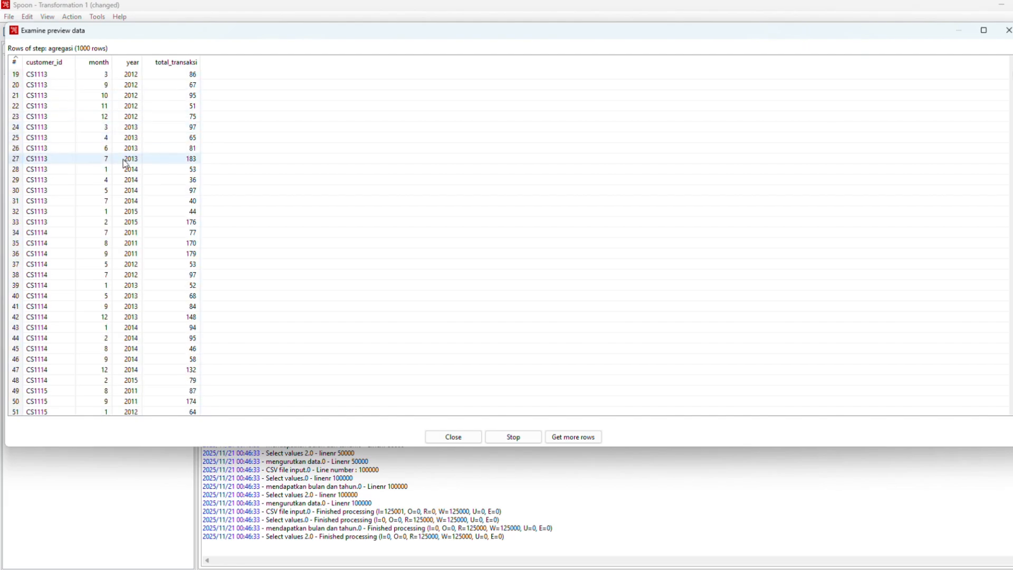
scroll(119, 259, "down", 1)
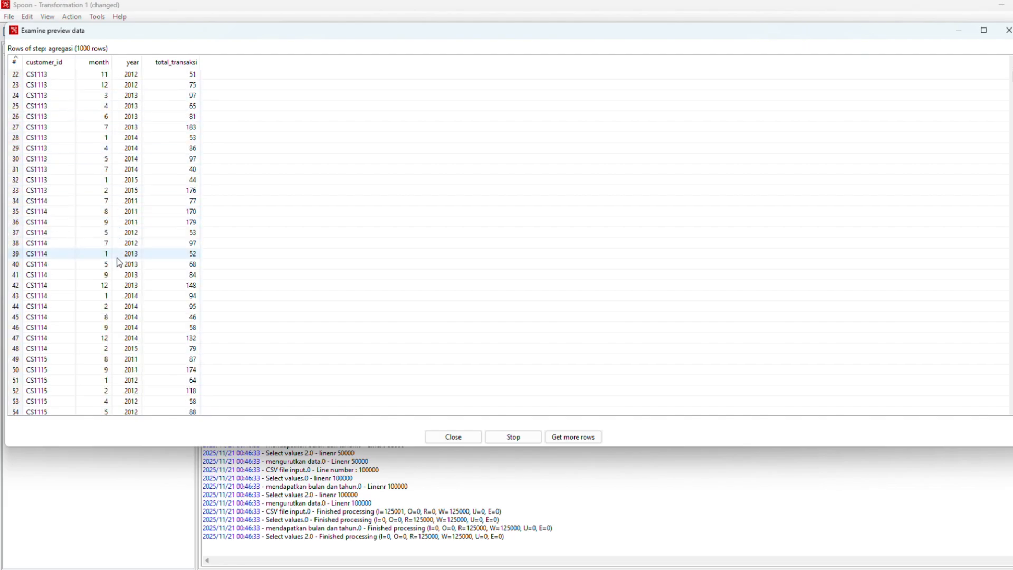
scroll(118, 261, "down", 4)
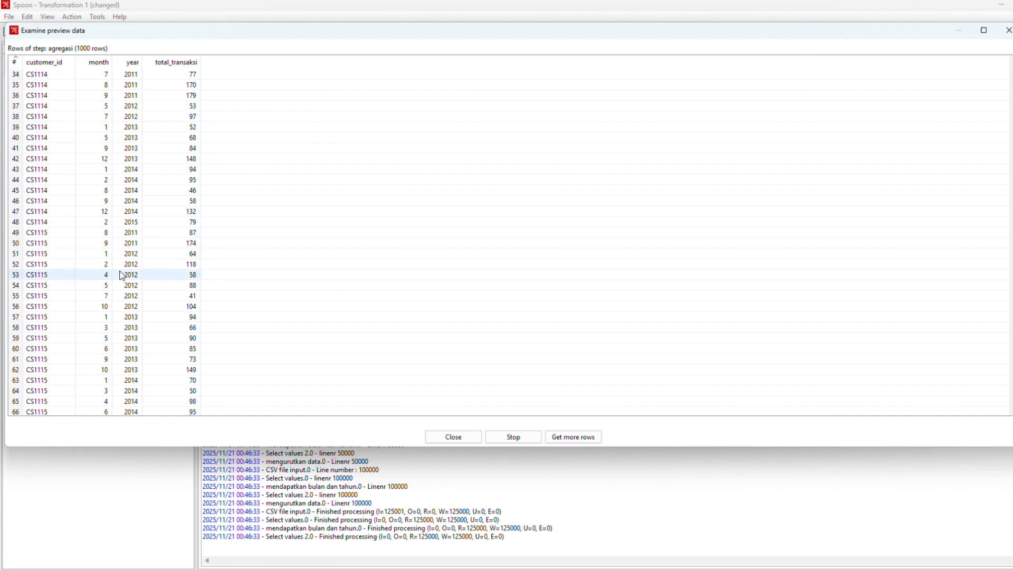
scroll(154, 192, "up", 11)
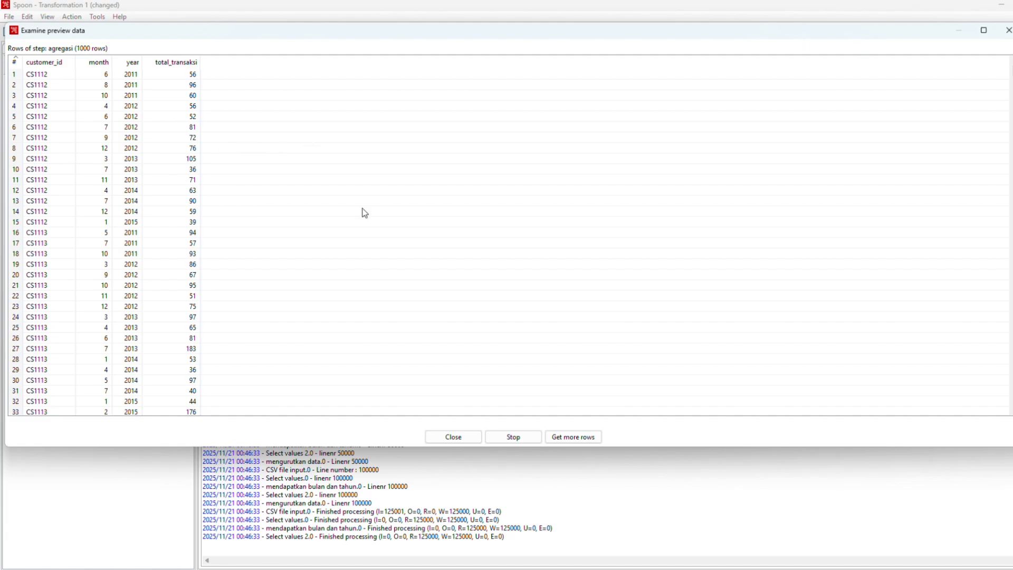
left_click(520, 436)
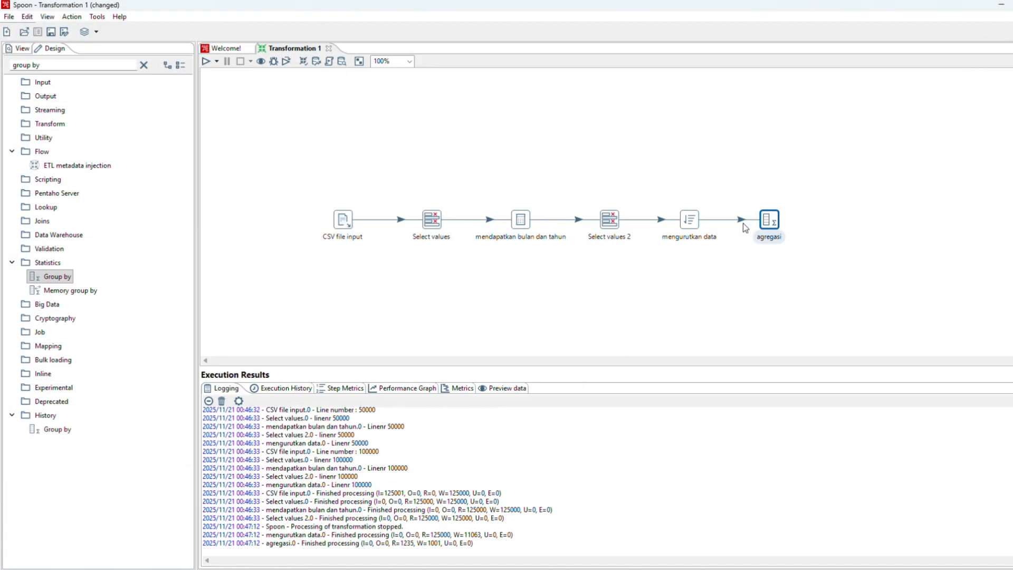
triple_click(59, 65)
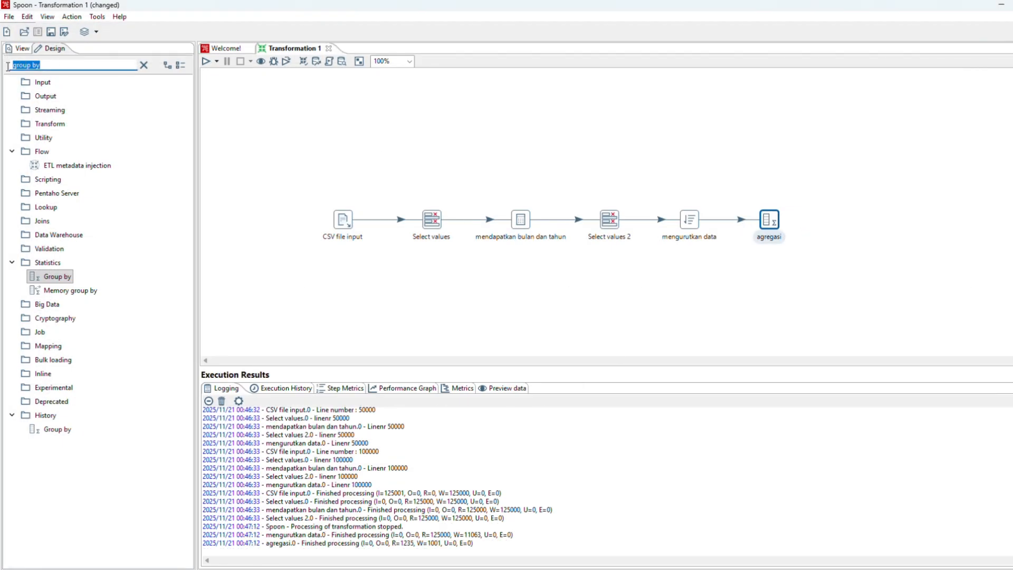
type("tabel")
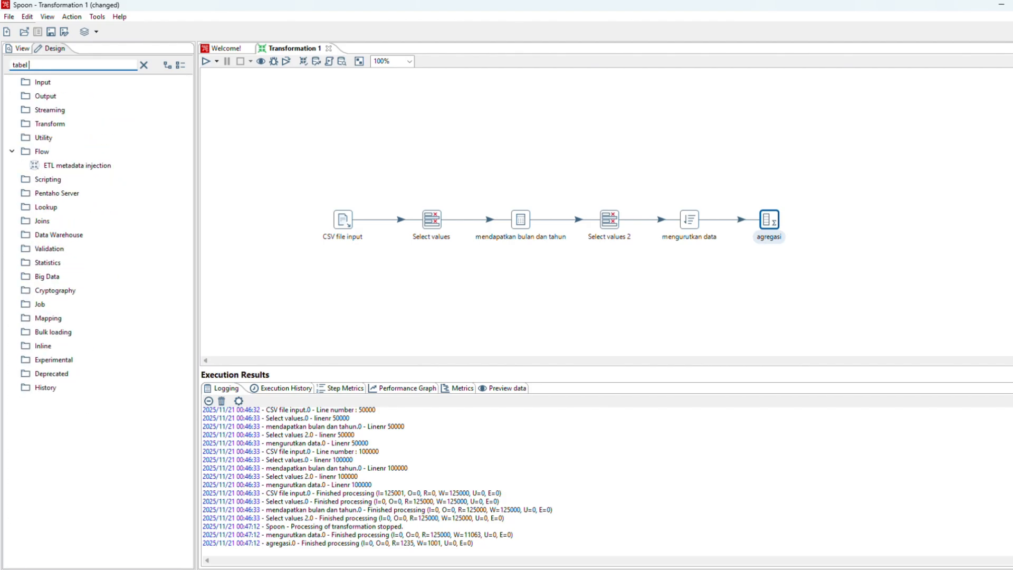
type(" ouput")
Step: Clear the step search, place a Table output step from the Output category beside "agregasi", and connect the two with a hop
left_click(144, 65)
left_click(22, 98)
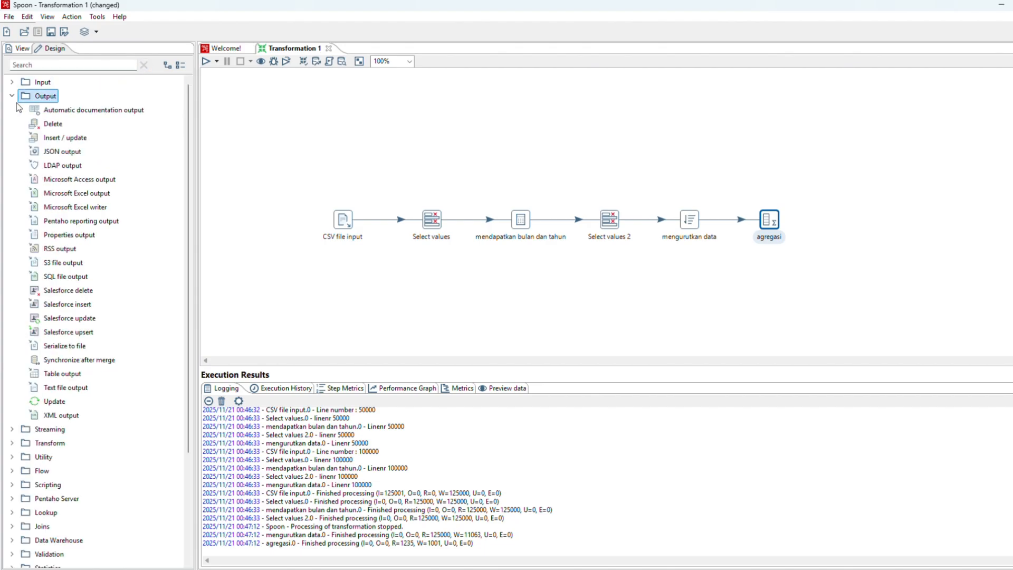
left_click_drag(63, 378, 854, 228)
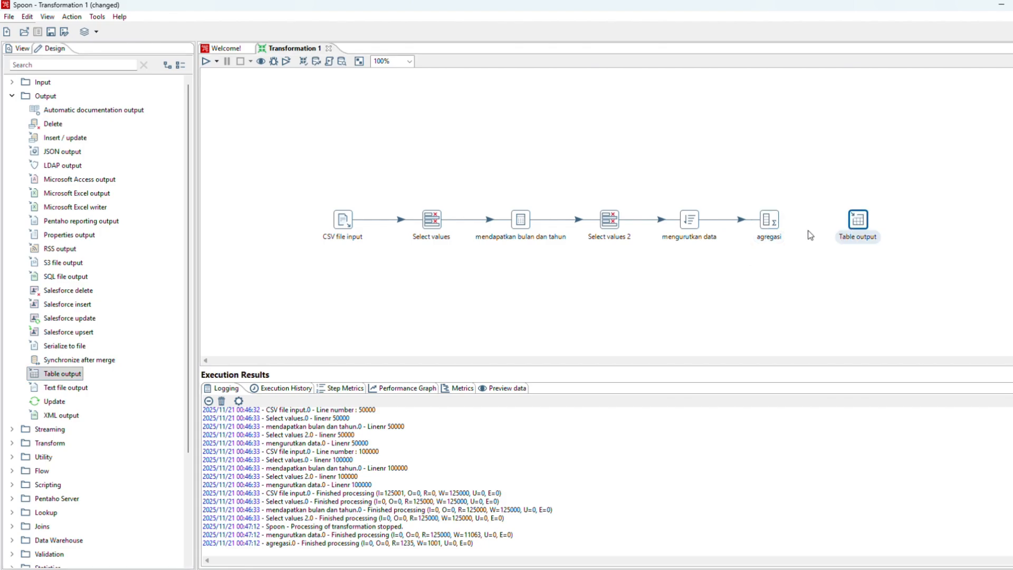
mouse_move(778, 225)
left_click_drag(783, 253, 860, 222)
Step: Open the Table output step's settings and rename it as "simpan ke tabel"
double_click(860, 221)
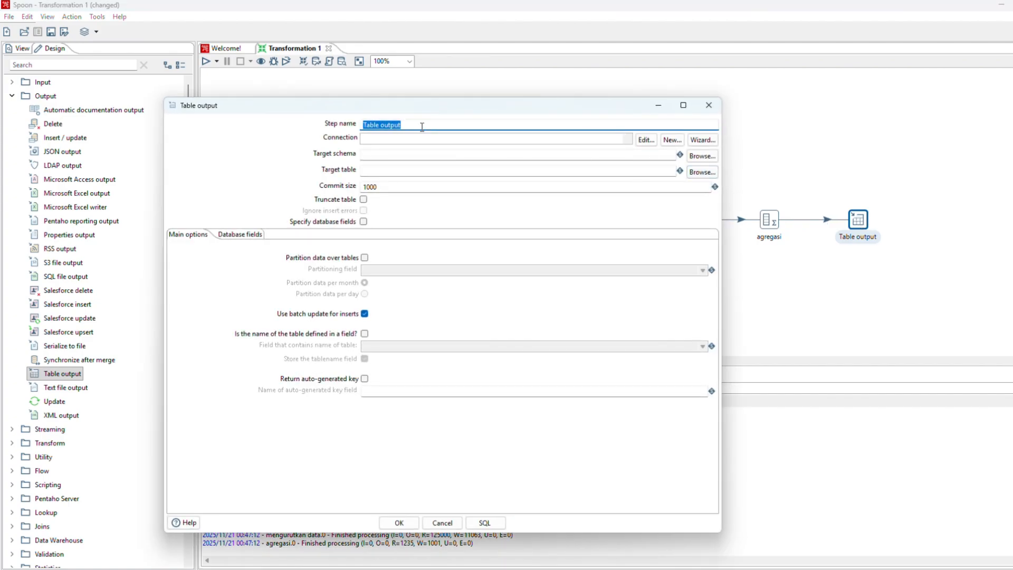
key("BackSpace")
type("simpan ke tabel")
Step: Create a new database connection of type MySQL and name it tugas_etl_conn
left_click(678, 143)
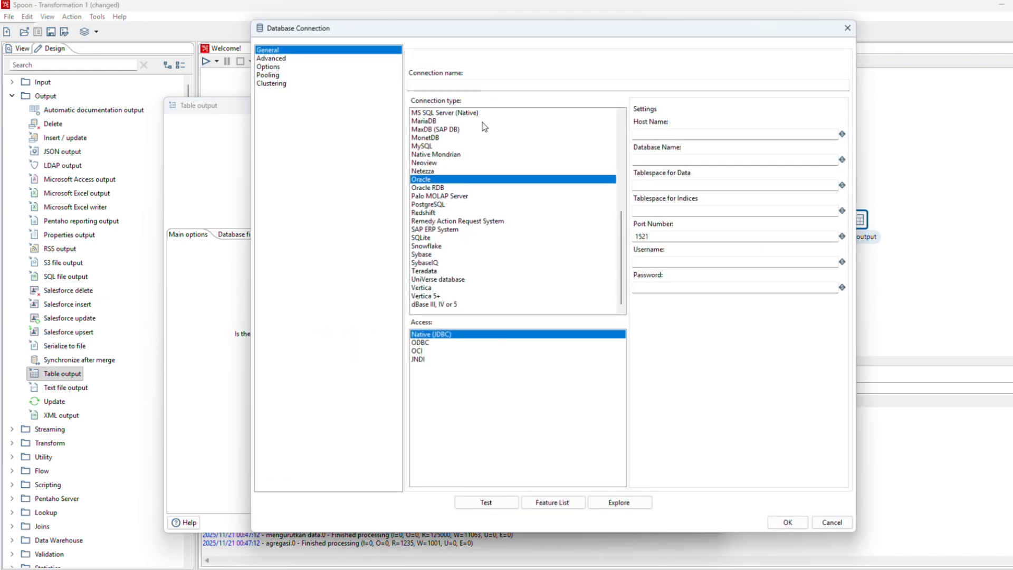
left_click(425, 146)
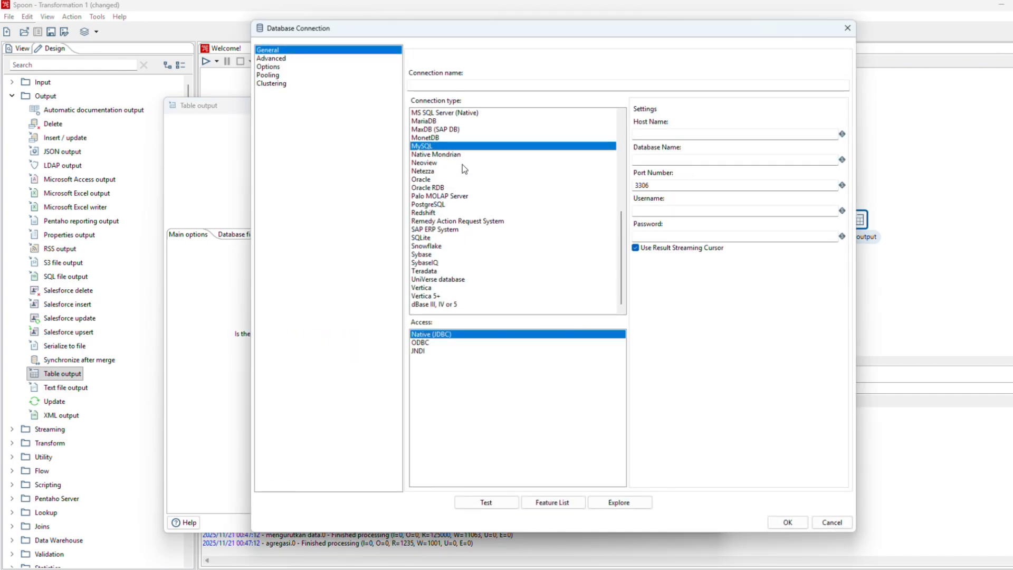
left_click(451, 83)
type("tugas_etl")
Step: Set the connection's host name to localhost, its database name to tugas_etl and its username to root
left_click(703, 136)
type("localhost")
left_click(688, 163)
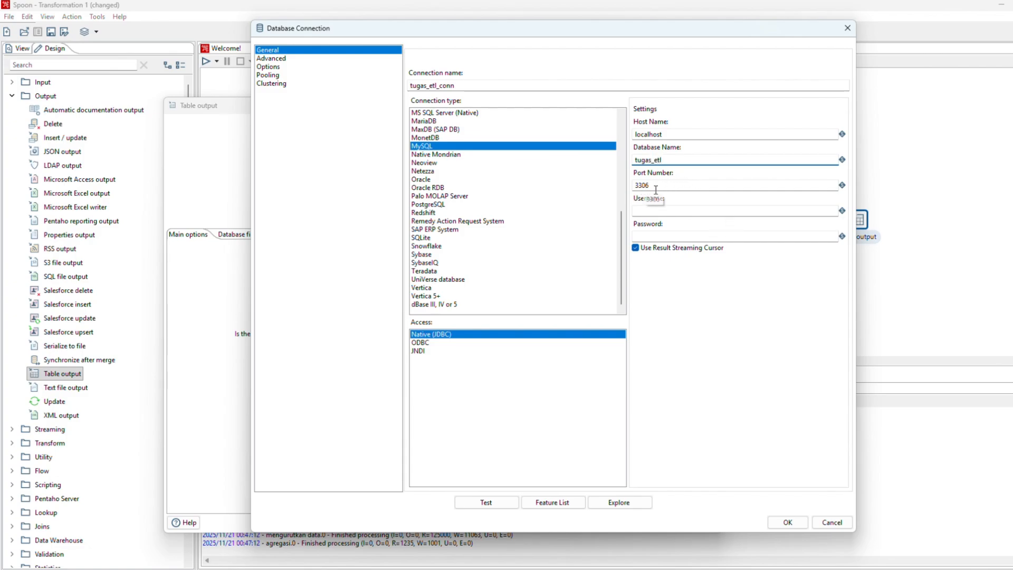
left_click(697, 212)
type("roo")
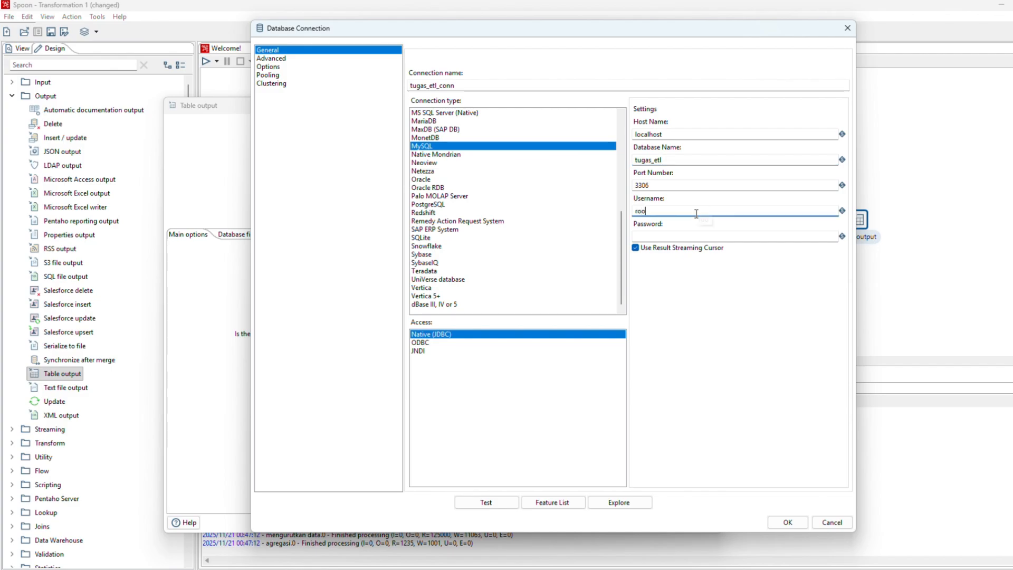
type("t")
Step: Test the tugas_etl_conn connection and accept its settings
left_click(484, 505)
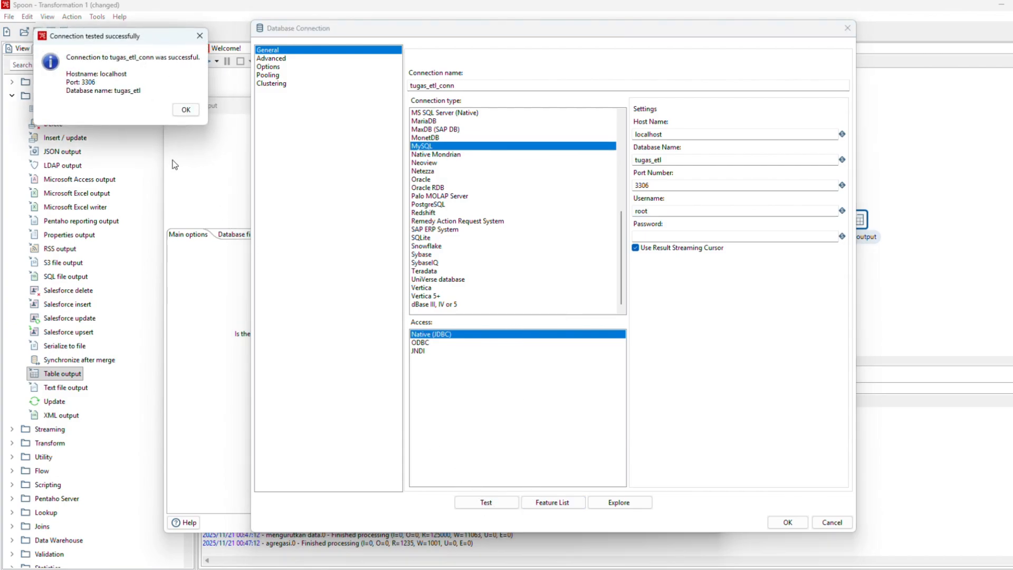
left_click(186, 110)
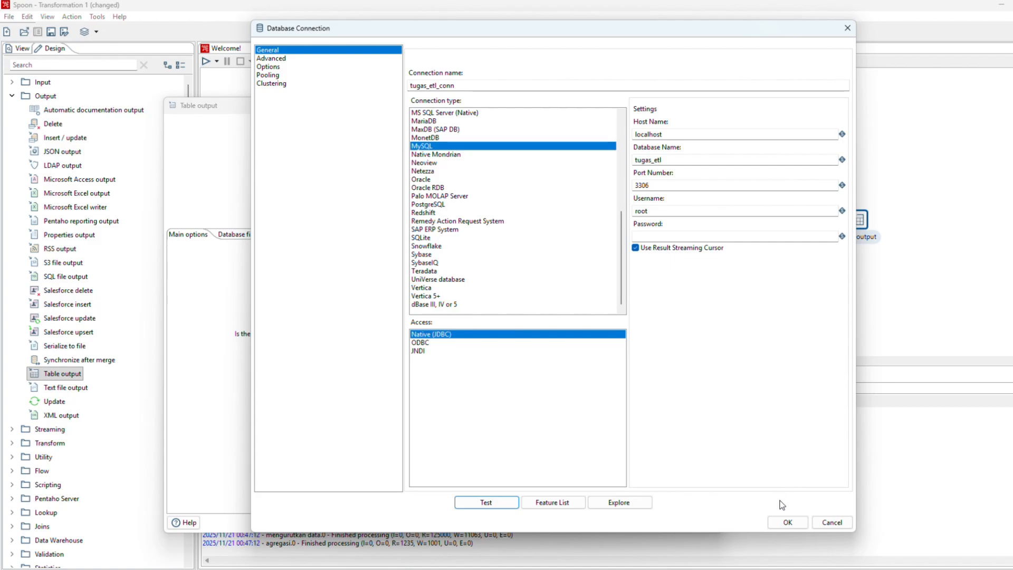
left_click(786, 521)
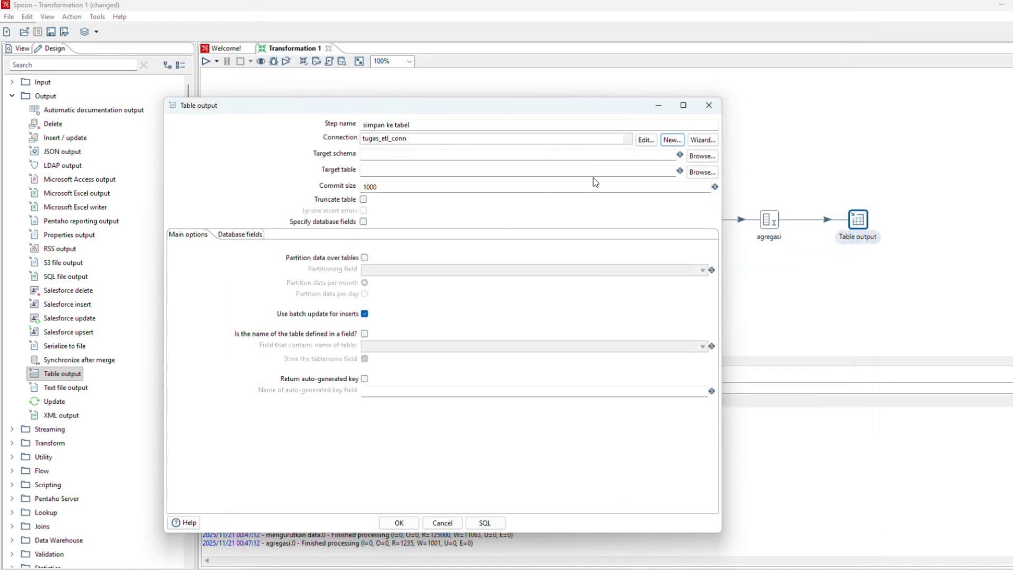
Step: Browse the tables of tugas_etl_conn and choose transaksi_penjualan as the target table
left_click(702, 172)
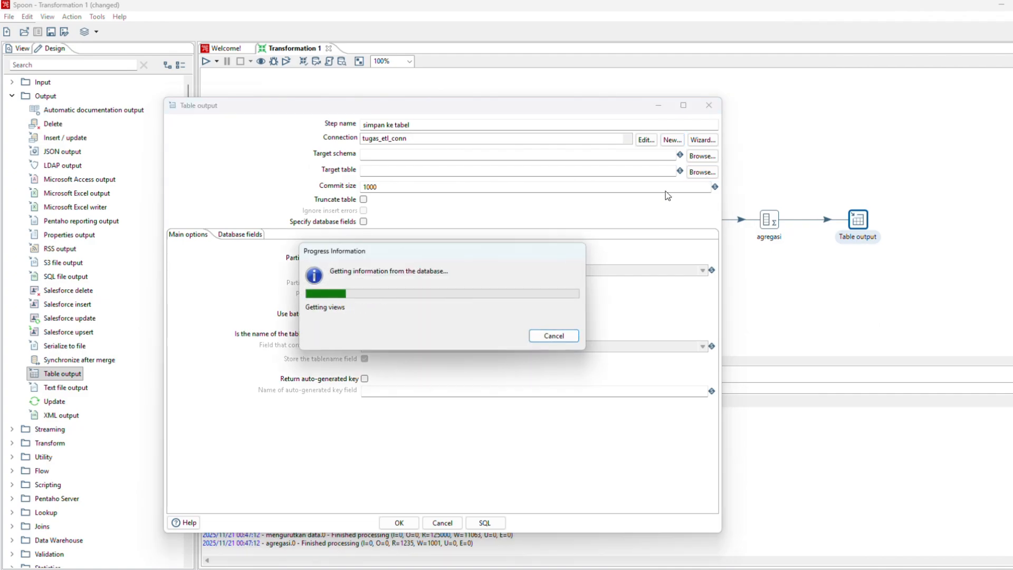
left_click(377, 211)
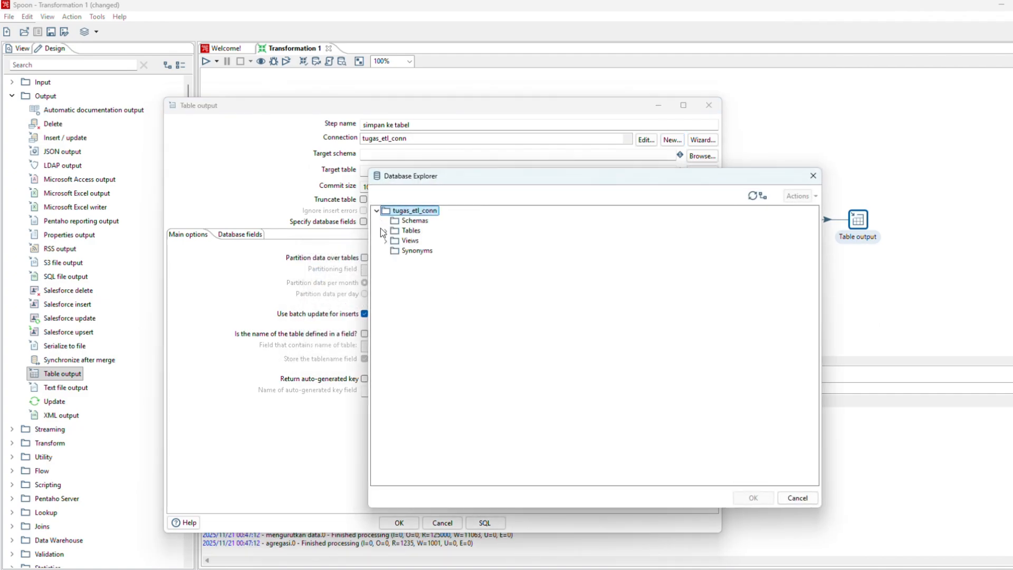
left_click(386, 231)
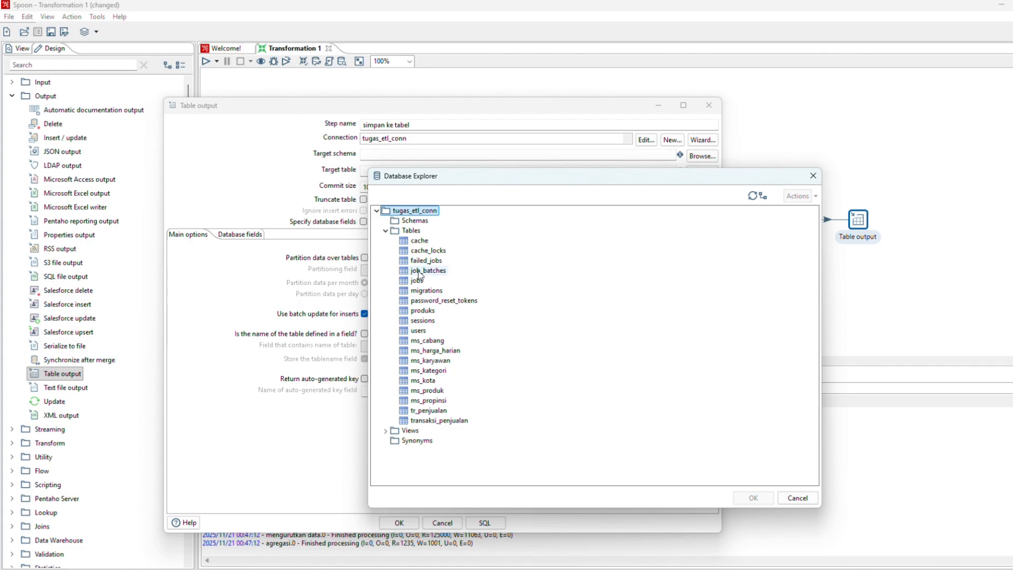
left_click(434, 422)
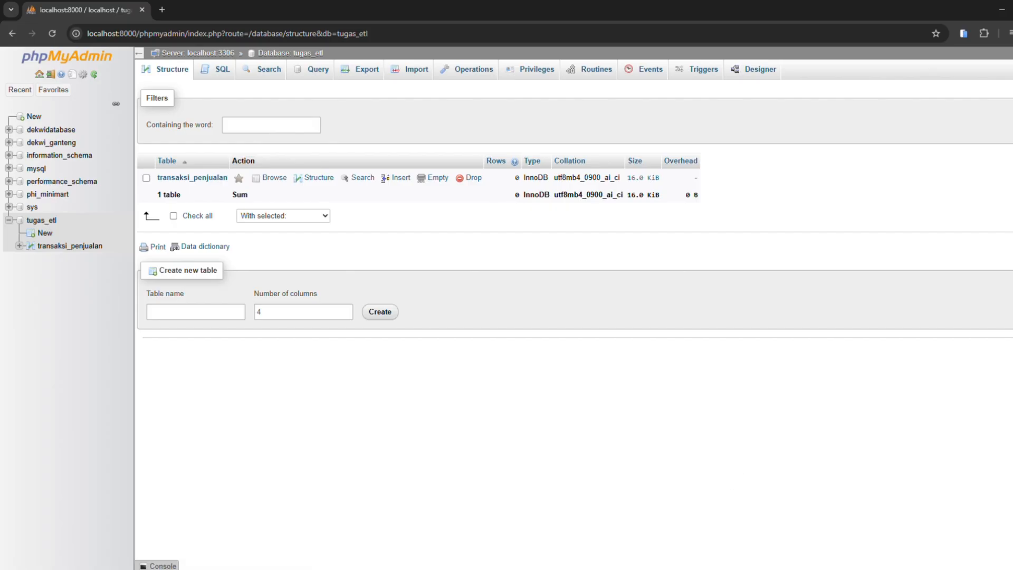
mouse_move(767, 569)
left_click(783, 546)
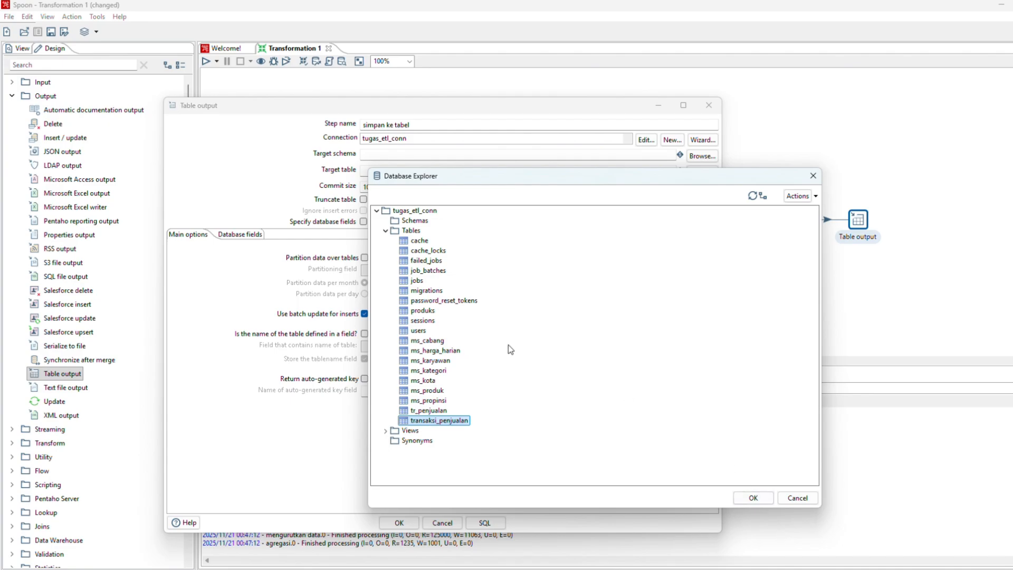
left_click(753, 497)
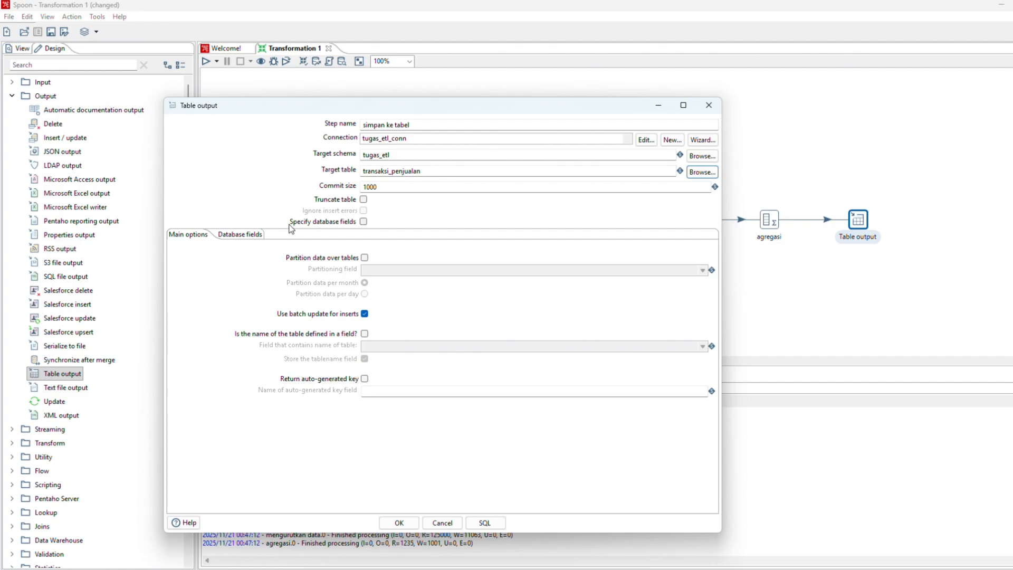
Step: Turn on specifying database fields and load the incoming stream fields into the list of fields to insert
left_click(363, 222)
left_click(245, 238)
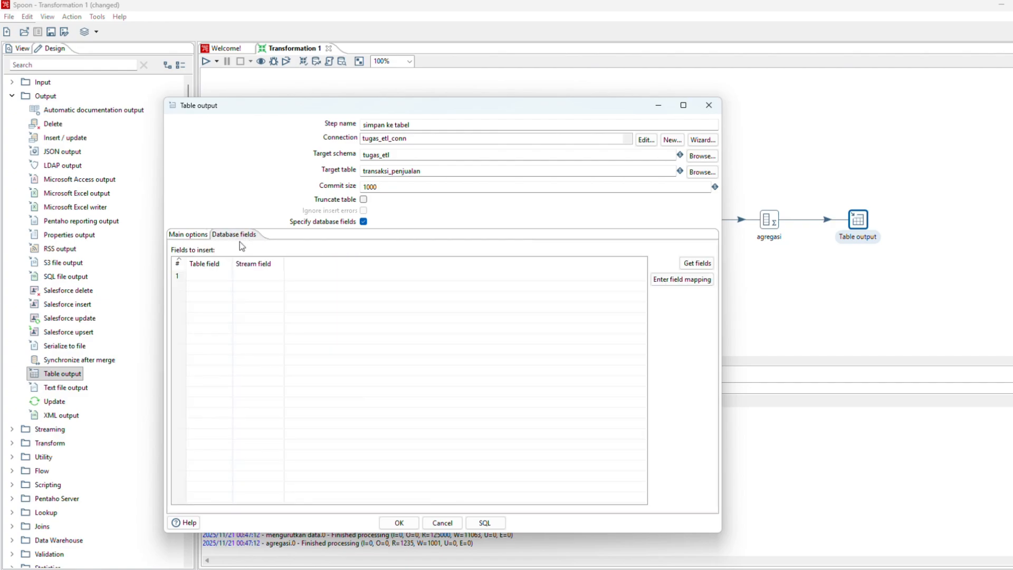
left_click(697, 264)
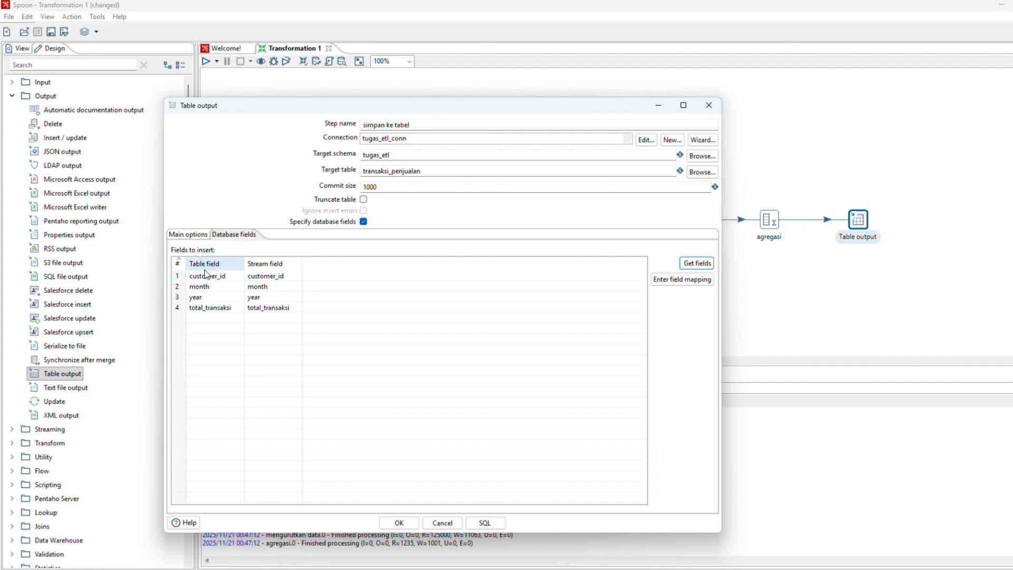
Step: Check the table and stream field pairs for customer_id and total_transaksi, and accept the simpan ke tabel settings
left_click(233, 275)
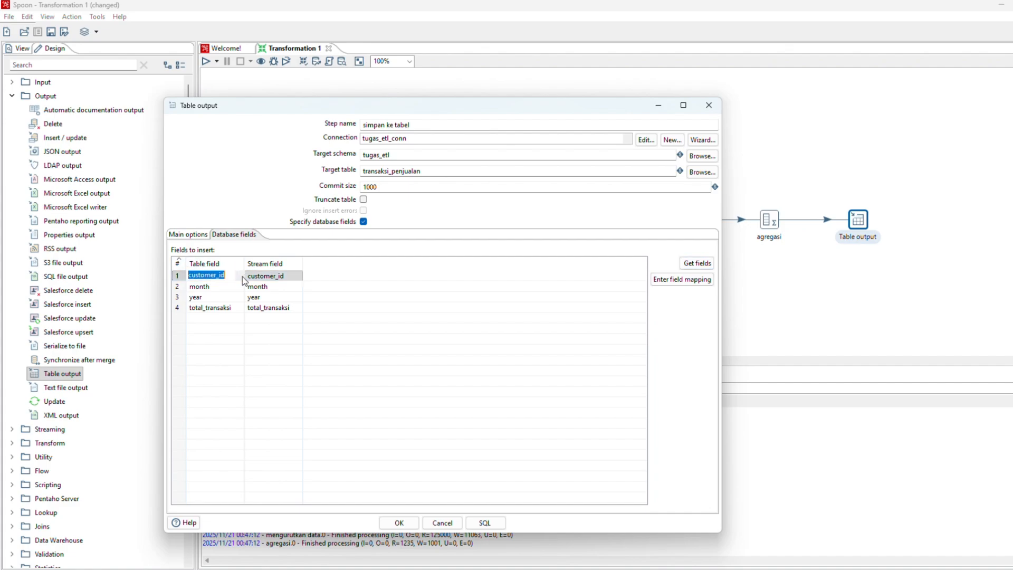
left_click(240, 277)
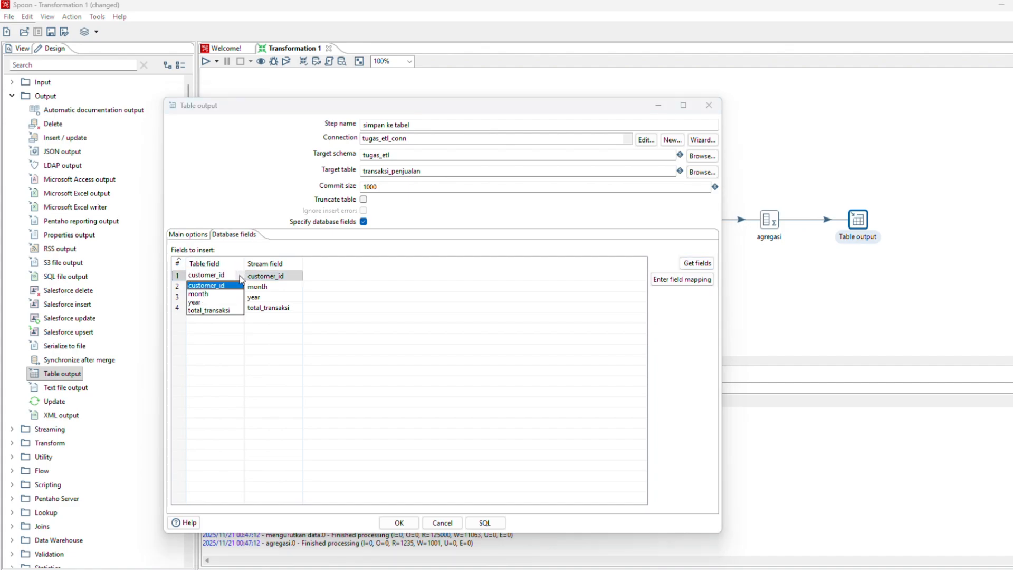
left_click(240, 278)
left_click_drag(510, 104, 637, 113)
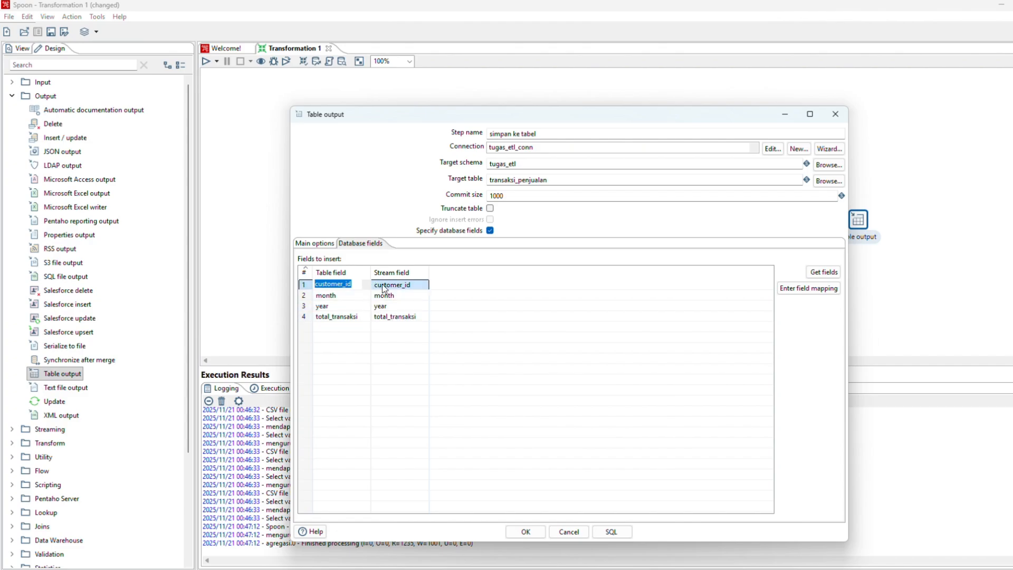
left_click(414, 286)
left_click_drag(566, 109, 549, 125)
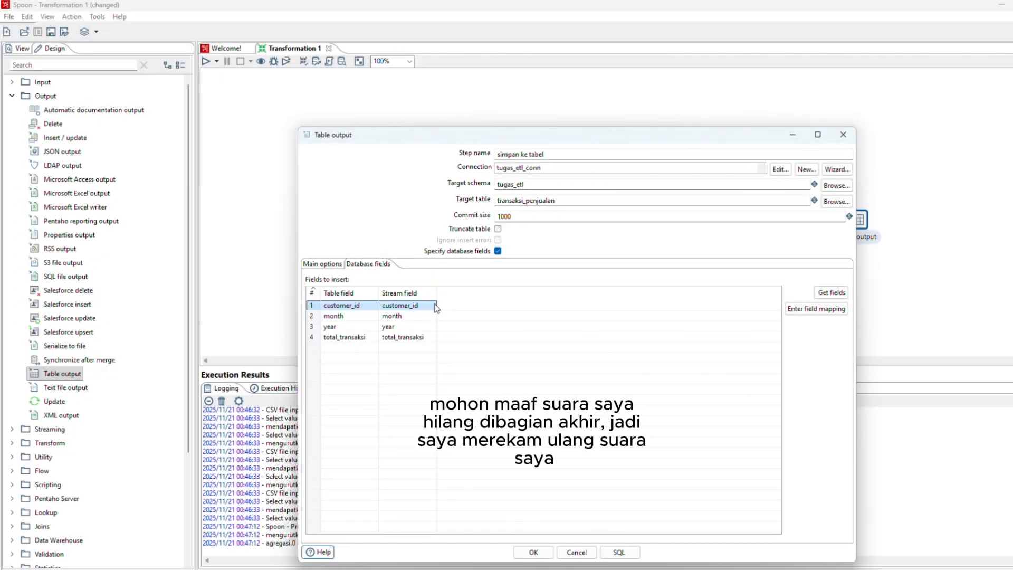
left_click(434, 305)
left_click(433, 305)
left_click(433, 305)
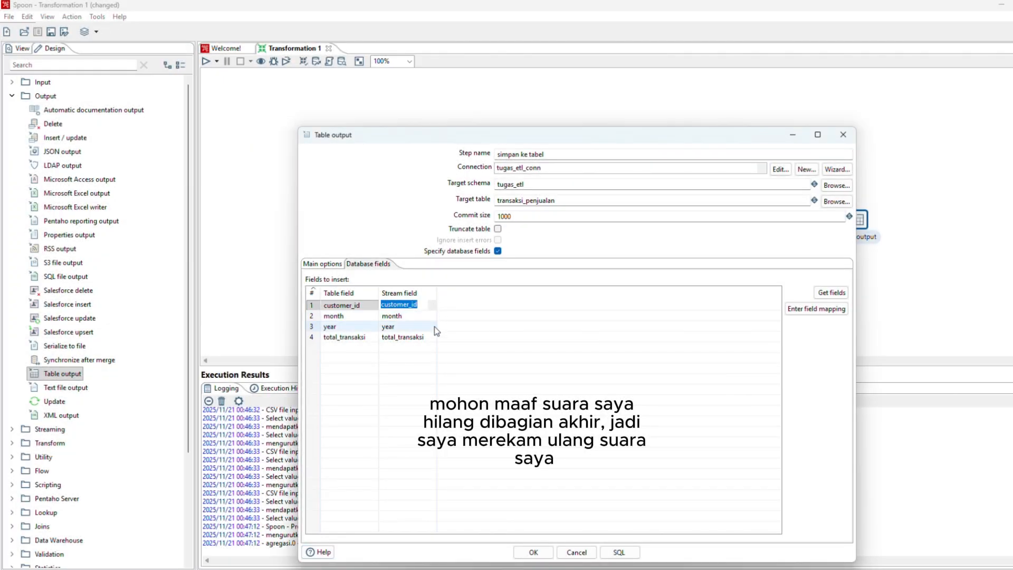
left_click(432, 337)
left_click(432, 336)
left_click(432, 336)
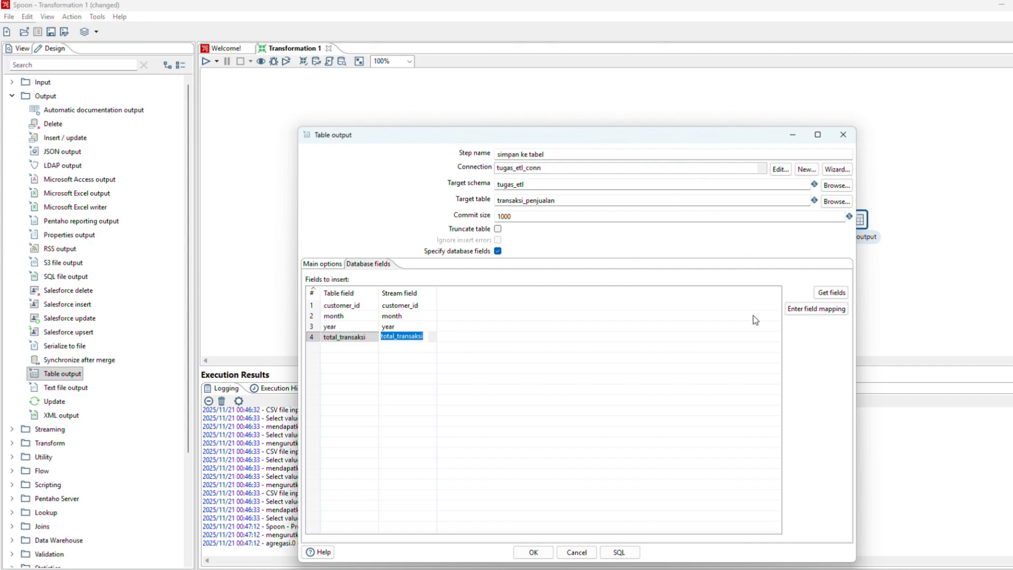
left_click(533, 552)
Step: Preview the first 1000 rows of the simpan ke tabel step with a quick launch, and stop the preview run
right_click(856, 220)
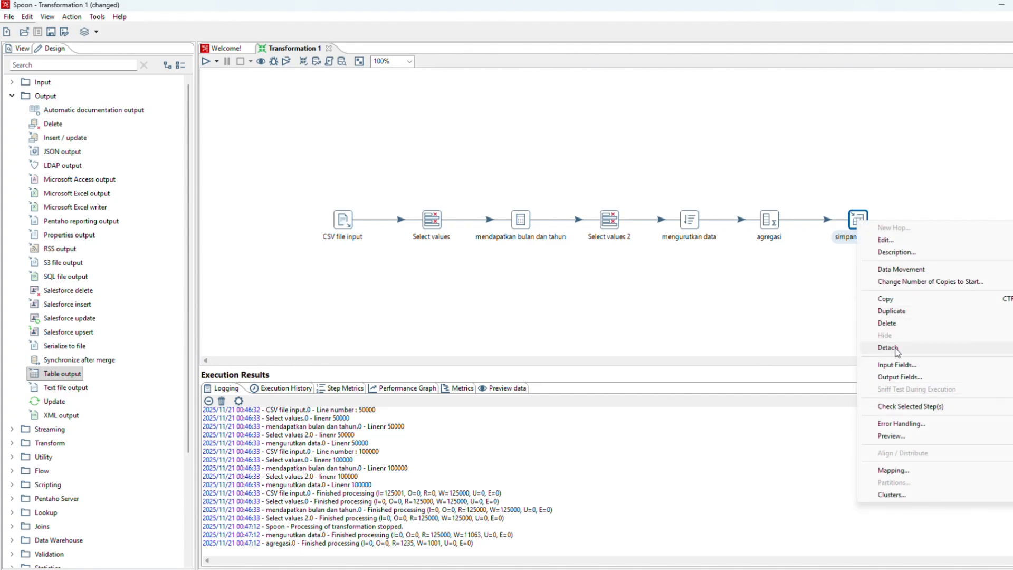
left_click(914, 434)
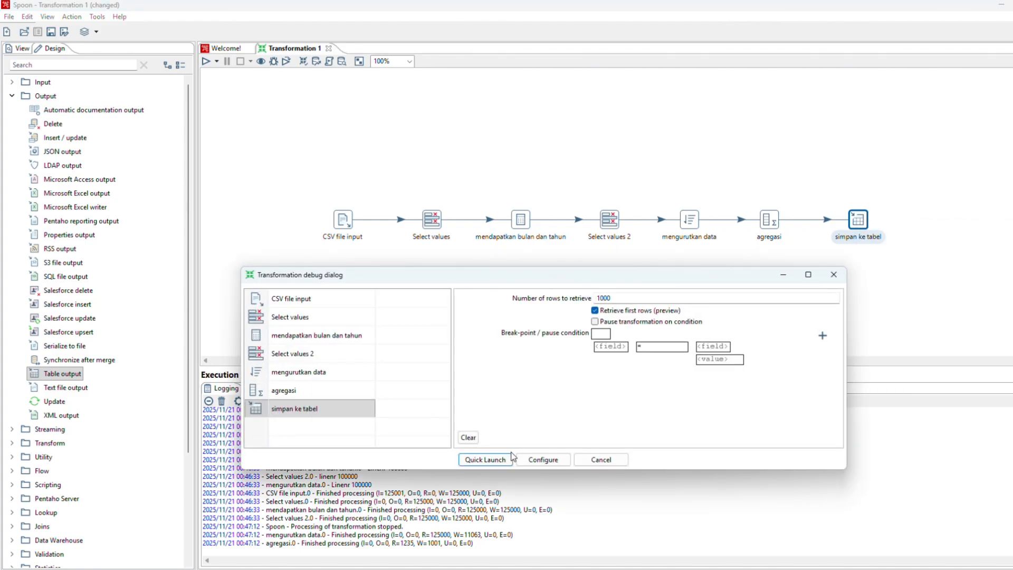
left_click(507, 454)
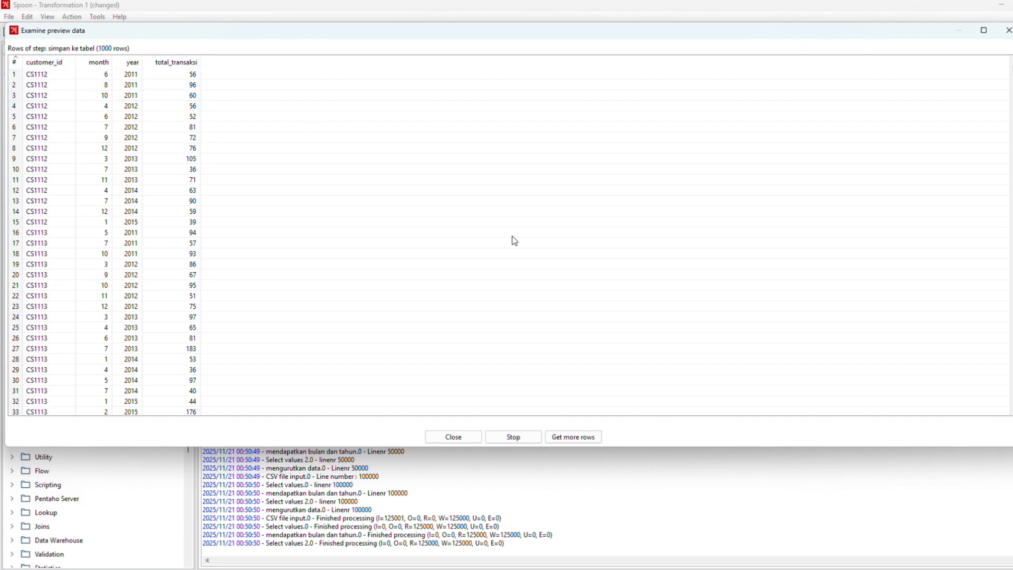
left_click(524, 439)
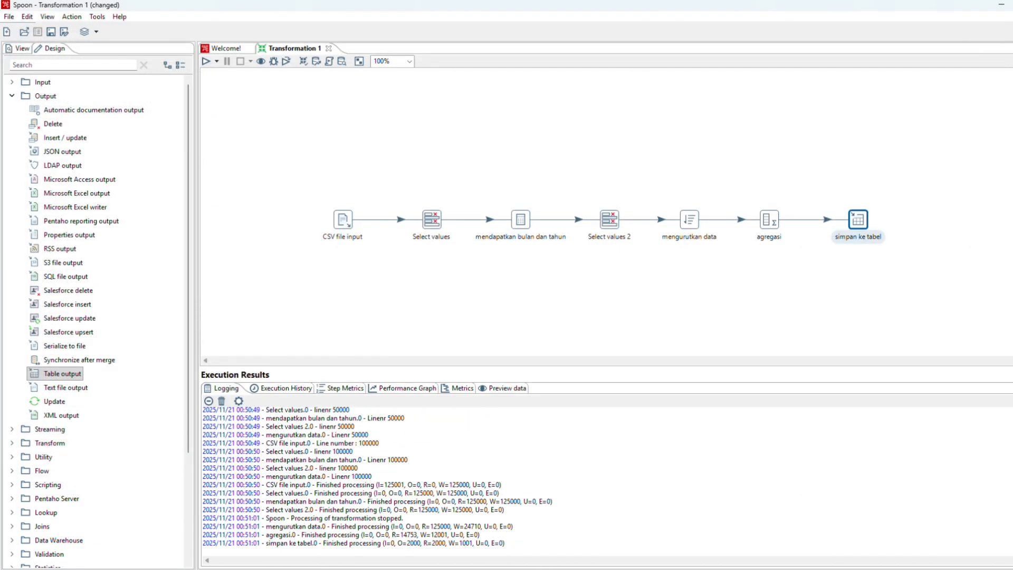
Step: Switch to phpMyAdmin and view the rows of the transaksi_penjualan table in tugas_etl
mouse_move(669, 569)
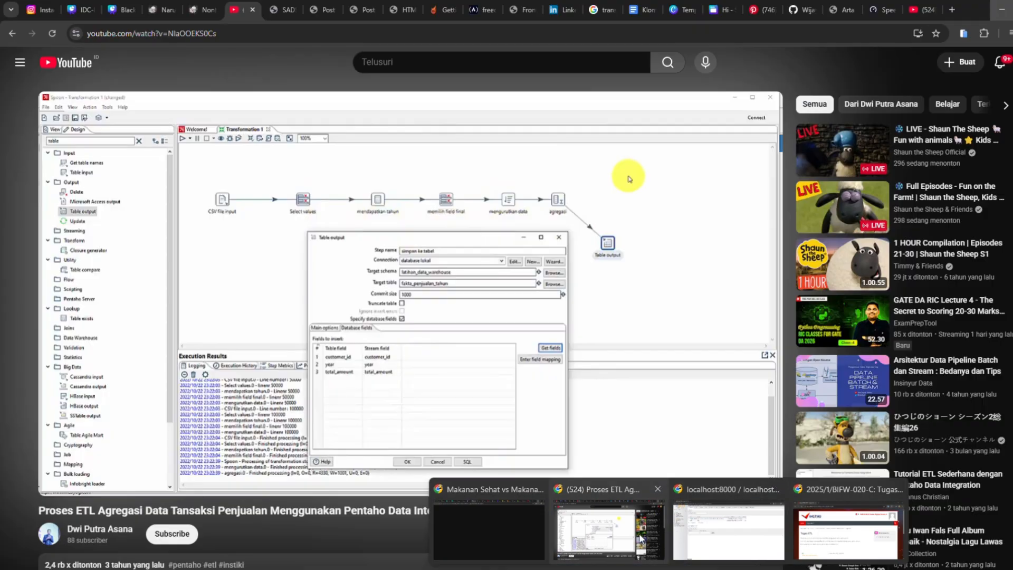
left_click(735, 530)
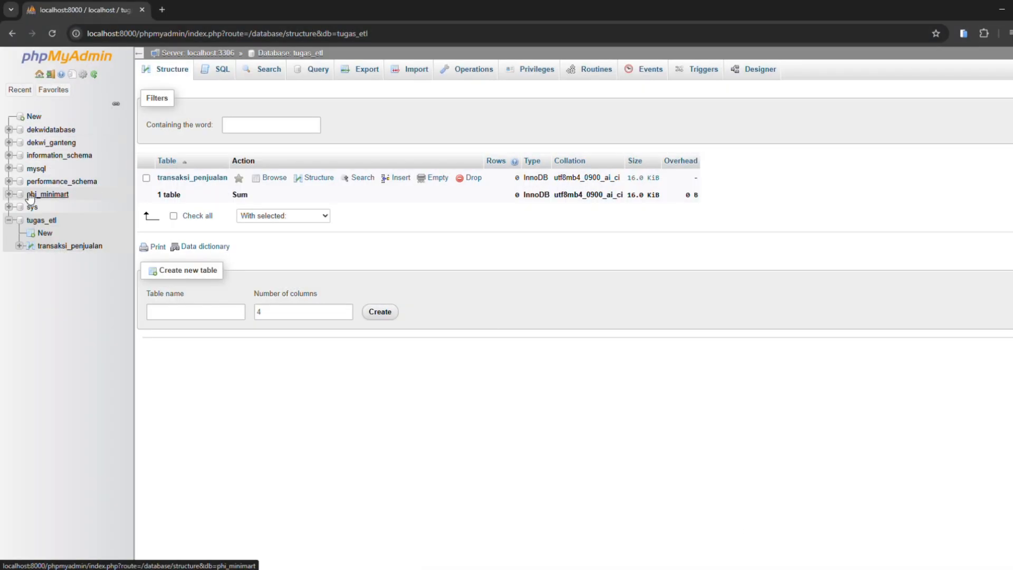
left_click(59, 244)
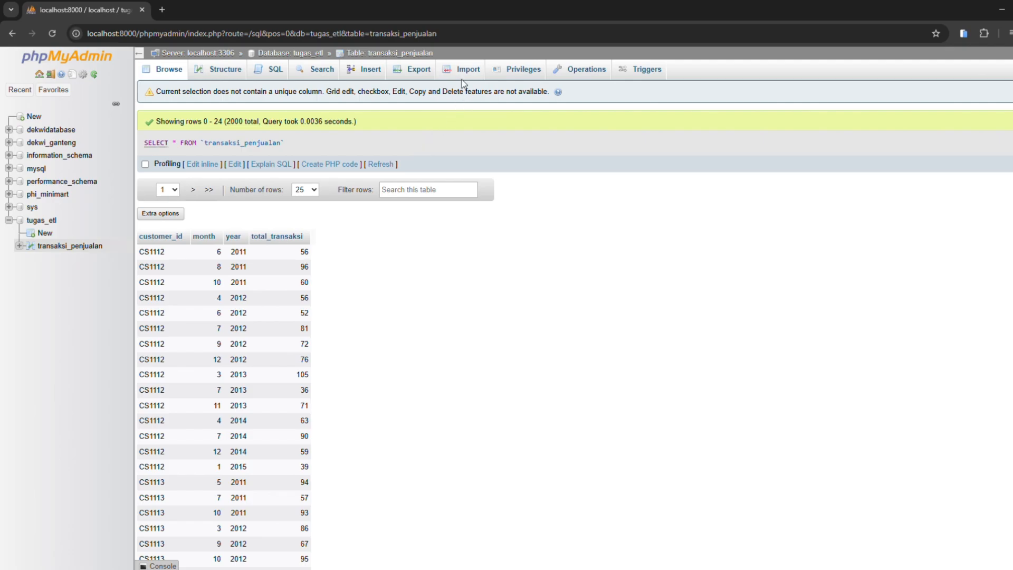
Step: Empty the transaksi_penjualan table with TRUNCATE and browse its contents again
left_click(580, 70)
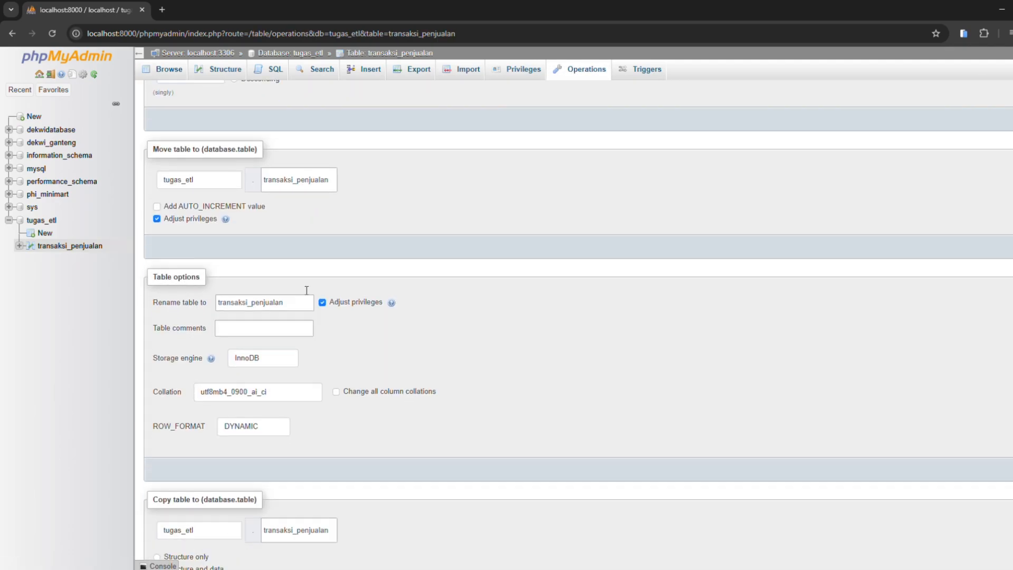
scroll(306, 290, "down", 7)
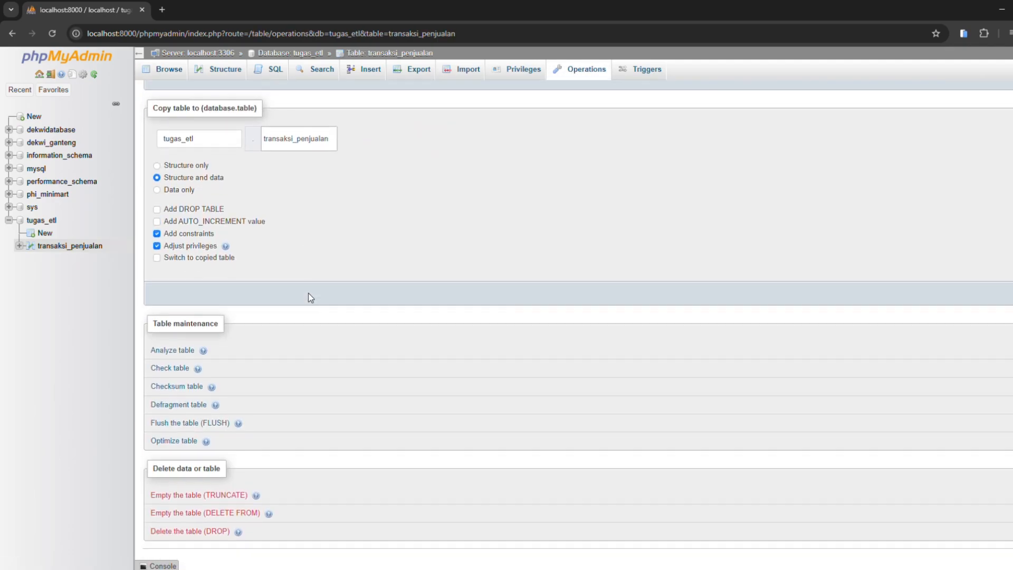
left_click(244, 496)
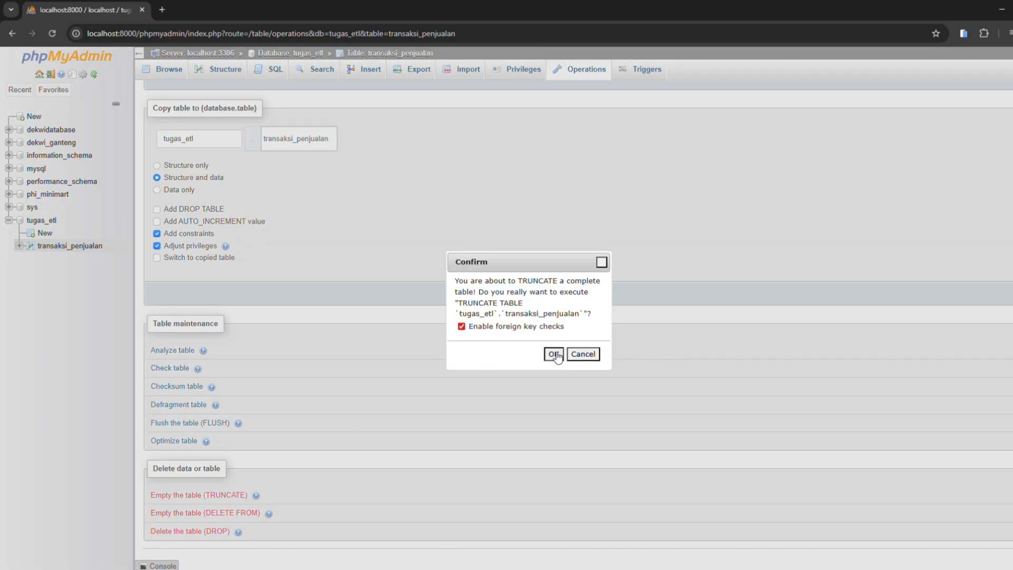
left_click(553, 354)
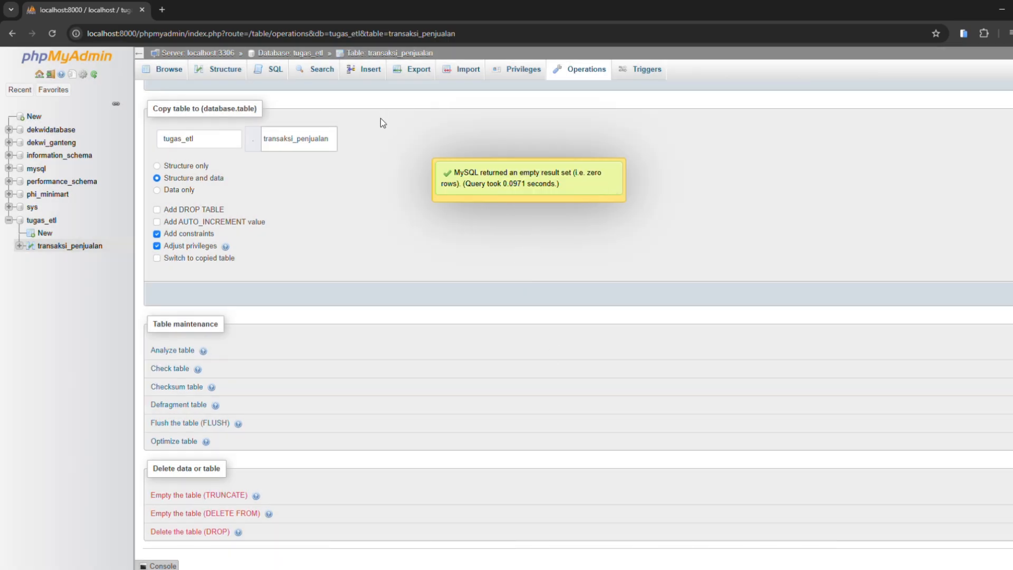
left_click(168, 70)
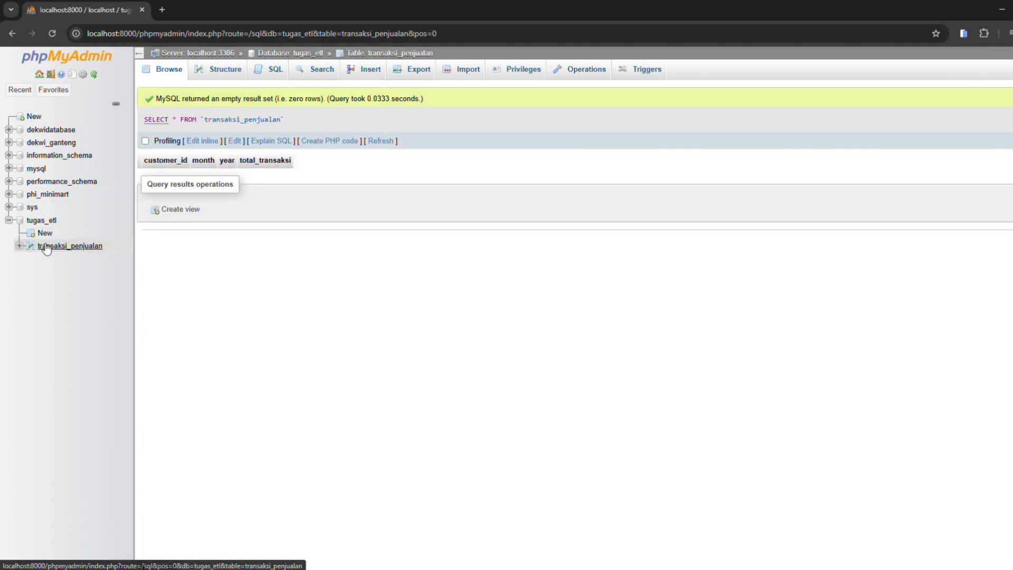
left_click(52, 248)
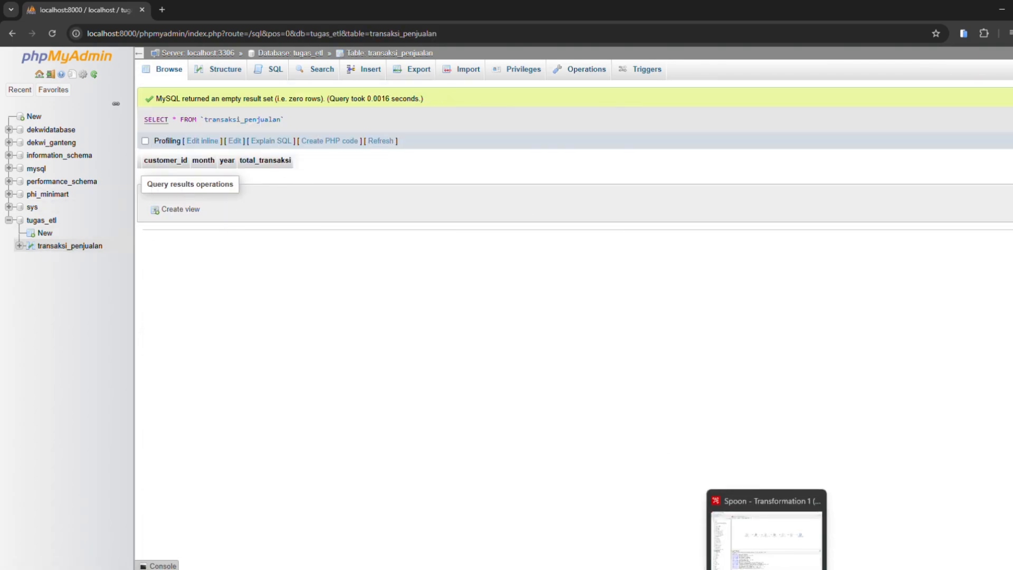
Step: Switch to Spoon and run the transformation with the Pentaho local configuration, agreeing to save it first
left_click(766, 568)
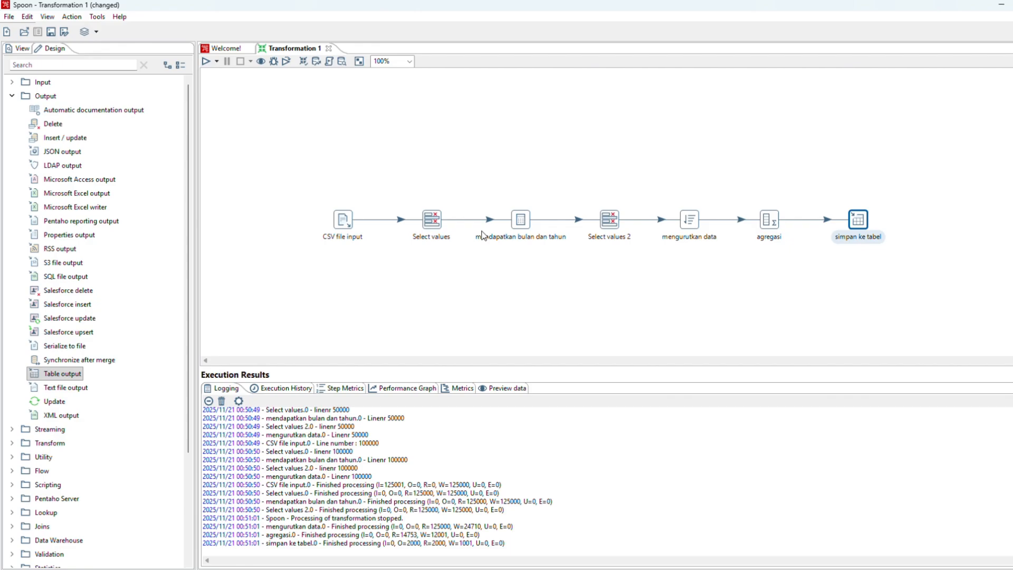
left_click(217, 62)
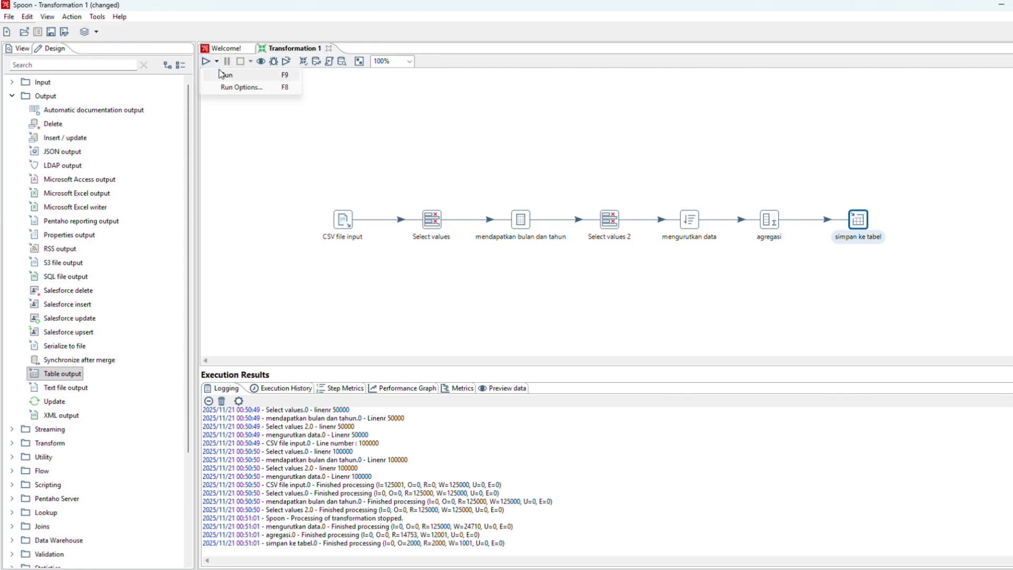
left_click(225, 80)
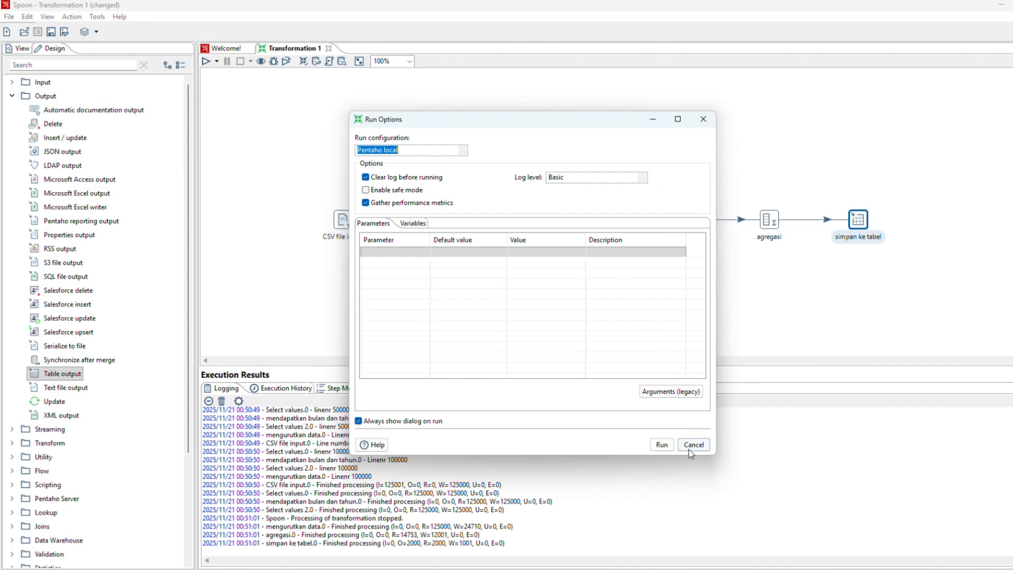
left_click(661, 444)
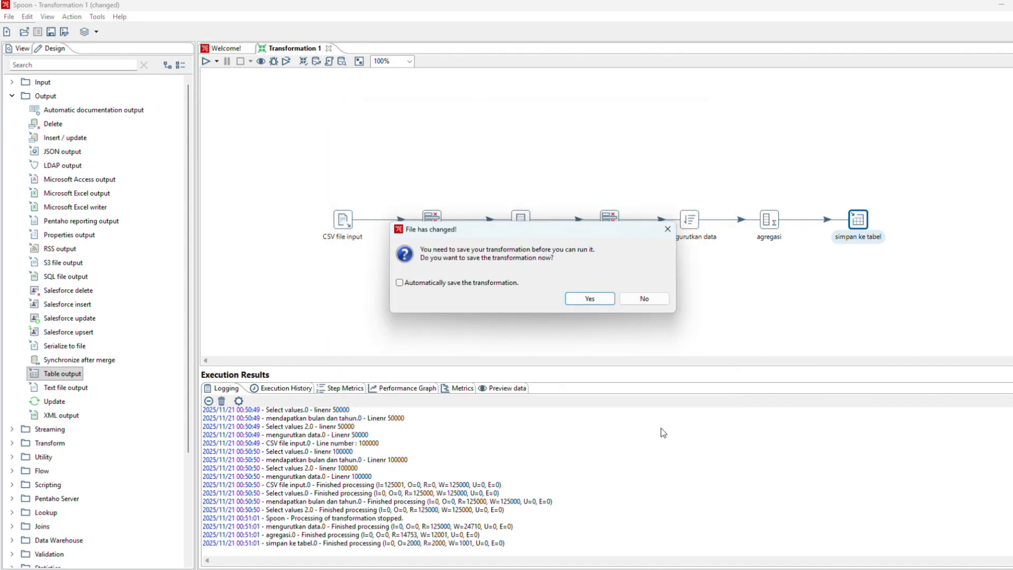
left_click(585, 297)
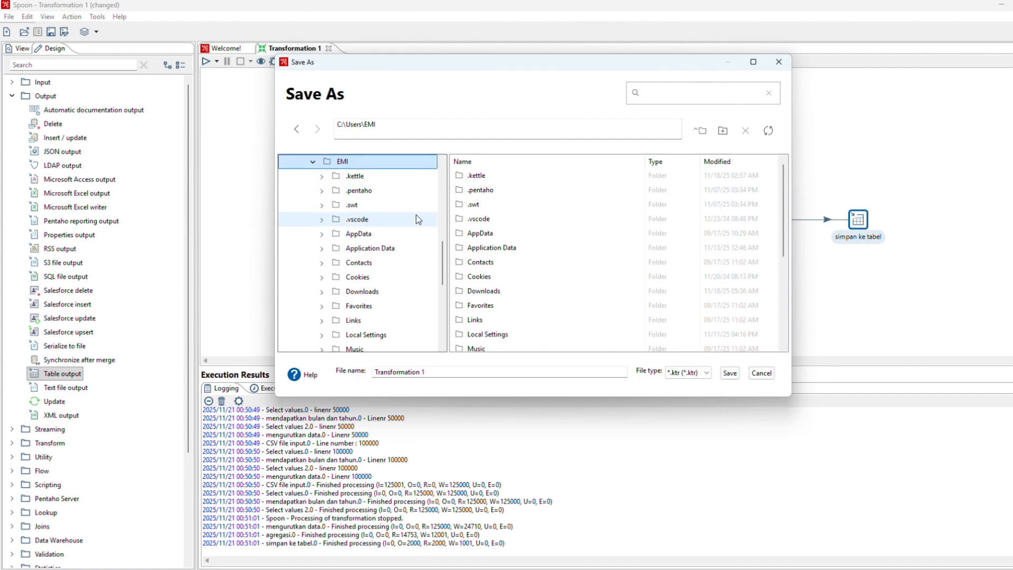
Step: Save the transformation as tugas_etl in the C:\data-integration folder
scroll(507, 255, "down", 4)
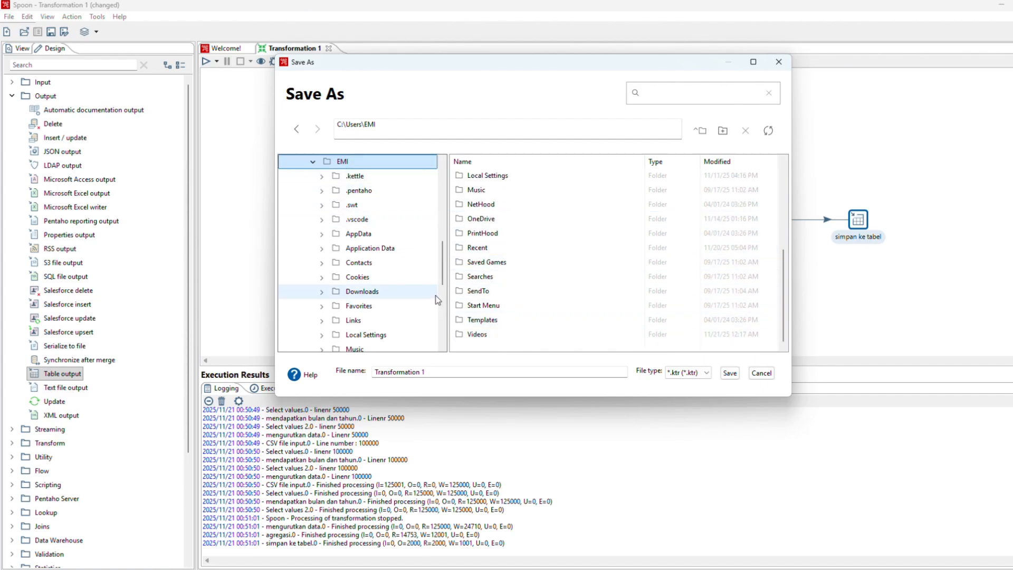
scroll(393, 278, "up", 1)
scroll(507, 236, "up", 4)
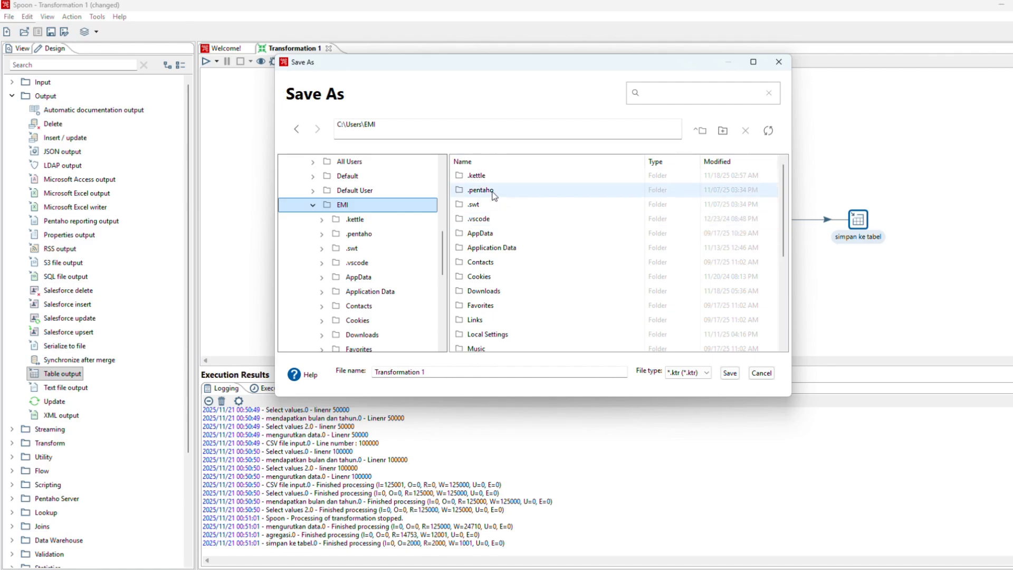
scroll(348, 213, "down", 4)
scroll(346, 217, "down", 3)
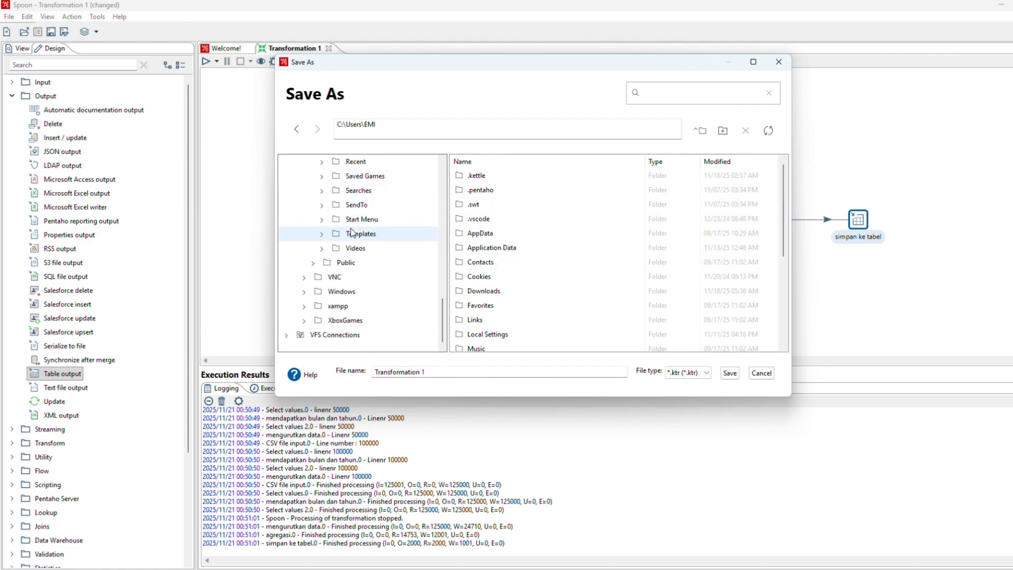
scroll(348, 264, "up", 10)
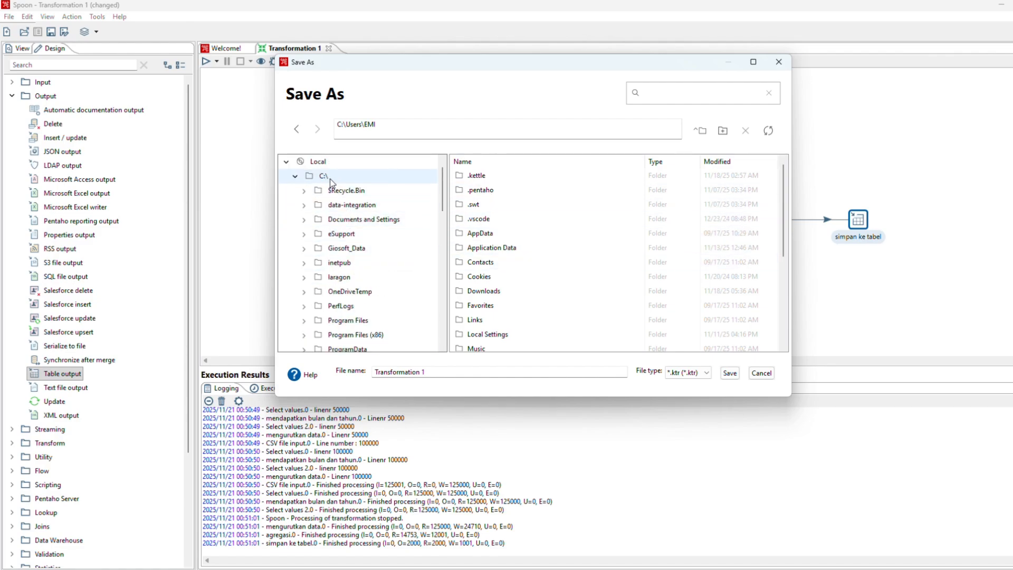
left_click(348, 206)
scroll(538, 211, "down", 2)
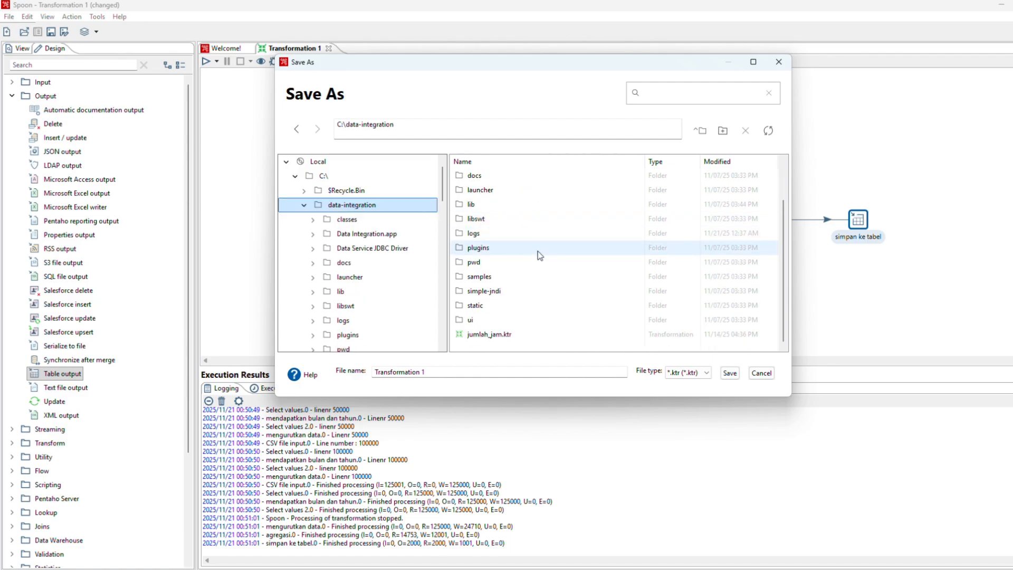
left_click(433, 371)
left_click_drag(433, 371, 362, 372)
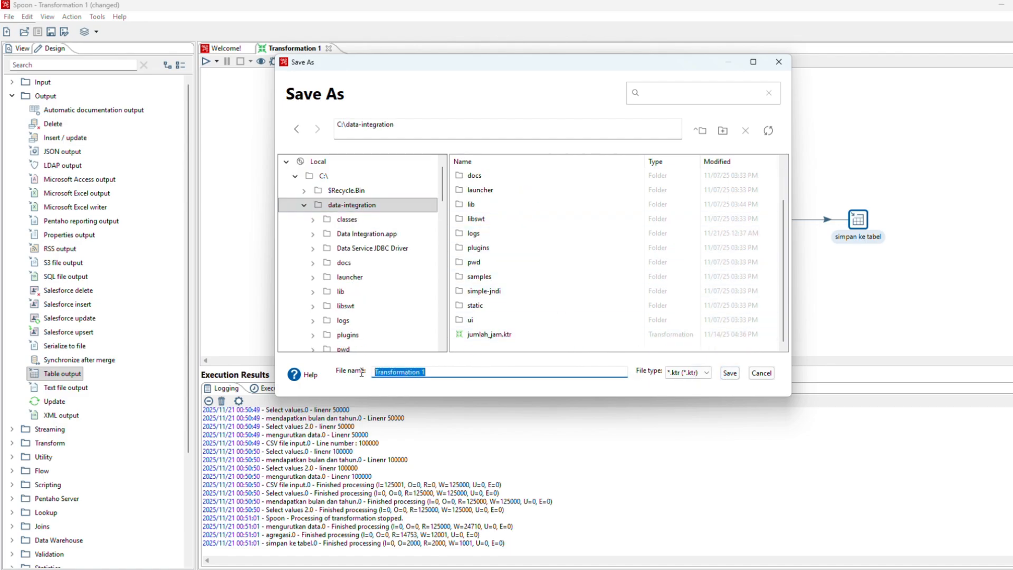
type("tugas_etl")
left_click(732, 373)
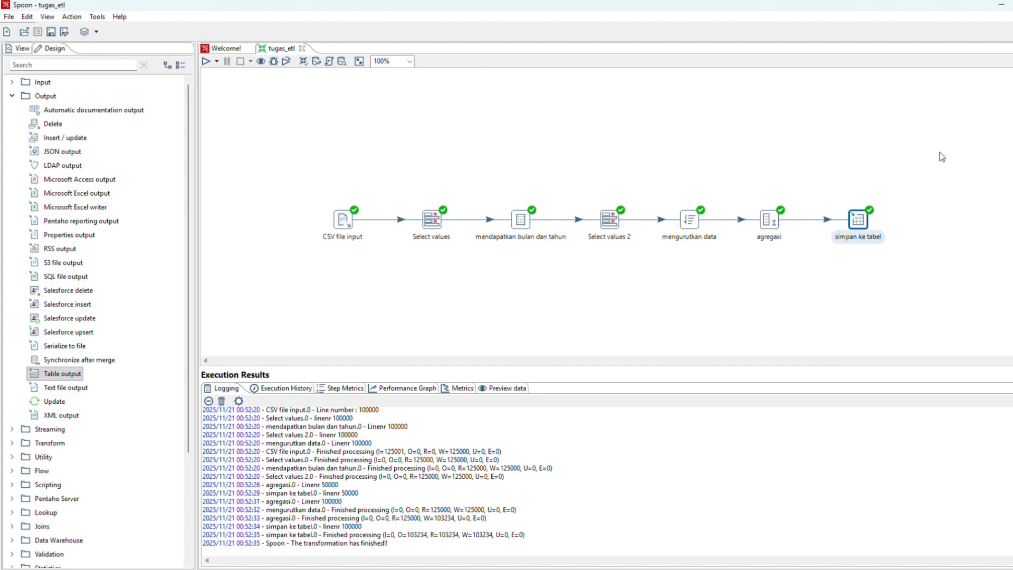
Step: Switch to phpMyAdmin, reload the transaksi_penjualan table and examine the rows loaded by the transformation
mouse_move(694, 567)
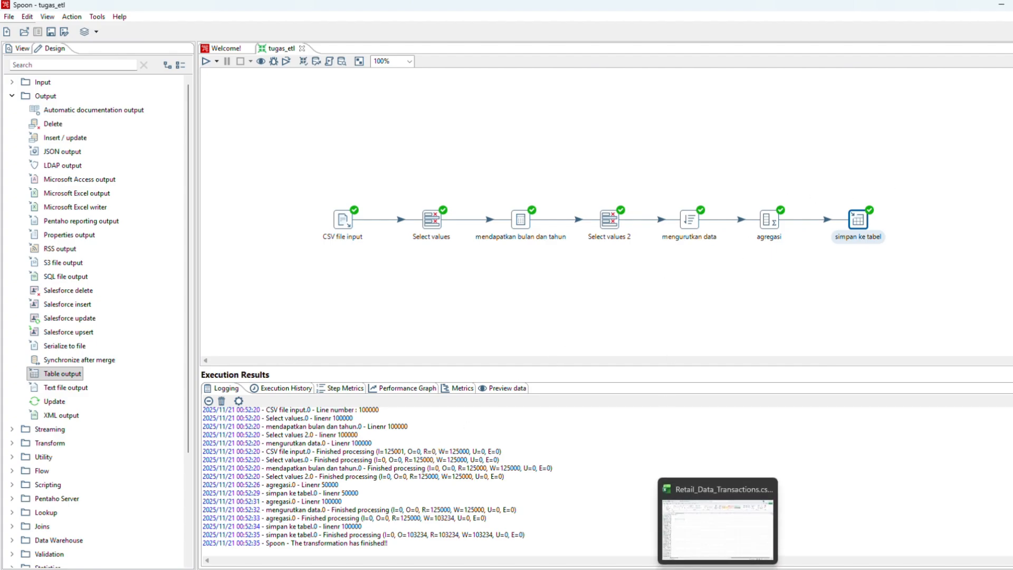
left_click(728, 522)
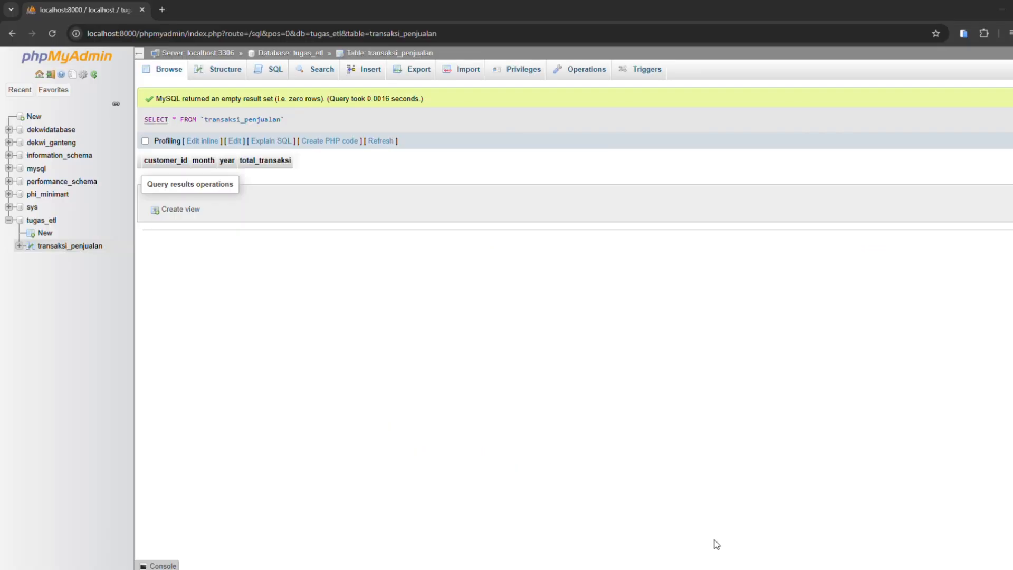
left_click(55, 248)
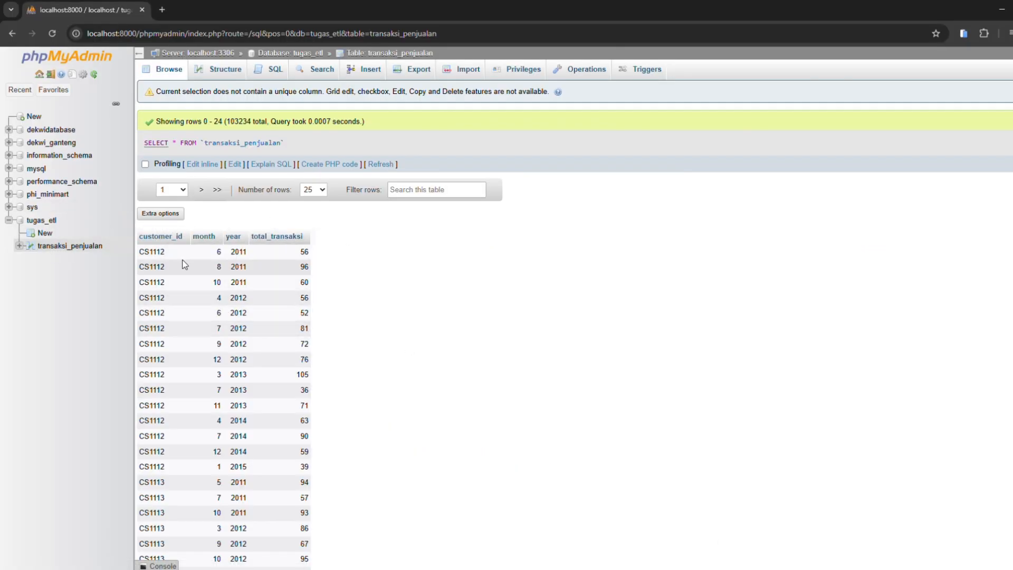
scroll(252, 316, "down", 2)
scroll(251, 316, "up", 2)
scroll(284, 173, "down", 3)
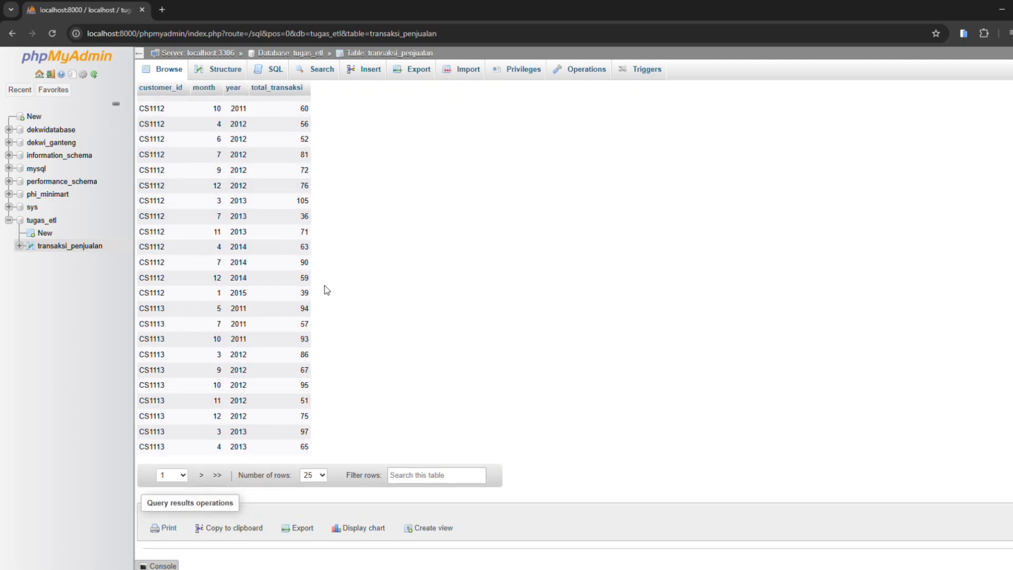
scroll(294, 296, "up", 1)
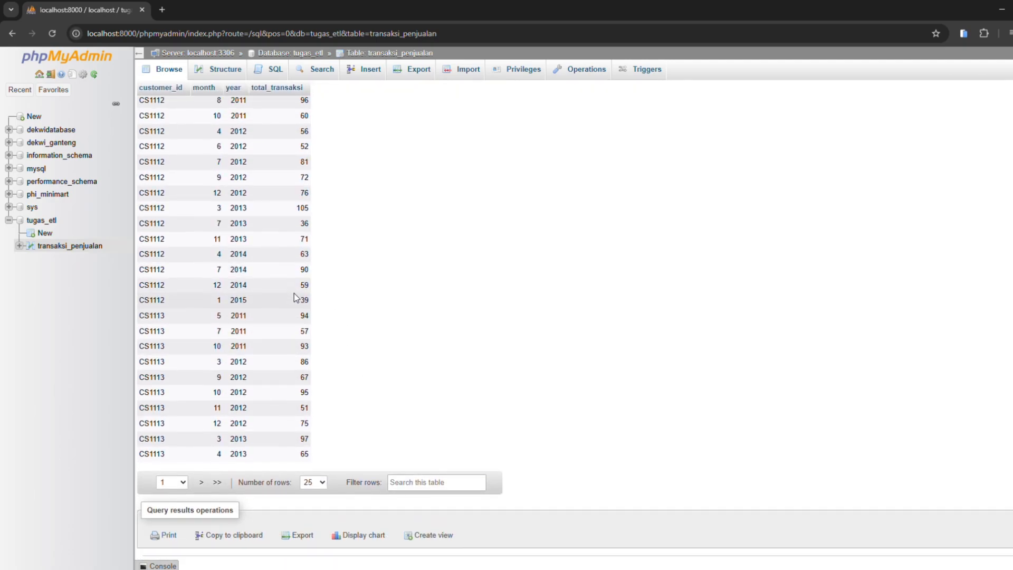
scroll(293, 297, "up", 3)
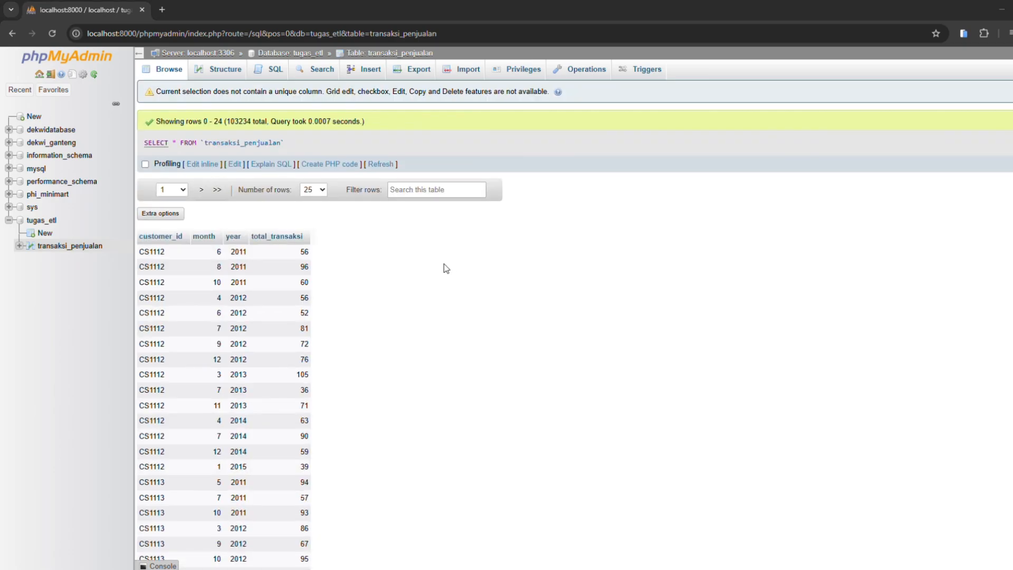